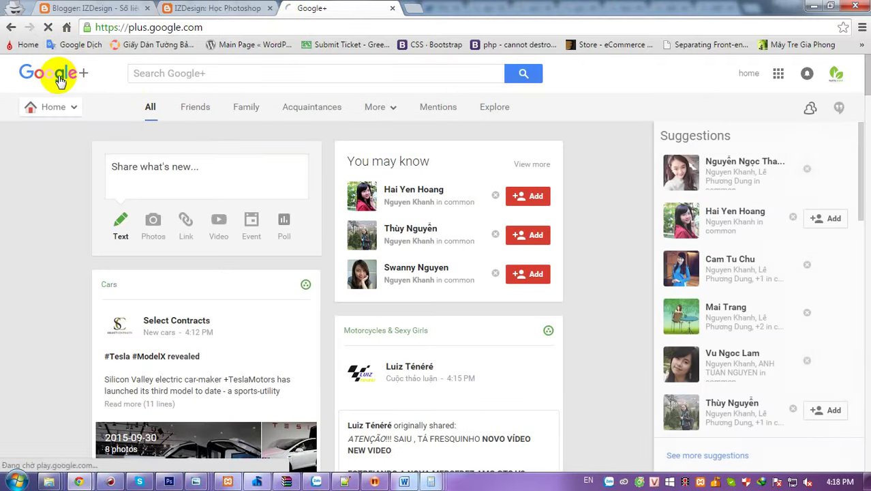
# - Go to Pages from the Google+ menu to list the Tourism and Events and car and driver pages
pyautogui.click(67, 113)
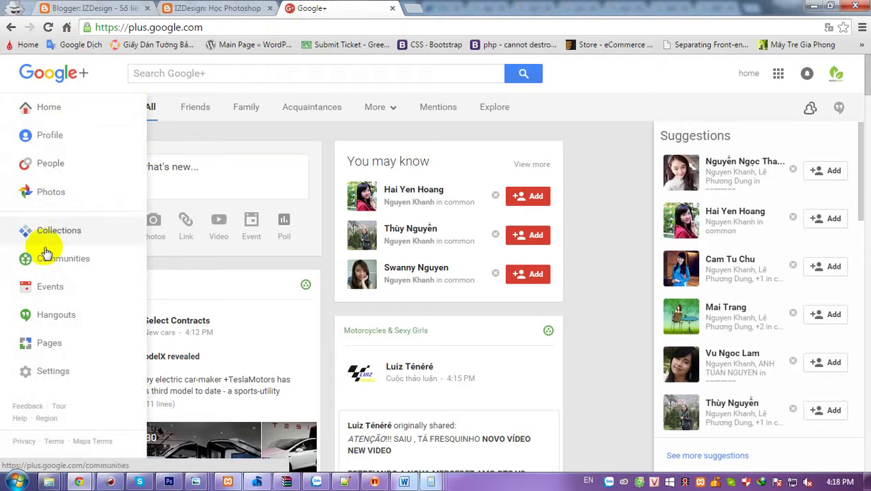
pyautogui.click(45, 349)
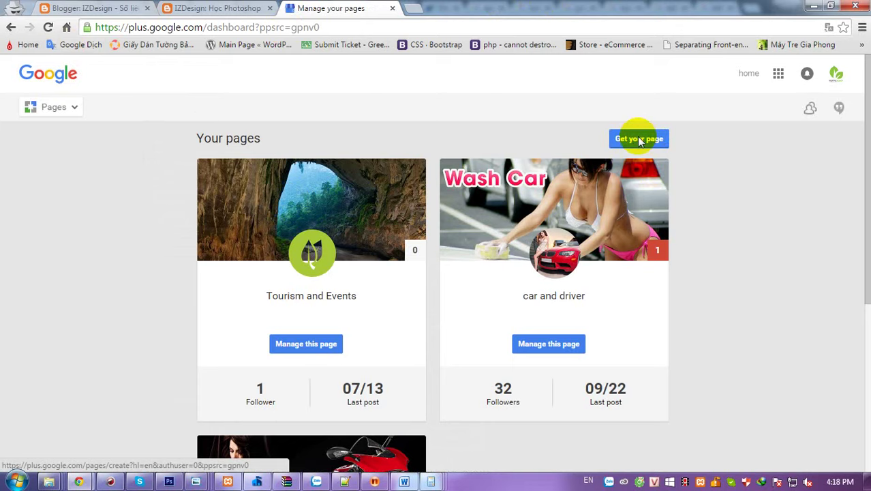
# - Start a new page with Get your page and choose Brand as the business type
pyautogui.click(639, 141)
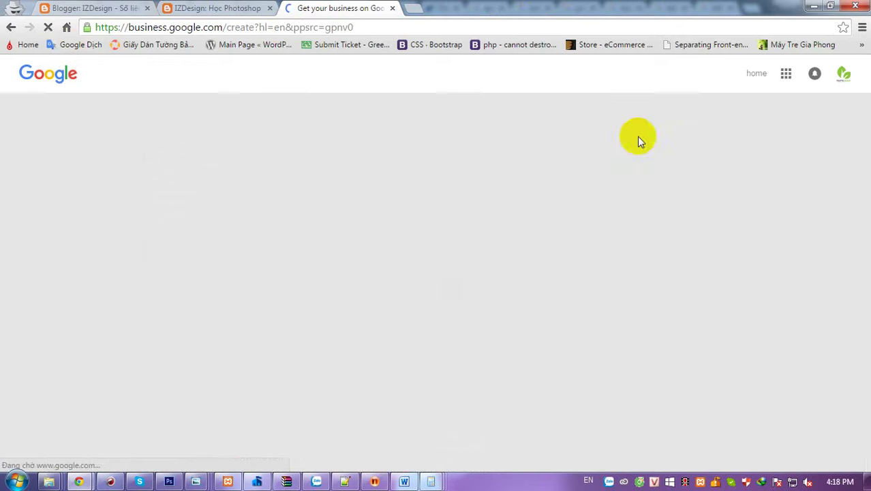
pyautogui.click(292, 339)
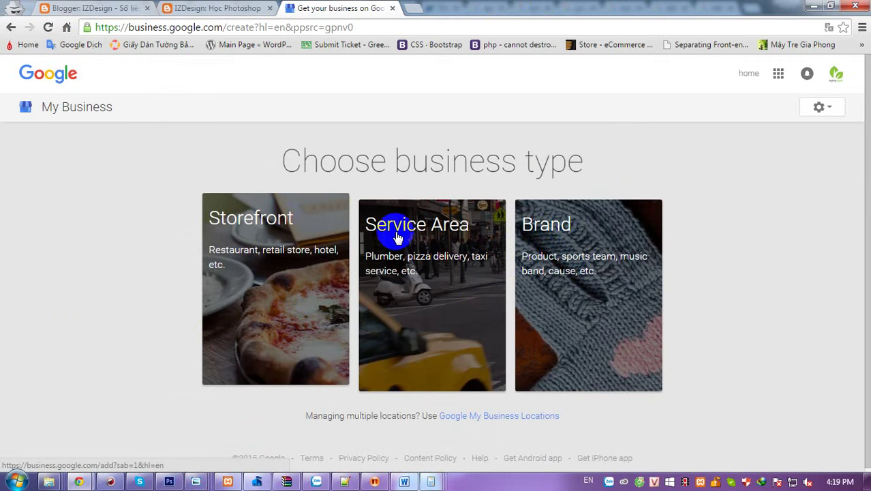
pyautogui.click(549, 234)
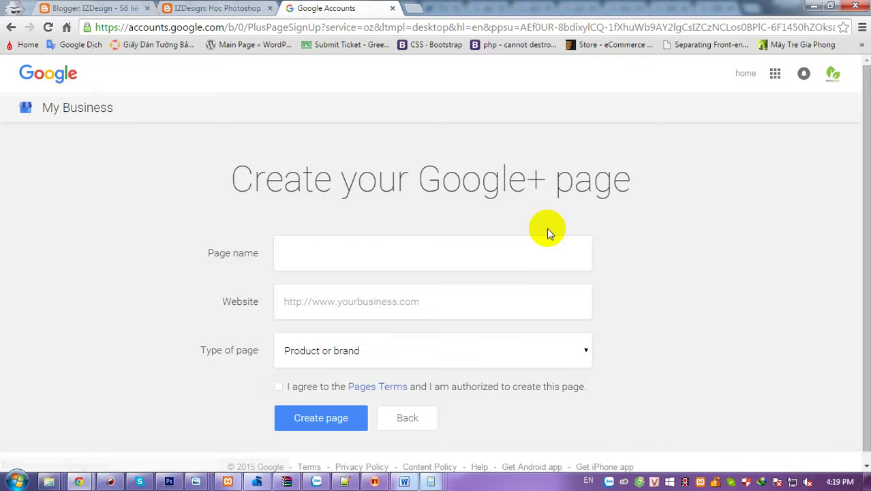
# - Enter the page name Dịch vụ thiết kế after checking the izdesign.xyz site for reference
pyautogui.click(360, 245)
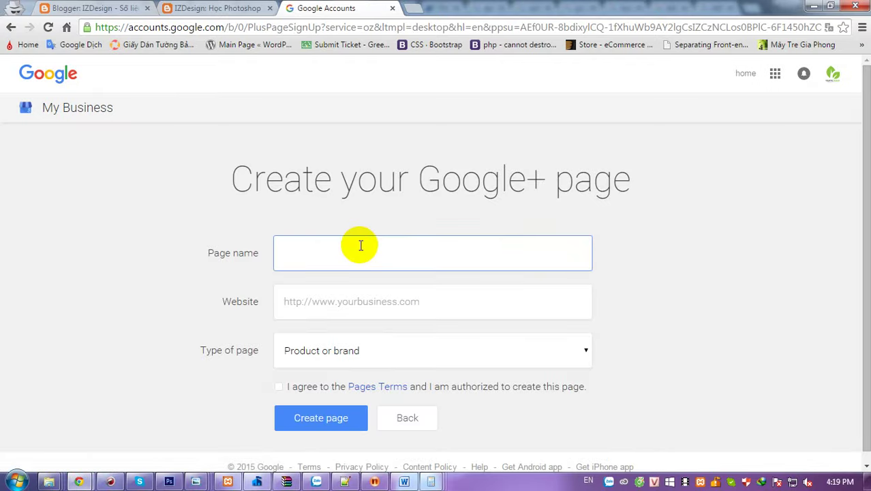
pyautogui.click(291, 142)
pyautogui.click(102, 6)
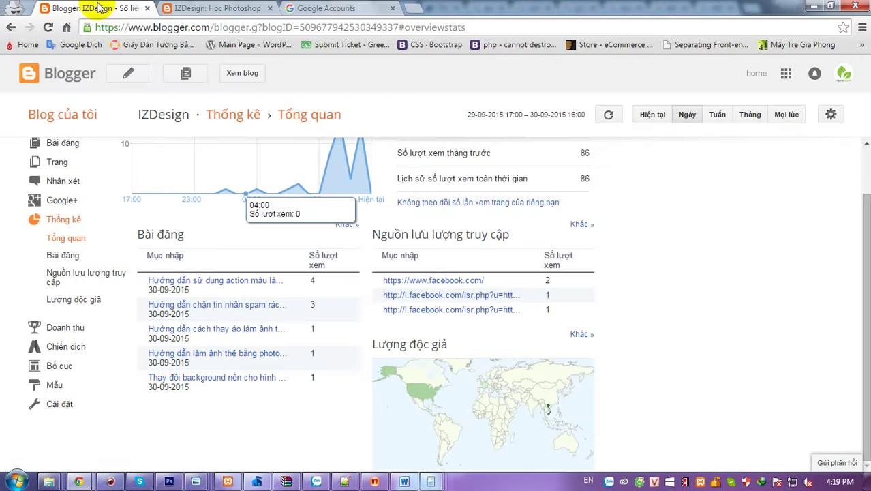
pyautogui.click(329, 8)
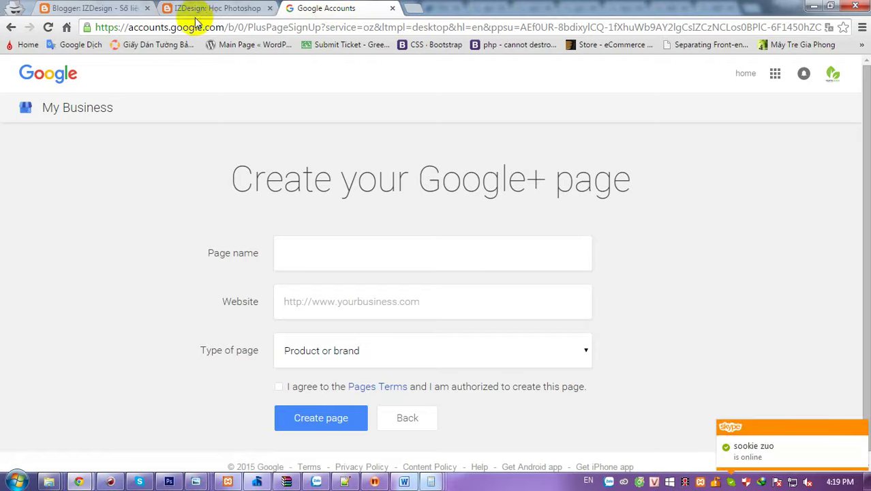
pyautogui.click(204, 8)
pyautogui.click(335, 8)
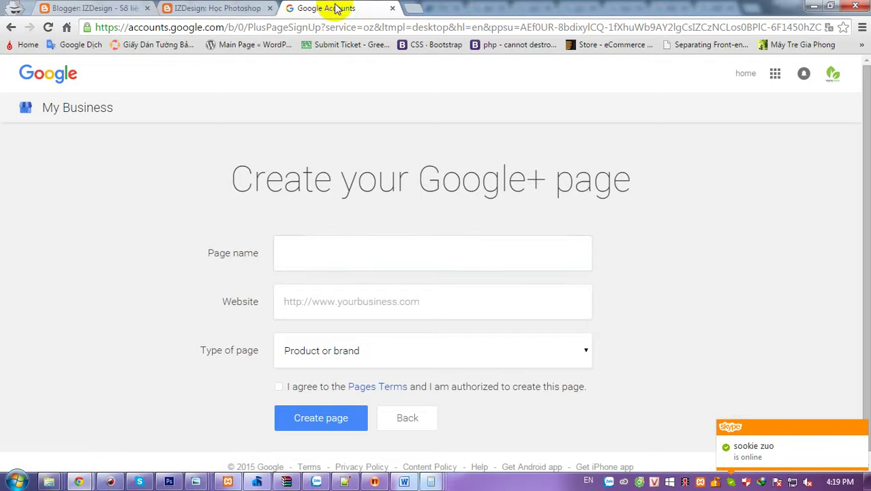
pyautogui.click(328, 255)
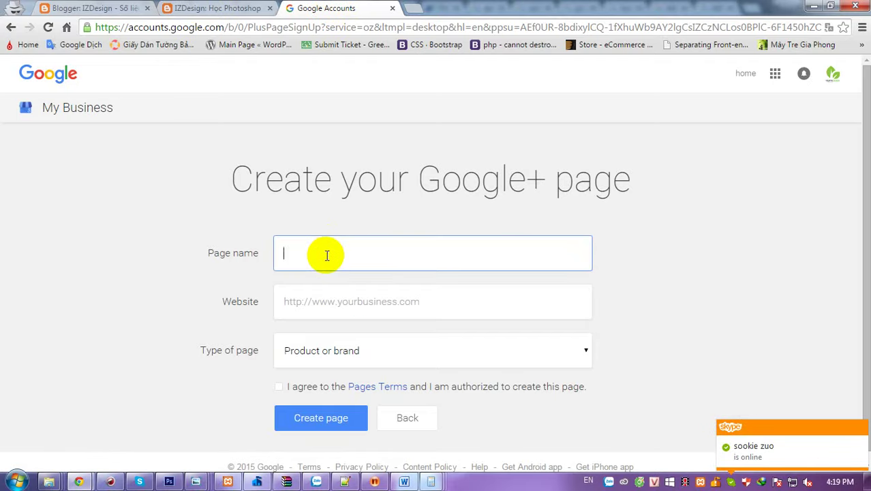
pyautogui.write('Dich')
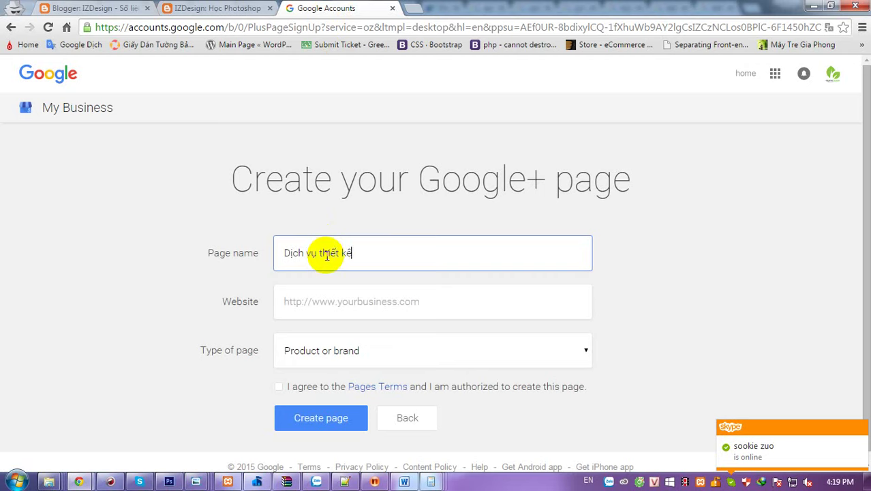
# - Enter the website address, agree to the Pages Terms, and choose Other as the page type
pyautogui.press('Tab')
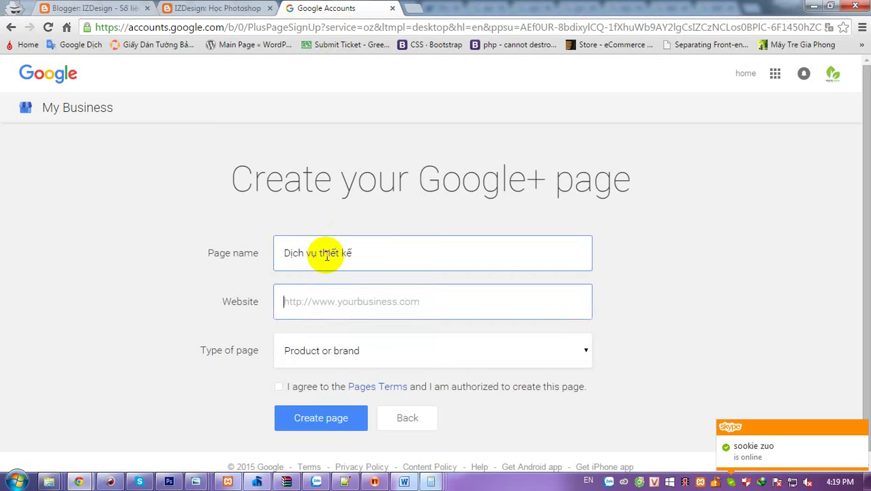
pyautogui.write('http://www.izdesign.xzy')
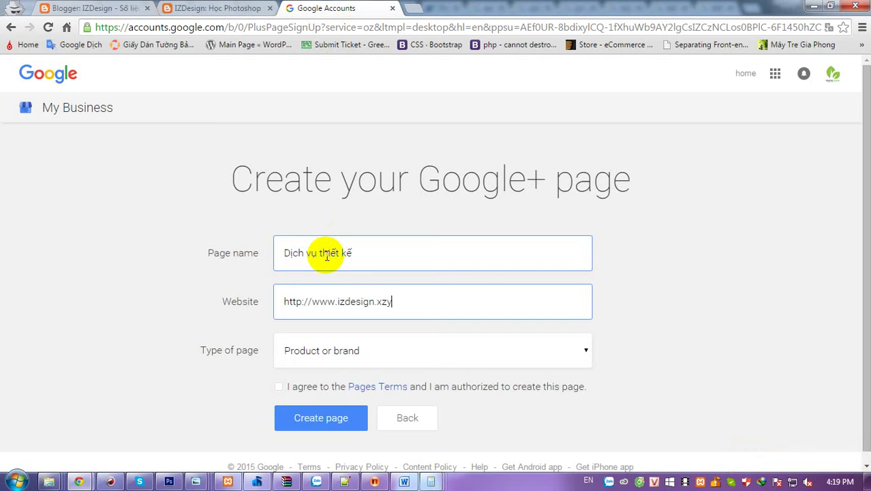
pyautogui.click(286, 298)
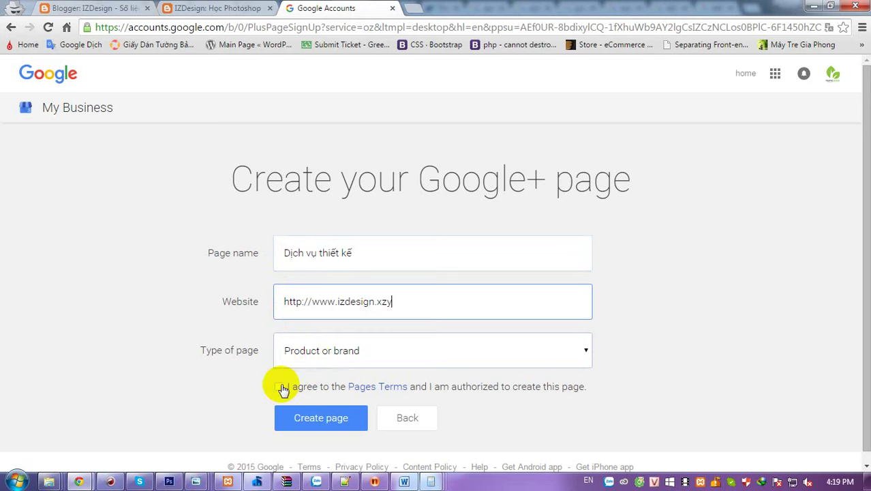
pyautogui.click(279, 386)
pyautogui.click(379, 350)
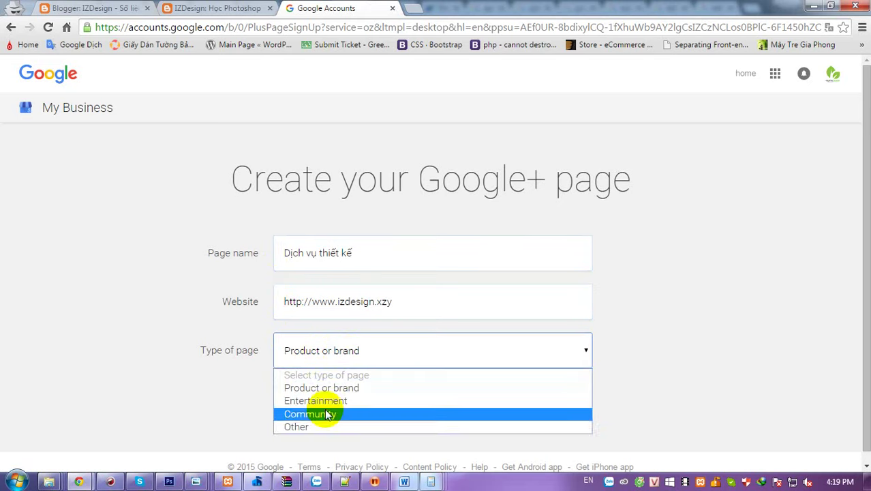
pyautogui.click(304, 428)
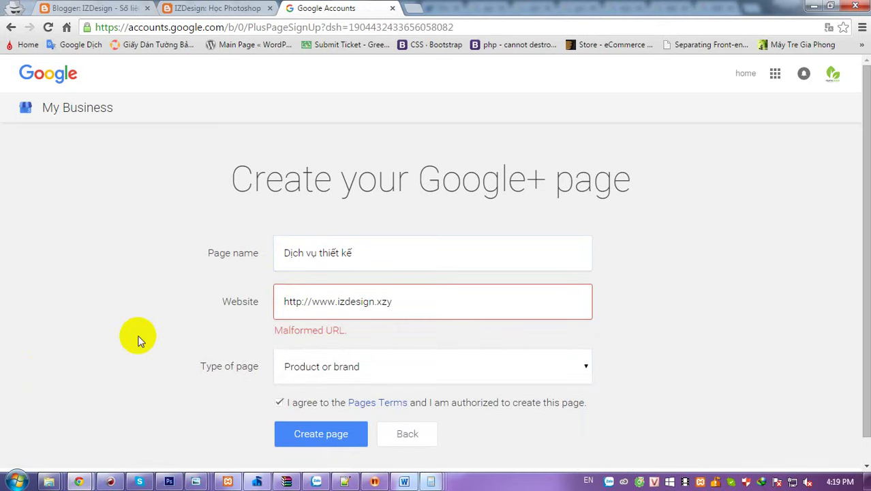
pyautogui.click(330, 298)
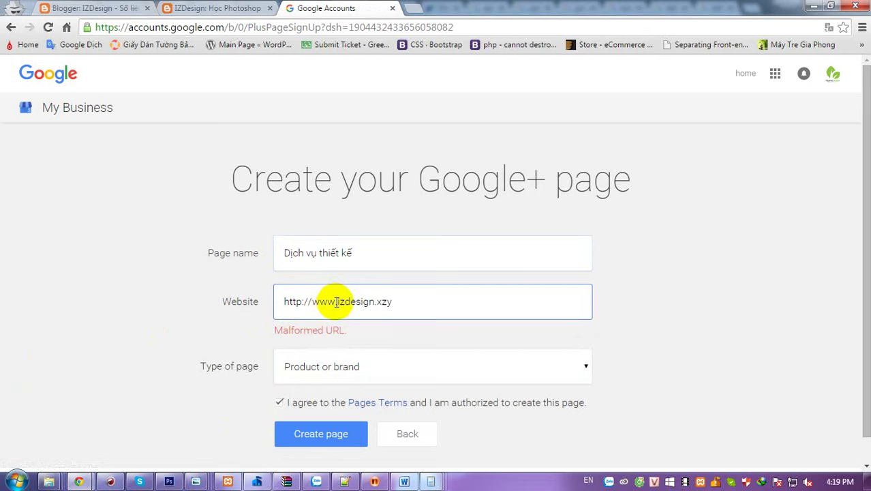
pyautogui.click(286, 302)
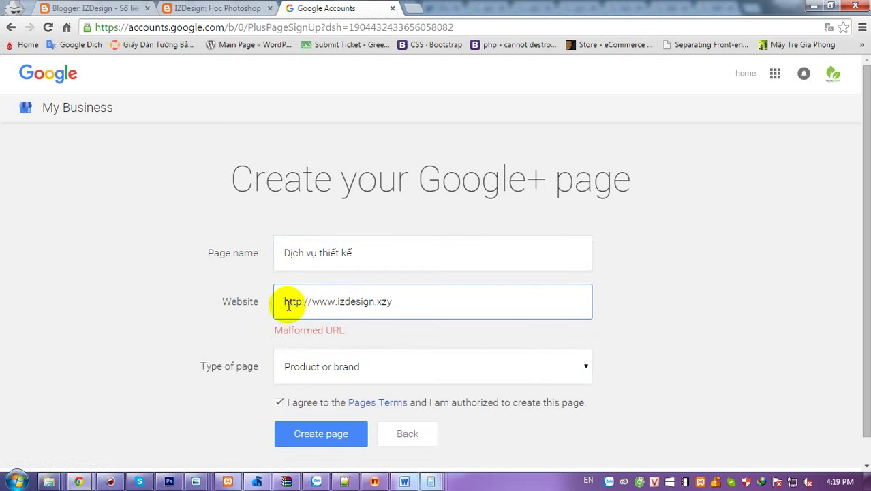
pyautogui.moveTo(288, 306); pyautogui.dragTo(337, 301)
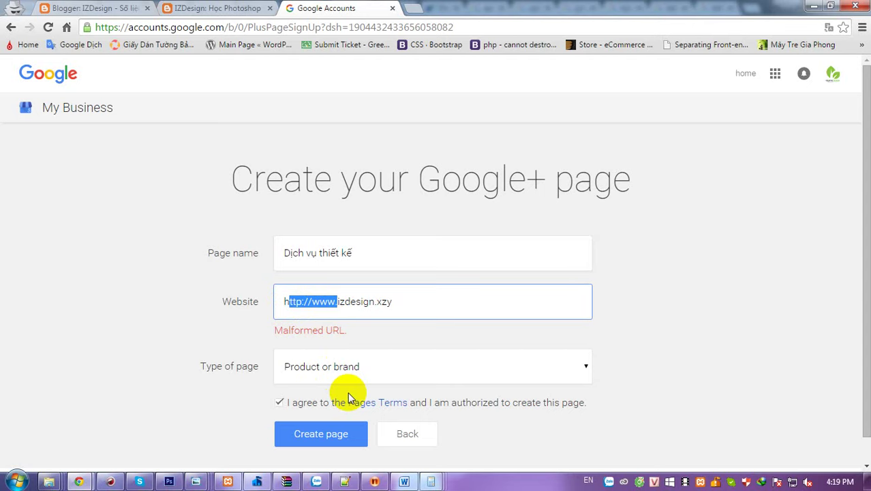
pyautogui.press('End')
pyautogui.press('Left')
pyautogui.press('Left')
pyautogui.press('Left')
pyautogui.press('Left')
pyautogui.press('Left')
pyautogui.press('Left')
pyautogui.press('Left')
pyautogui.press('Left')
pyautogui.press('Left')
pyautogui.press('Left')
pyautogui.press('Left')
pyautogui.press('Left')
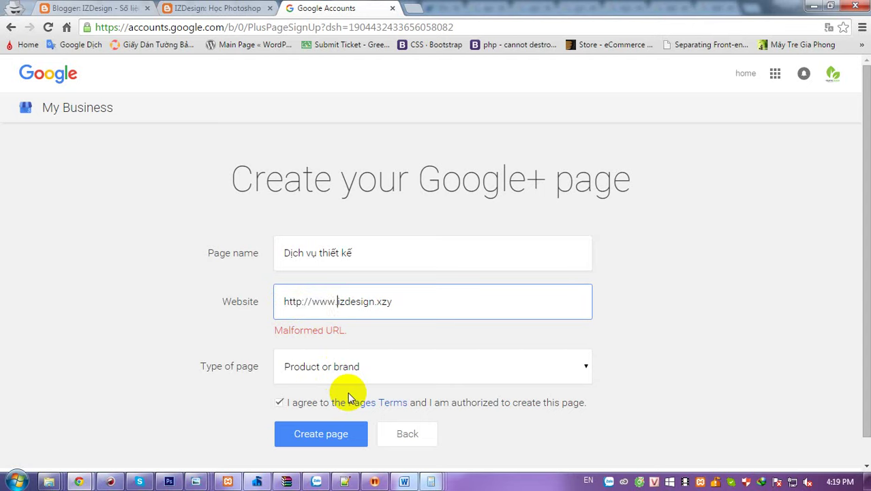
pyautogui.hotkey('shift', 'Home')
pyautogui.press('BackSpace')
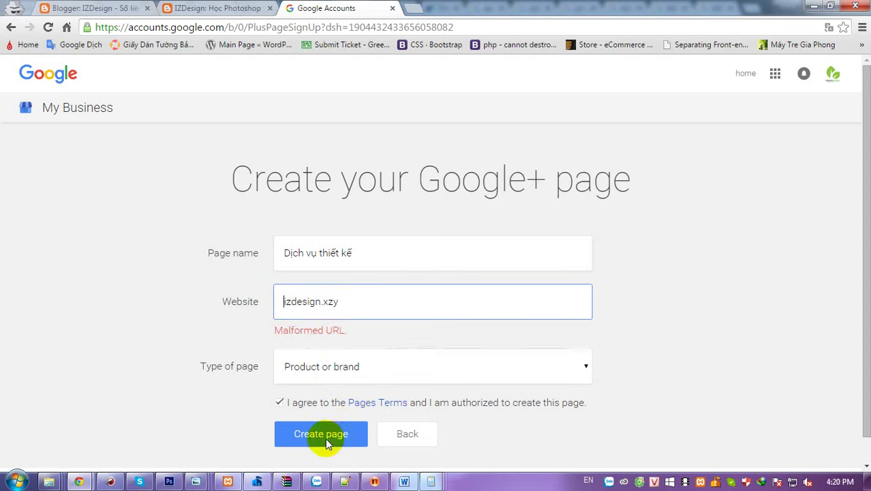
pyautogui.click(325, 436)
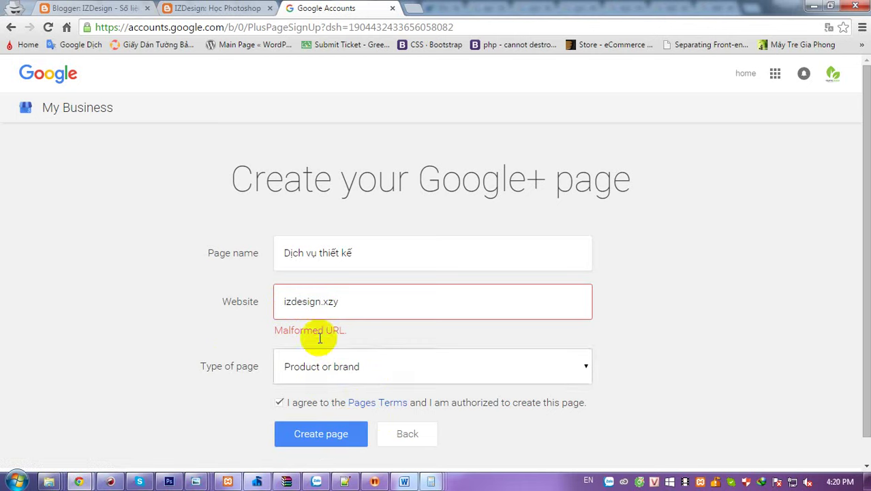
# - Set the Type of page to Other
pyautogui.click(334, 302)
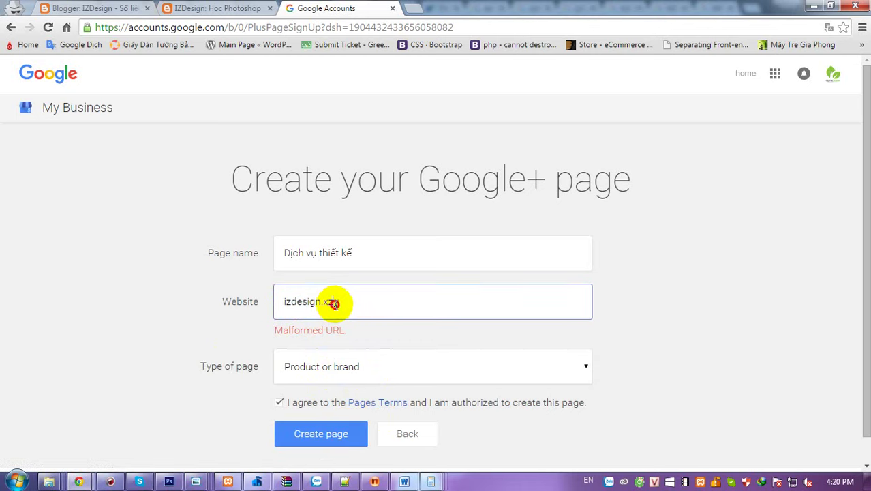
pyautogui.click(324, 370)
pyautogui.click(300, 442)
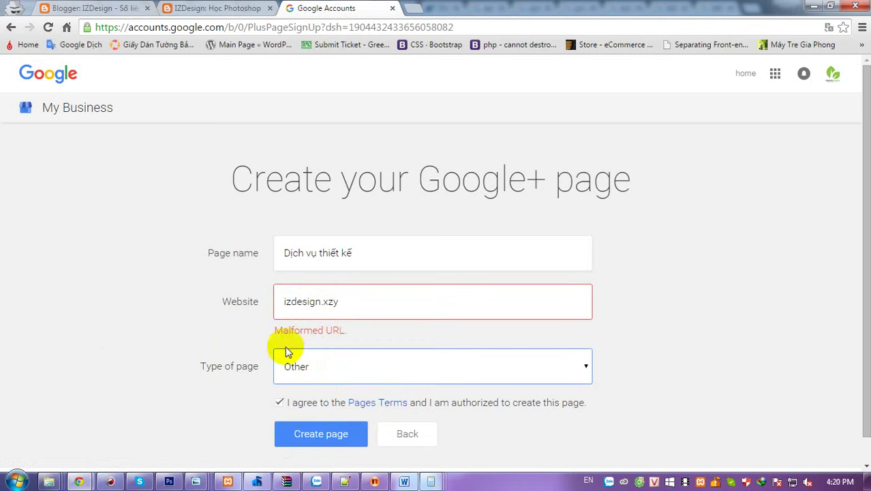
pyautogui.click(363, 302)
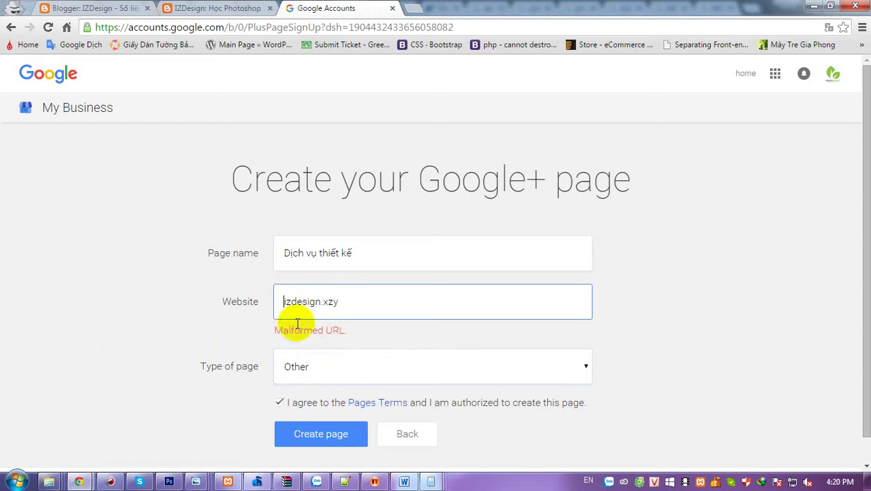
pyautogui.click(199, 8)
pyautogui.moveTo(175, 27); pyautogui.dragTo(12, 26)
pyautogui.hotkey('ctrl', 'c')
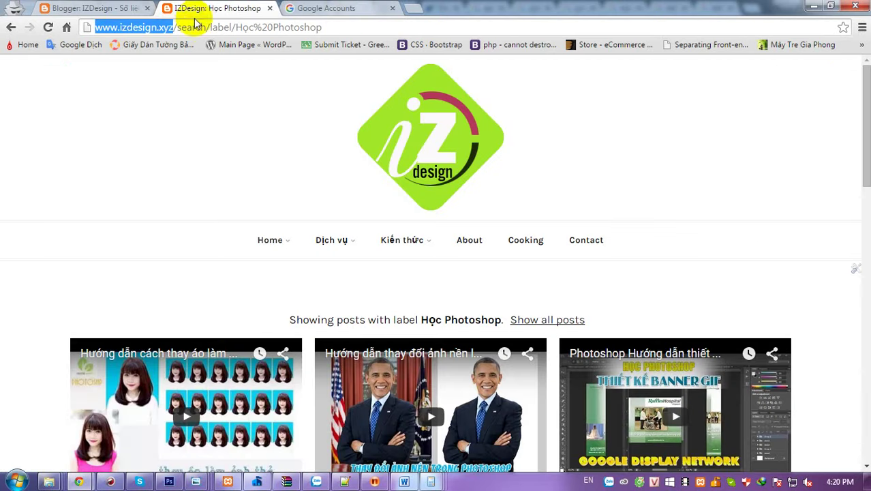
pyautogui.click(321, 10)
pyautogui.doubleClick(307, 304)
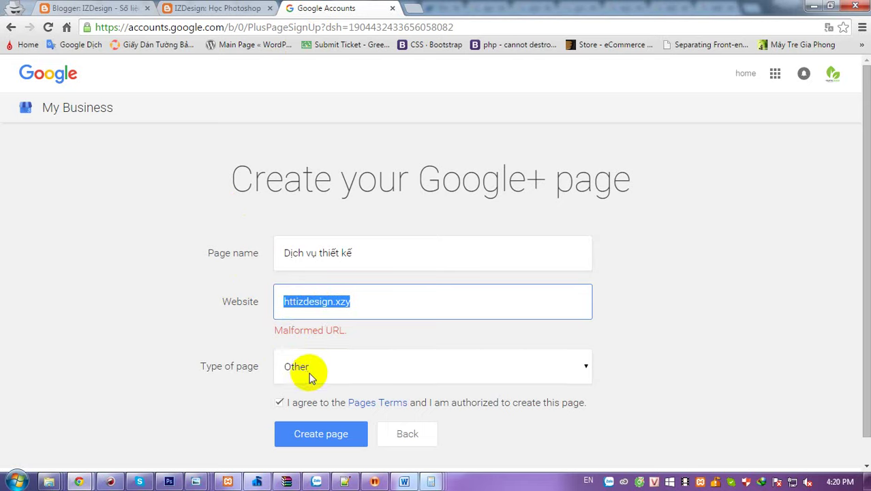
pyautogui.hotkey('ctrl', 'v')
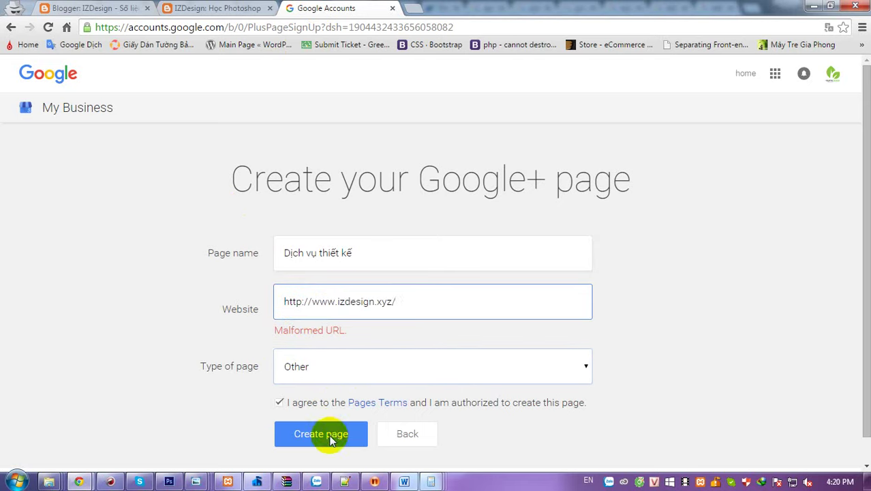
pyautogui.click(322, 435)
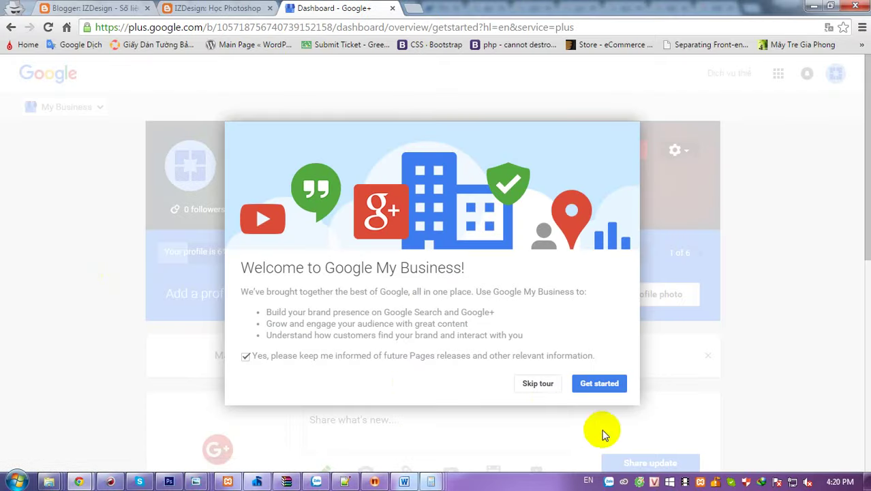
# - Step through the My Business welcome tour tips, go back once, and close the tour
pyautogui.click(590, 385)
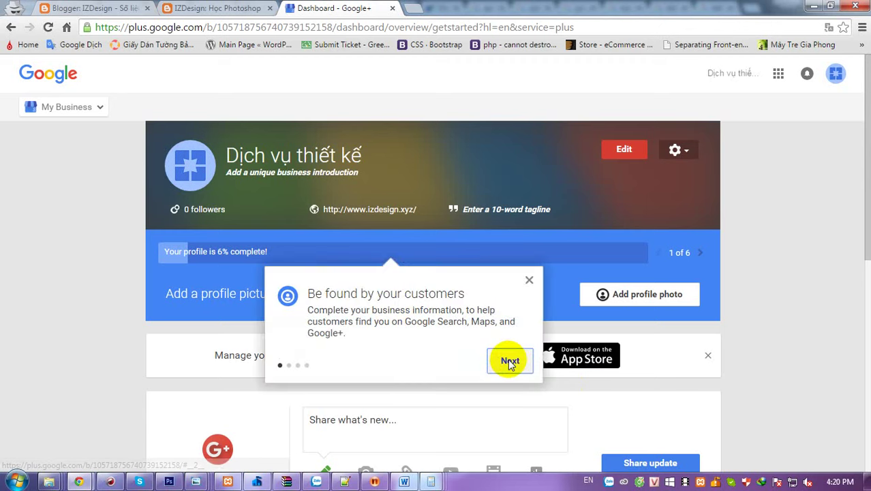
pyautogui.click(510, 361)
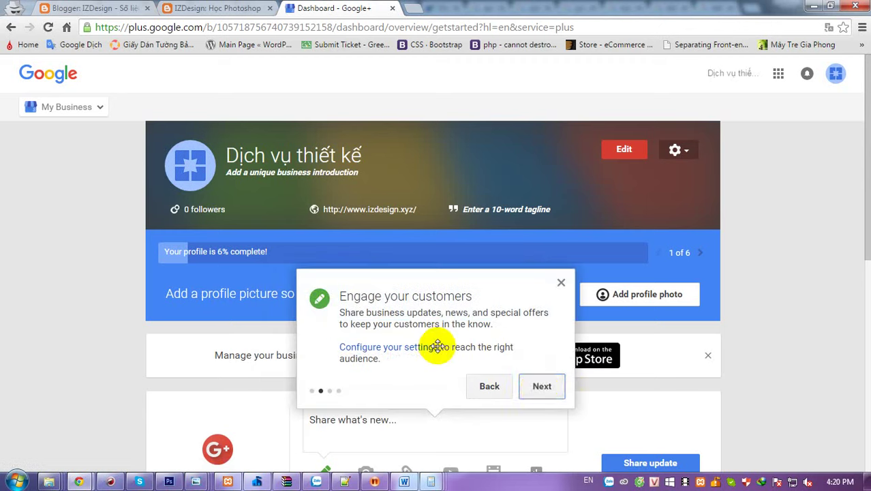
pyautogui.click(541, 380)
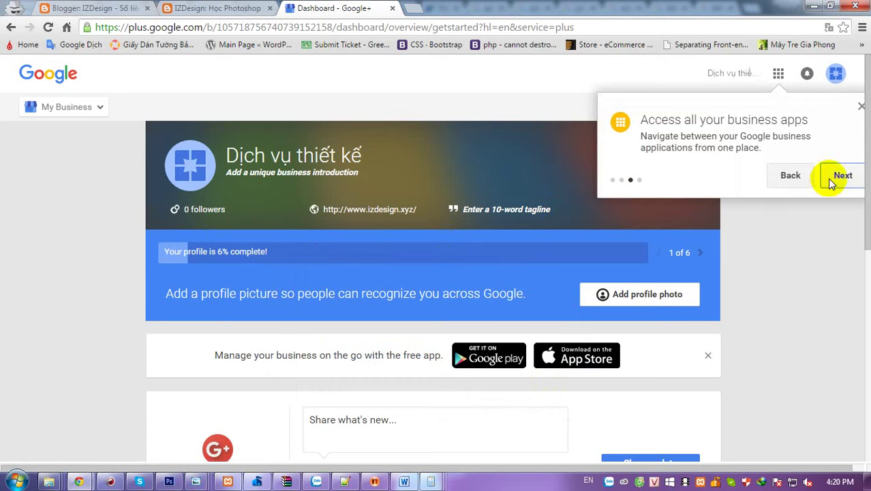
pyautogui.click(791, 178)
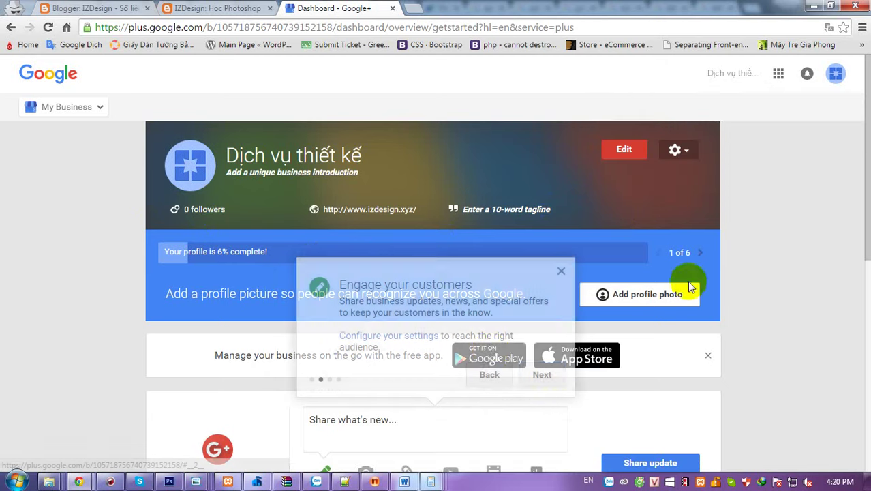
pyautogui.click(559, 271)
pyautogui.scroll(-1, 89, 219)
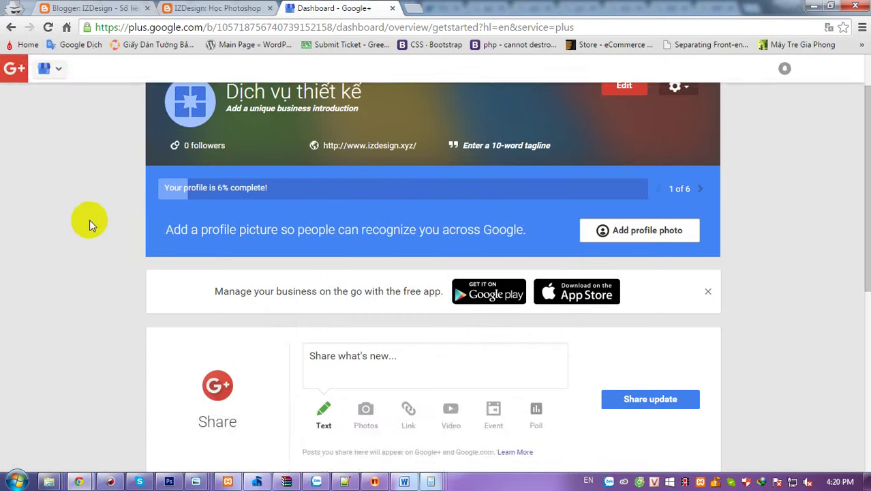
pyautogui.scroll(1, 90, 219)
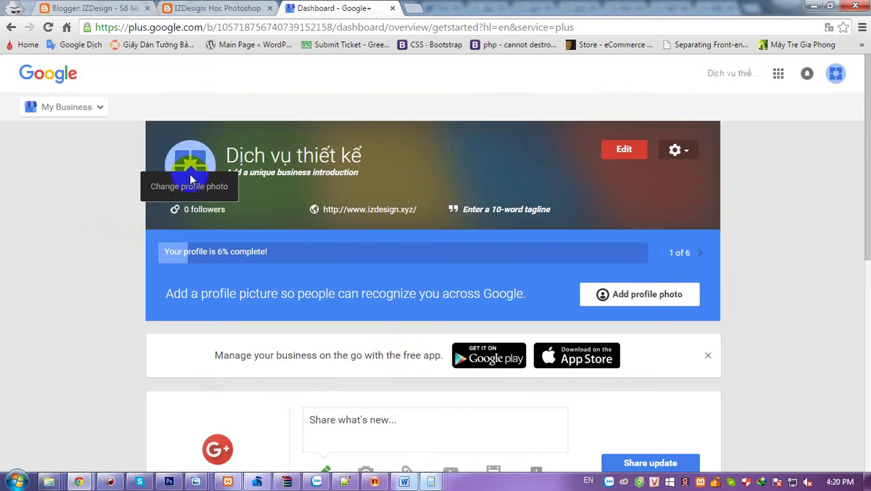
# - Try uploading logo-izdesign.png as the profile photo, which is rejected as smaller than 250×250 pixels
pyautogui.click(193, 172)
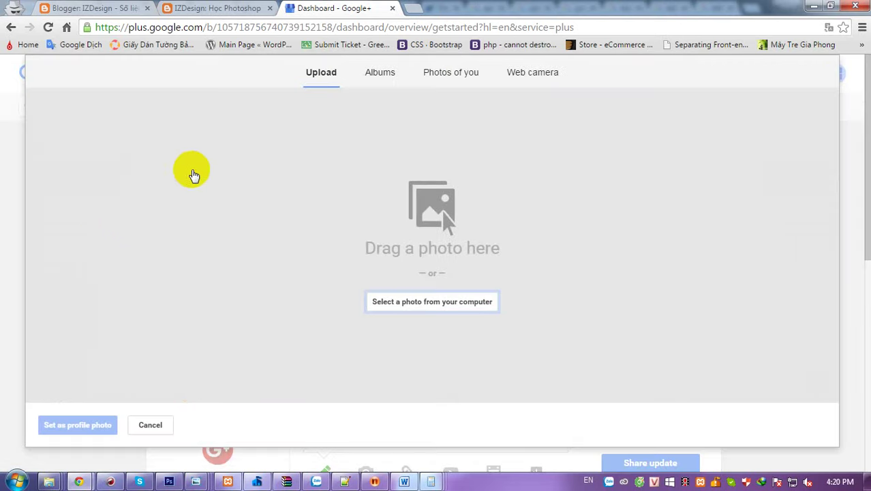
pyautogui.click(409, 307)
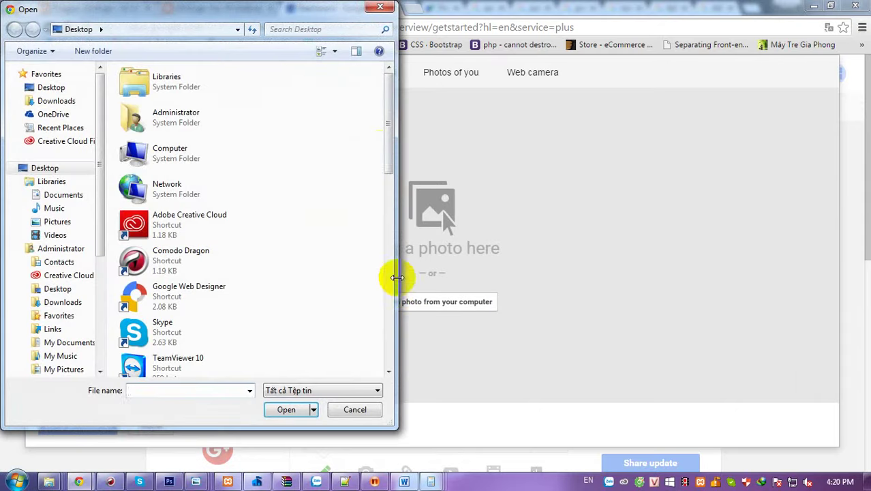
pyautogui.moveTo(384, 152); pyautogui.dragTo(390, 292)
pyautogui.click(182, 312)
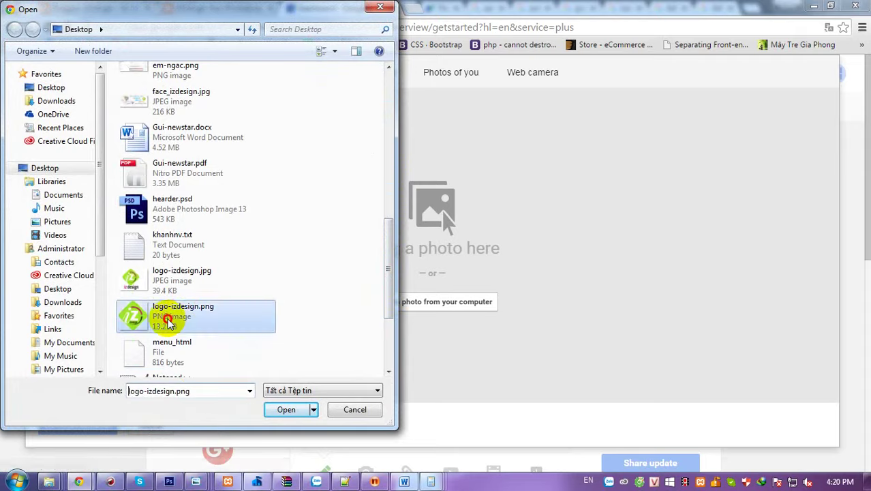
pyautogui.click(285, 410)
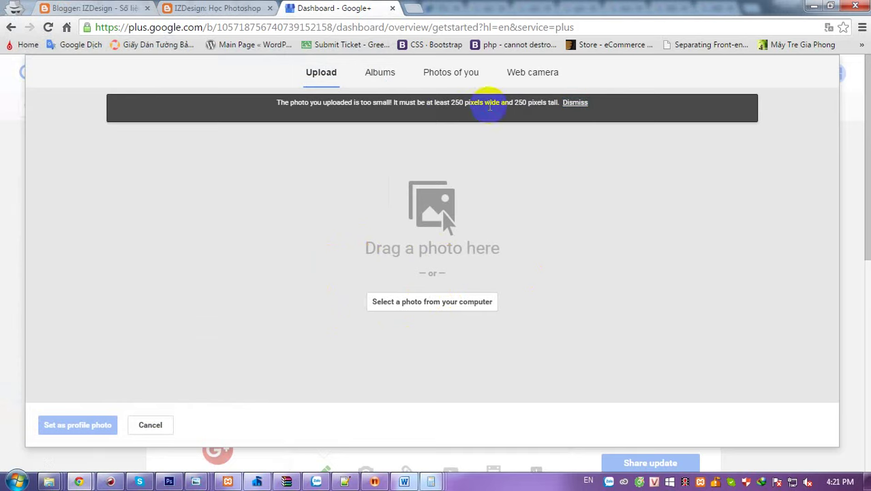
pyautogui.click(169, 481)
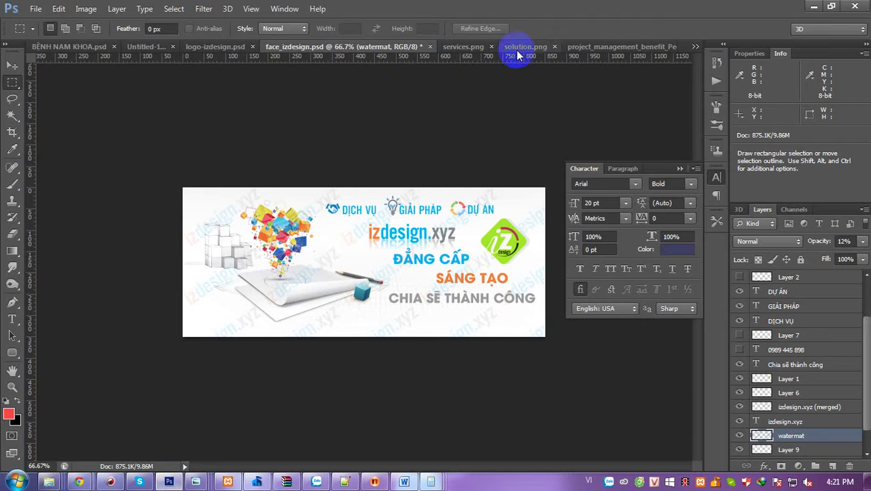
# - Save the logo-izdesign.psd logo for web as logo-izdesign-page.jpg on the Desktop
pyautogui.click(210, 46)
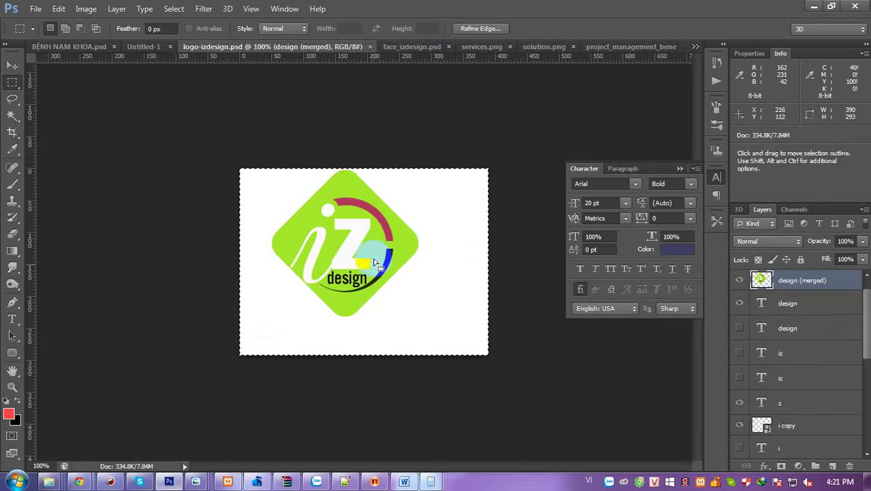
pyautogui.click(35, 9)
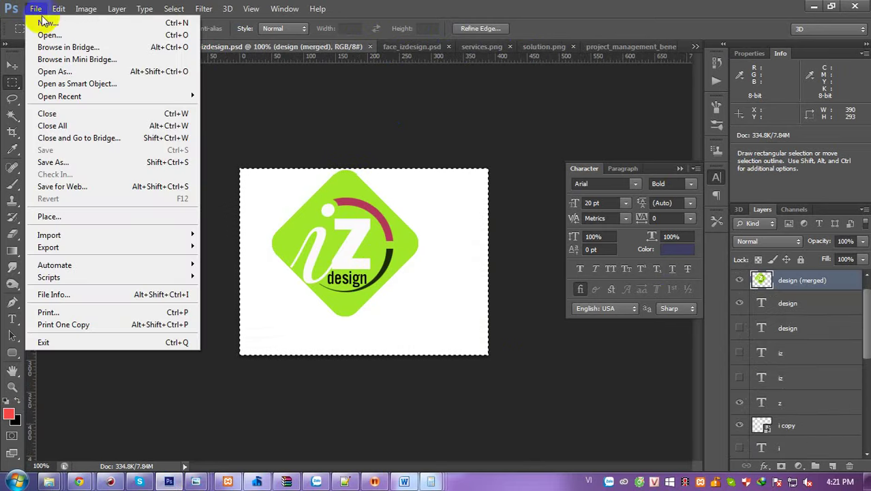
pyautogui.click(80, 193)
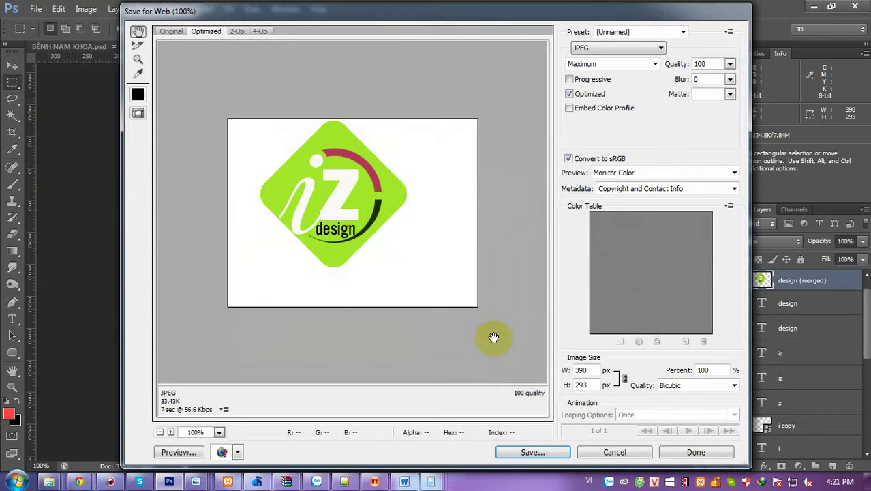
pyautogui.click(530, 452)
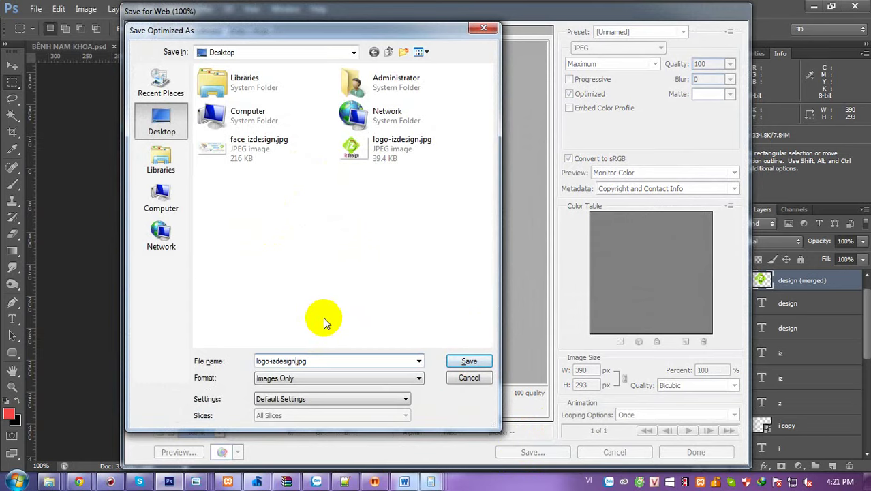
pyautogui.write('-page')
pyautogui.press('Return')
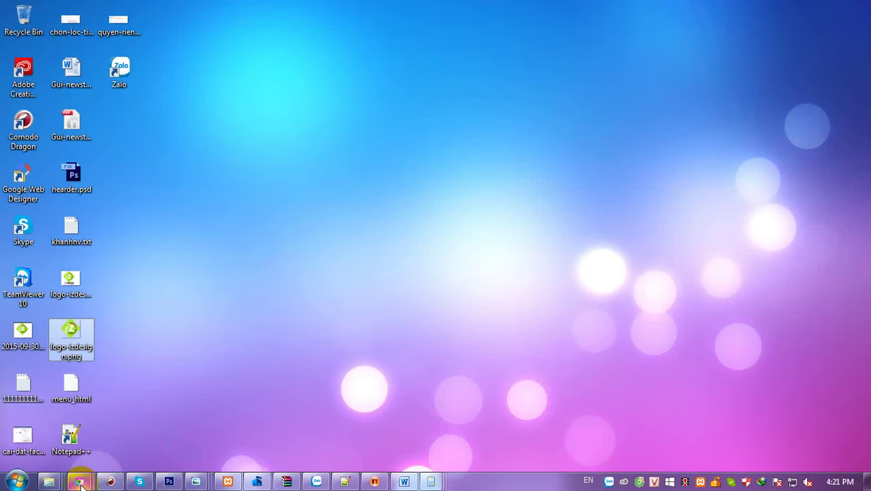
# - Upload logo-izdesign-page.jpg, nudge its crop slightly, and set it as the page's profile photo
pyautogui.moveTo(80, 483)
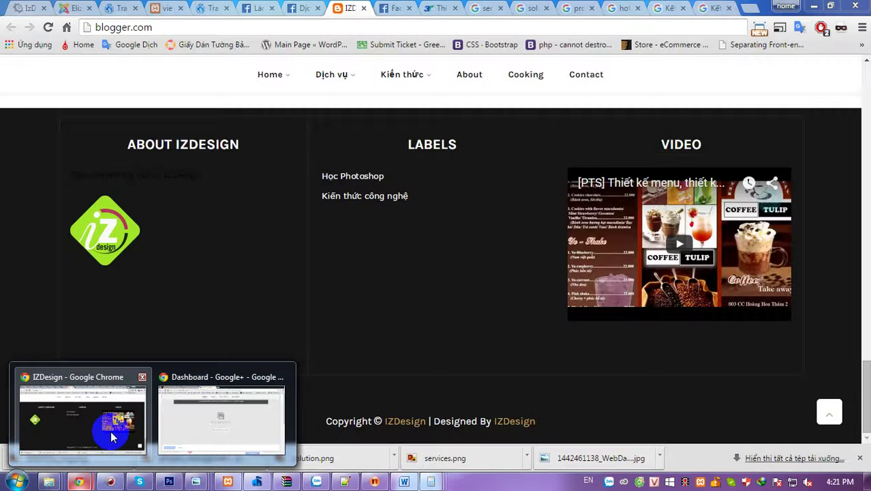
pyautogui.click(111, 429)
pyautogui.moveTo(79, 480)
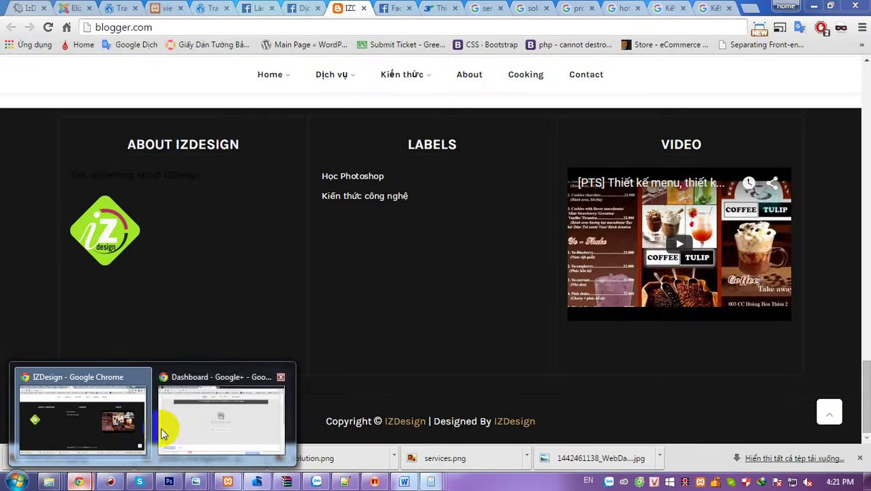
pyautogui.click(167, 424)
pyautogui.click(400, 300)
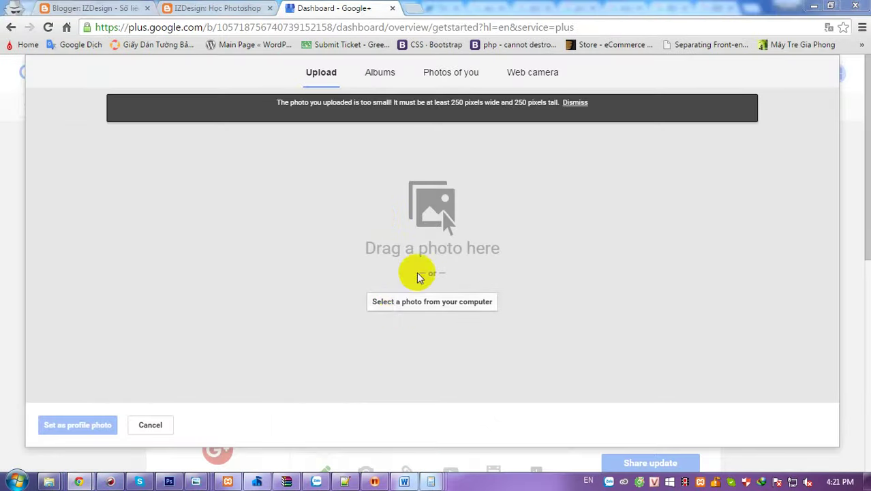
pyautogui.scroll(-10, 353, 271)
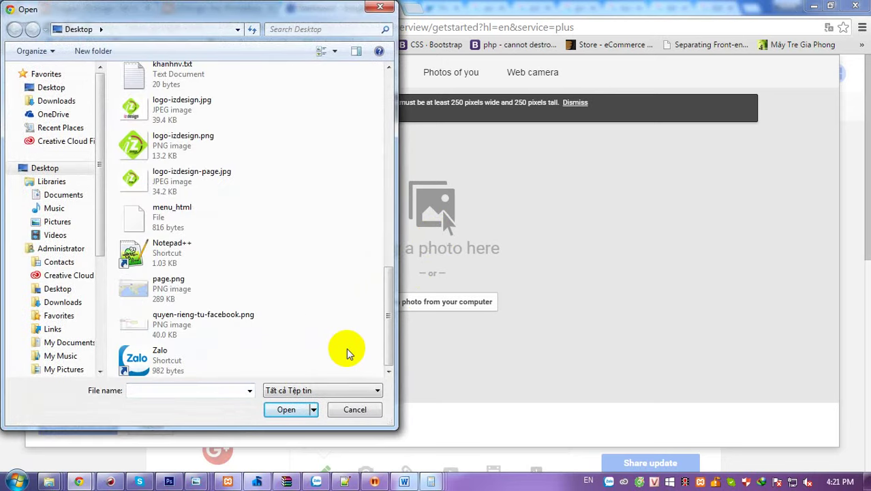
pyautogui.click(203, 185)
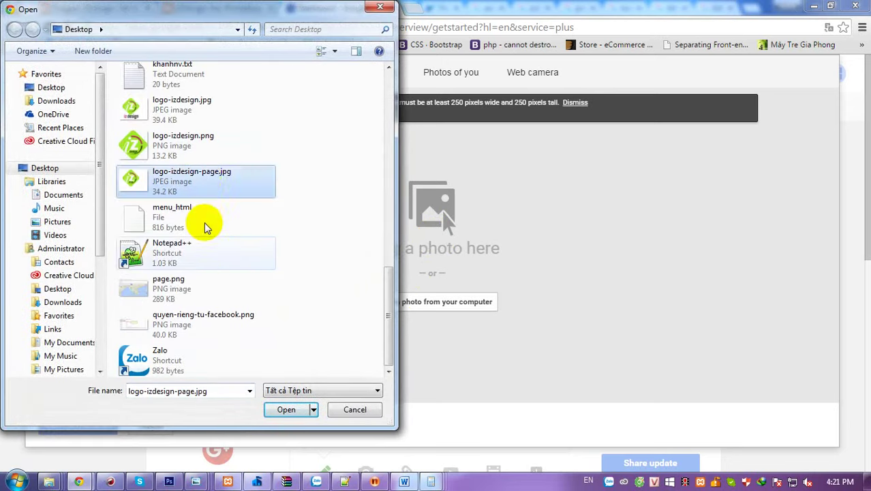
pyautogui.click(289, 411)
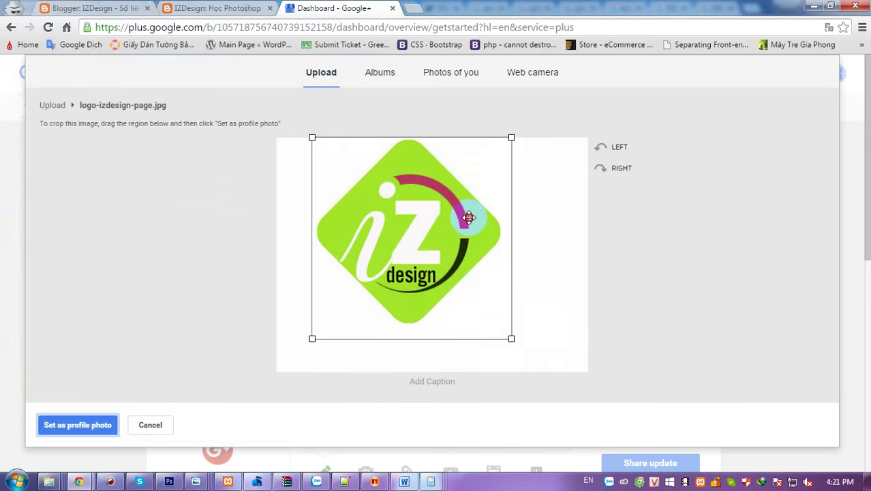
pyautogui.moveTo(469, 217); pyautogui.dragTo(466, 216)
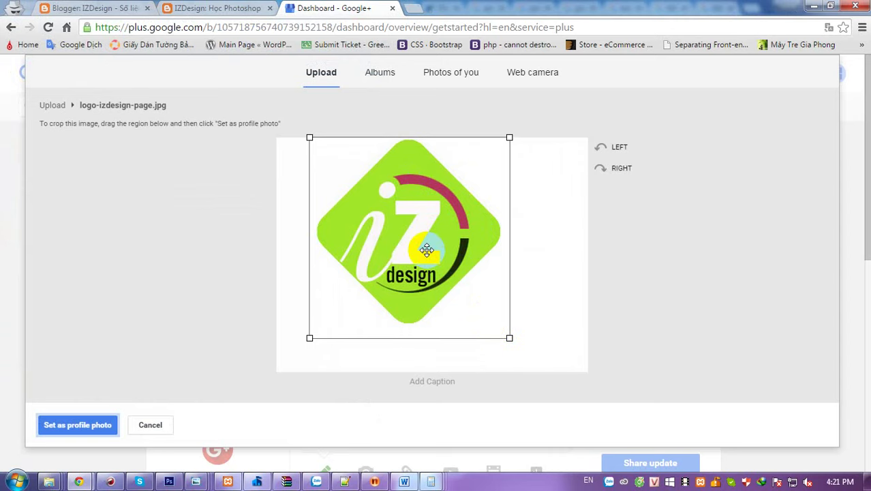
pyautogui.click(58, 427)
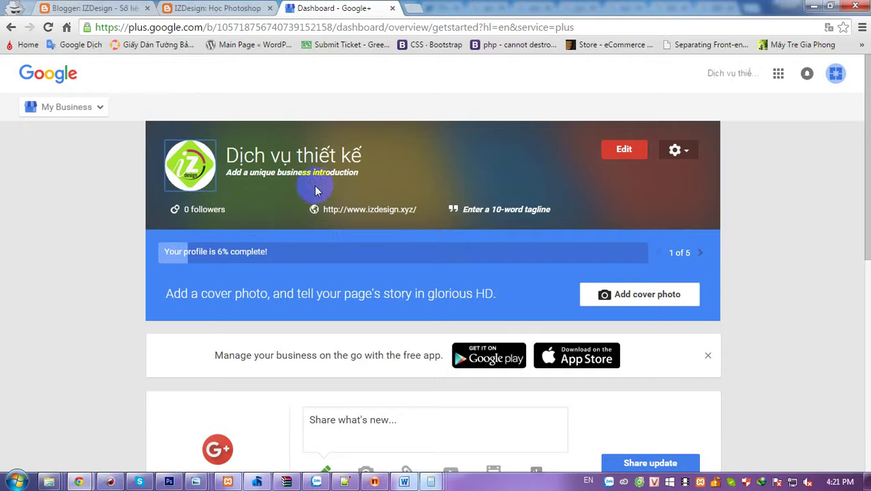
# - Open the cover photo editor to replace the page's default cover image
pyautogui.scroll(-2, 314, 186)
pyautogui.scroll(-2, 51, 227)
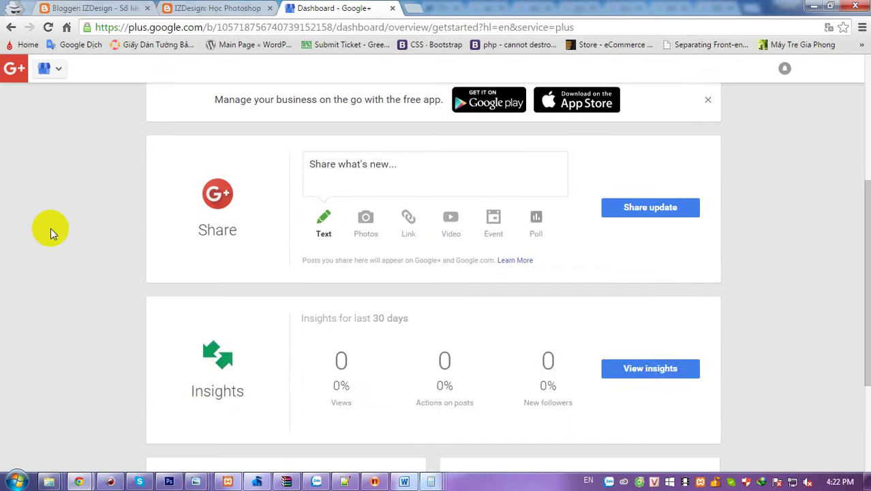
pyautogui.scroll(4, 51, 227)
pyautogui.scroll(-2, 388, 179)
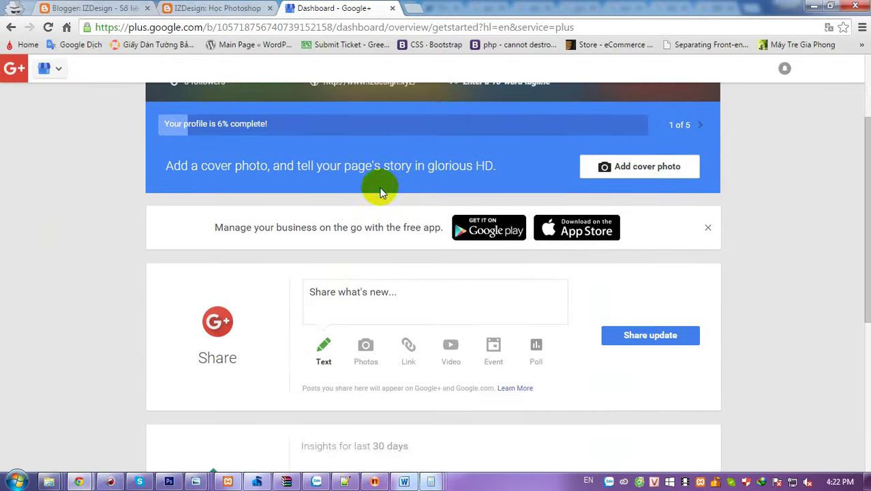
pyautogui.scroll(1, 363, 194)
pyautogui.scroll(1, 474, 255)
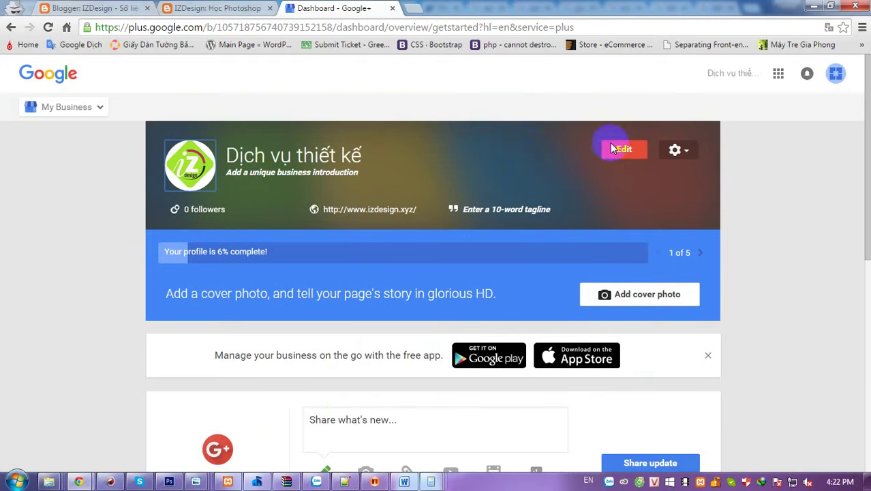
pyautogui.click(466, 151)
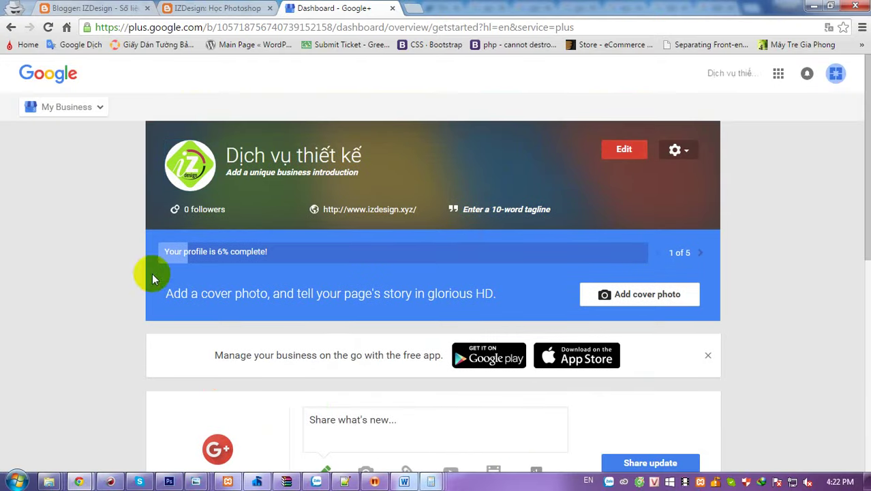
pyautogui.click(619, 293)
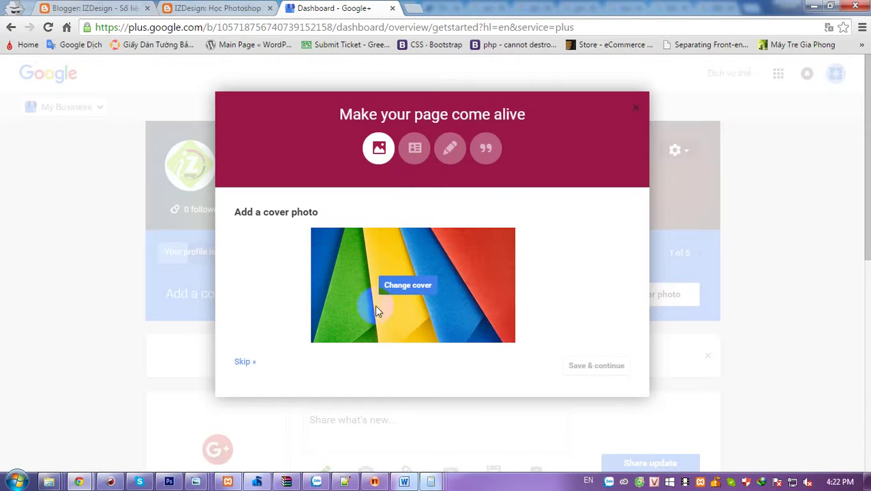
pyautogui.click(404, 287)
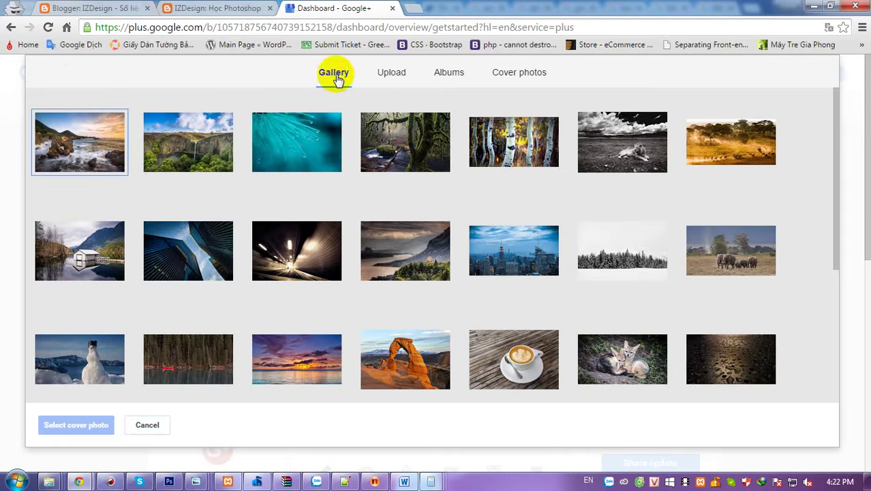
# - Upload face_izdesign.jpg from the computer as the new cover image
pyautogui.click(391, 71)
pyautogui.click(433, 304)
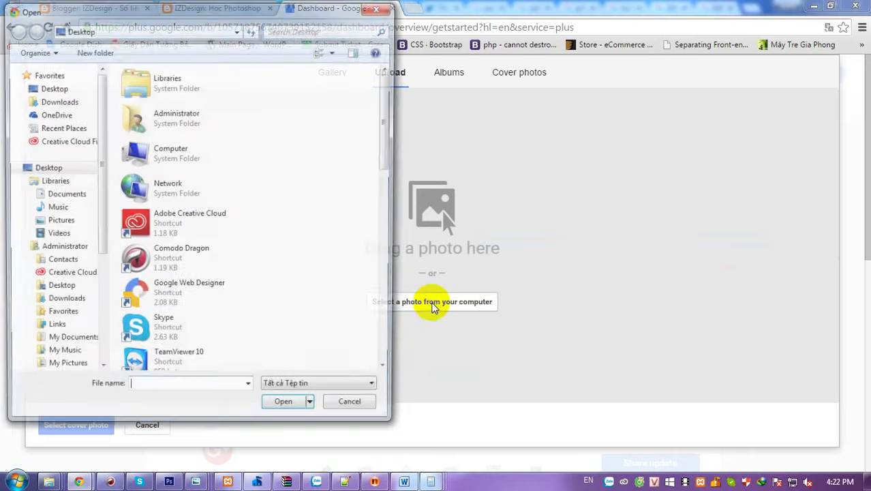
pyautogui.scroll(-10, 373, 251)
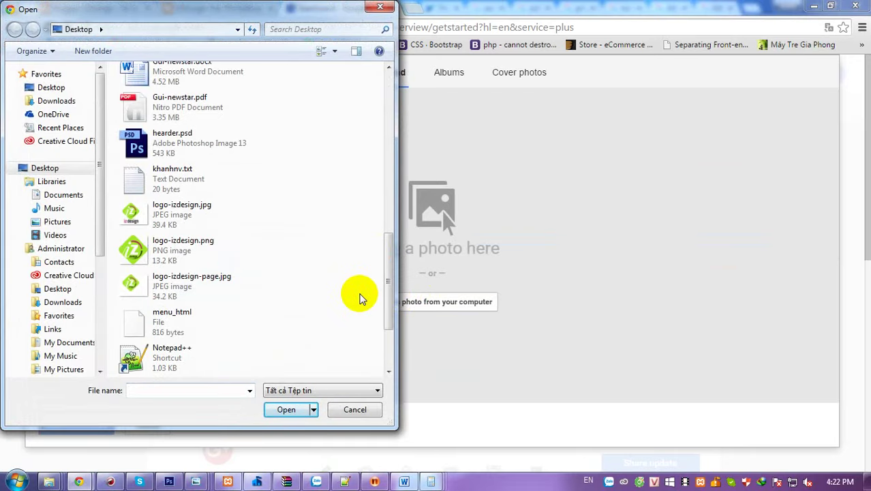
pyautogui.scroll(3, 359, 295)
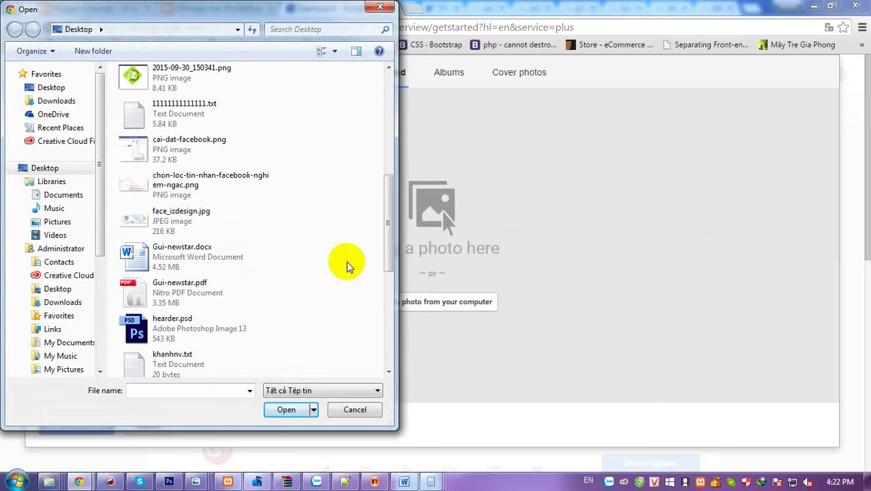
pyautogui.click(204, 222)
pyautogui.click(287, 409)
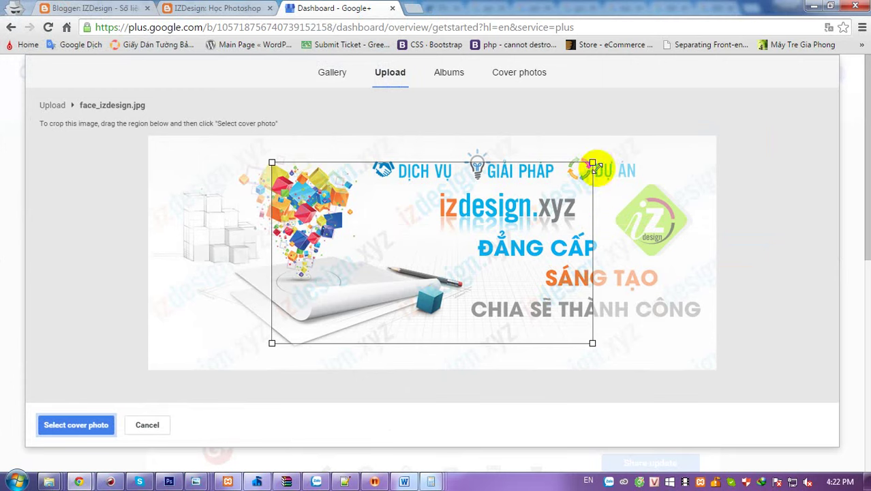
# - Crop the banner to its right-hand portion and set it as the cover photo
pyautogui.moveTo(595, 163); pyautogui.dragTo(681, 140)
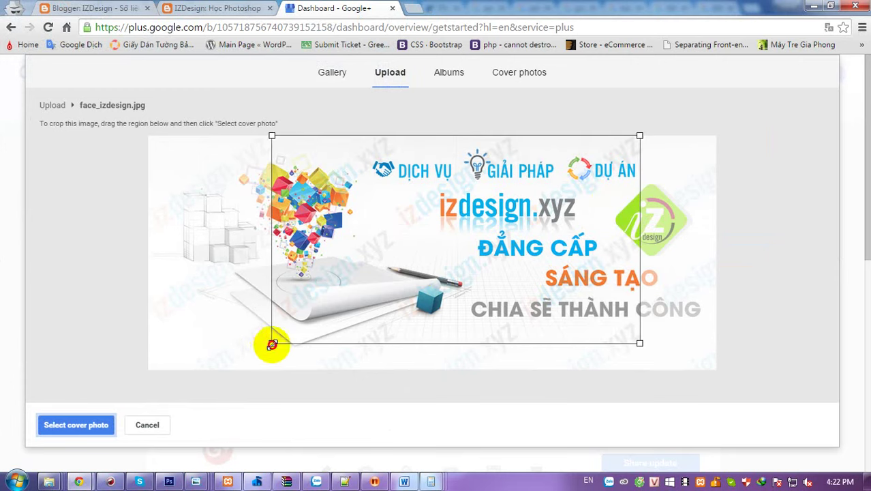
pyautogui.moveTo(272, 344); pyautogui.dragTo(220, 402)
pyautogui.moveTo(414, 295); pyautogui.dragTo(481, 306)
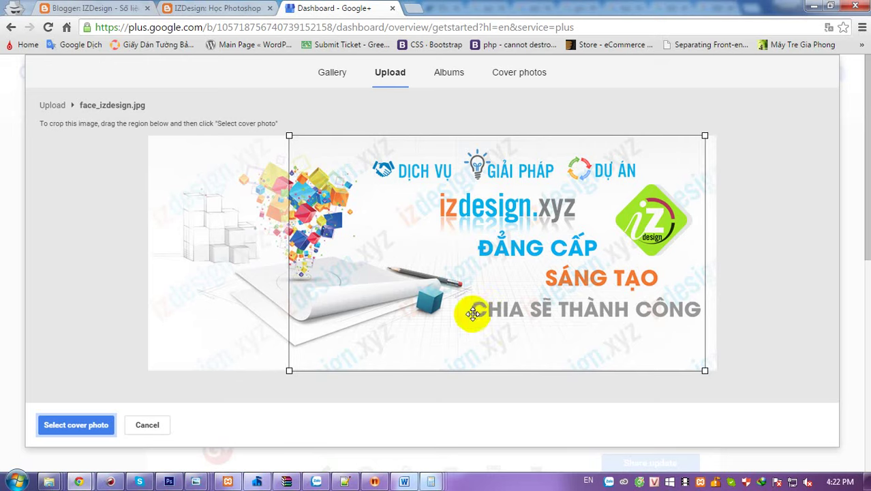
pyautogui.click(87, 429)
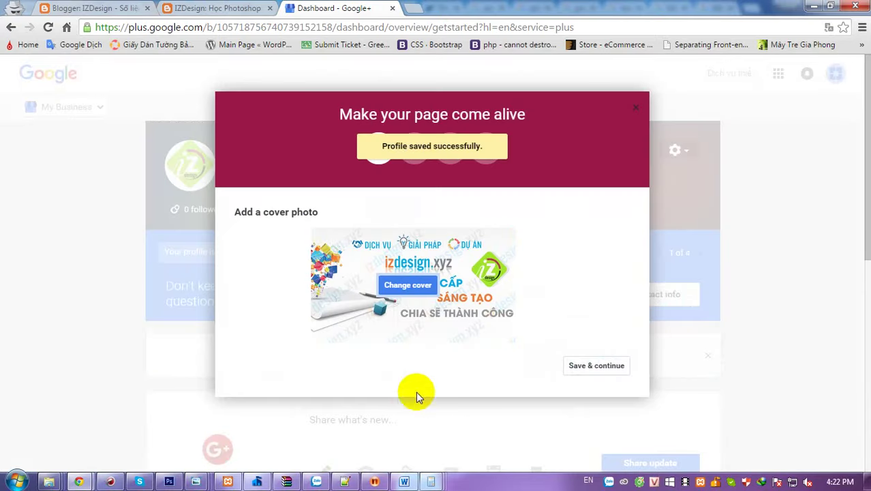
# - Continue to contact details and enter the page's phone number
pyautogui.click(597, 367)
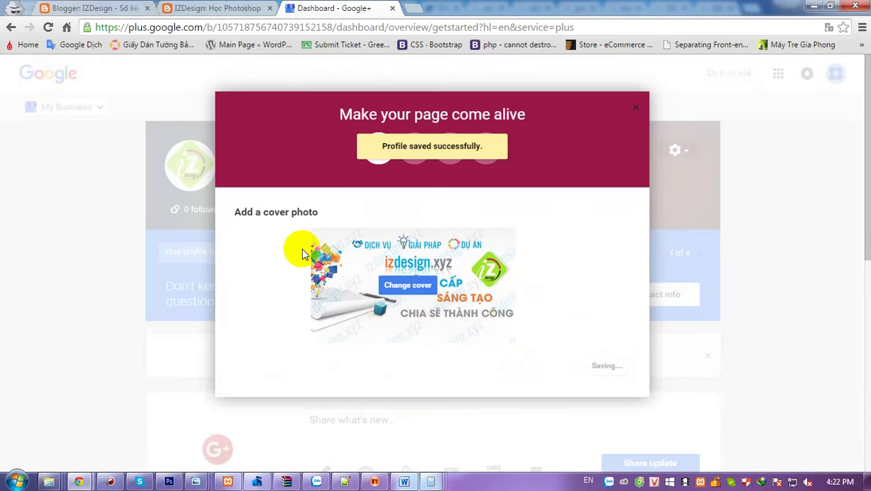
pyautogui.click(423, 212)
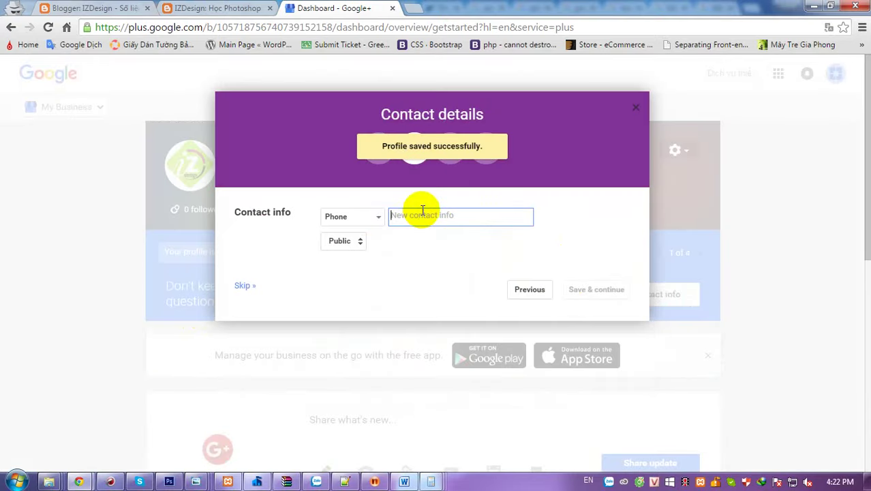
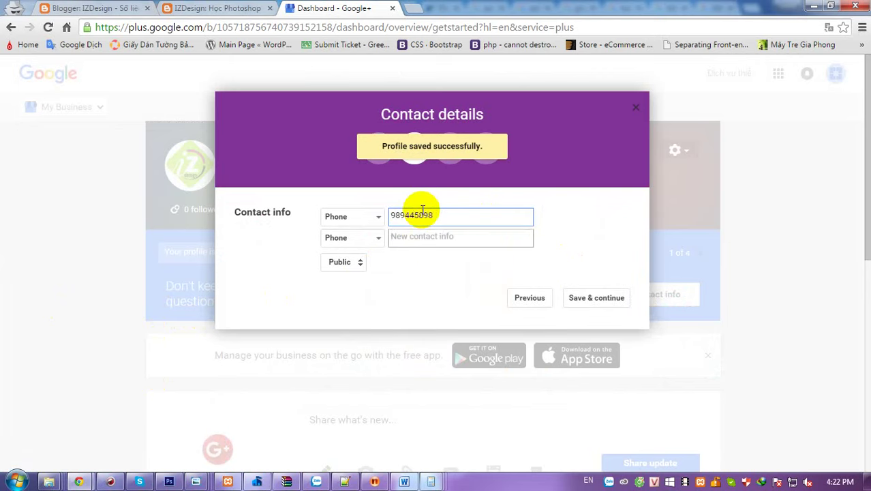
# - Make the second contact entry an Email, fill in the e-mail address, and save
pyautogui.click(390, 236)
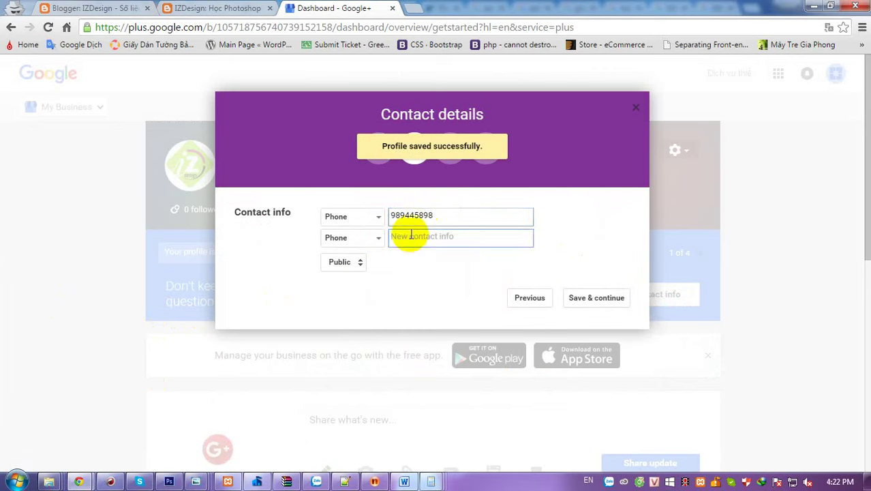
pyautogui.click(418, 218)
pyautogui.click(363, 269)
pyautogui.click(345, 239)
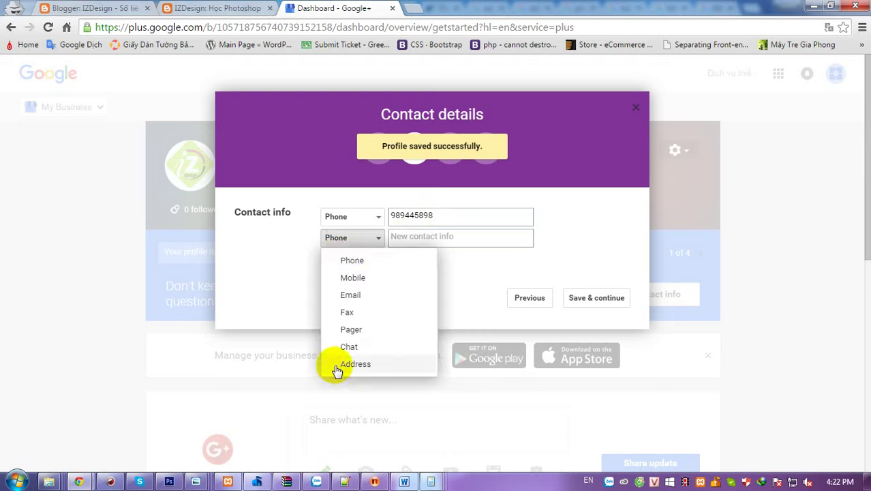
pyautogui.click(326, 294)
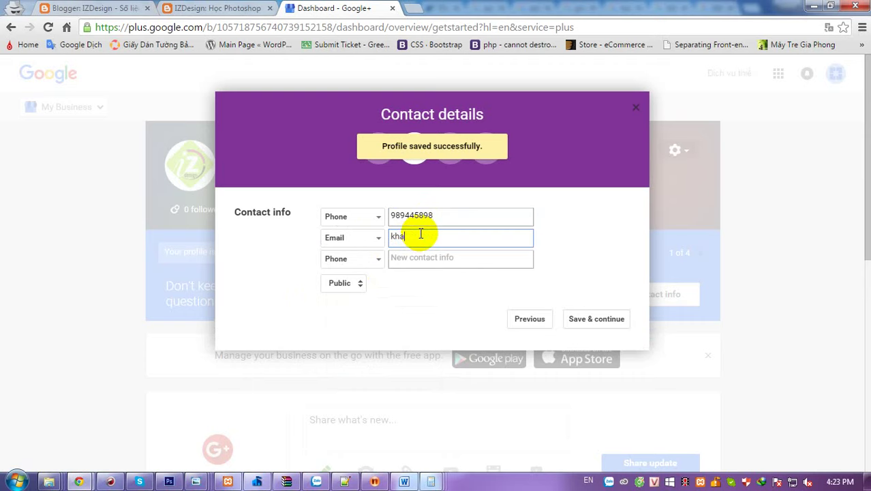
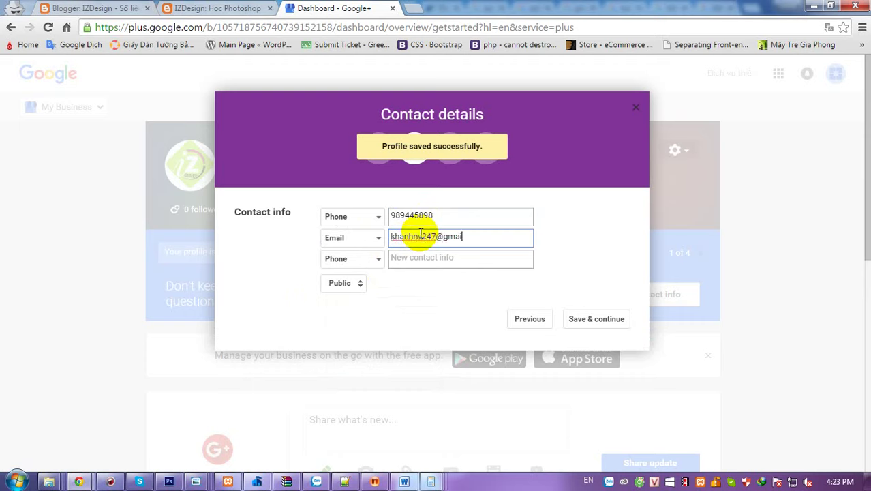
pyautogui.click(578, 318)
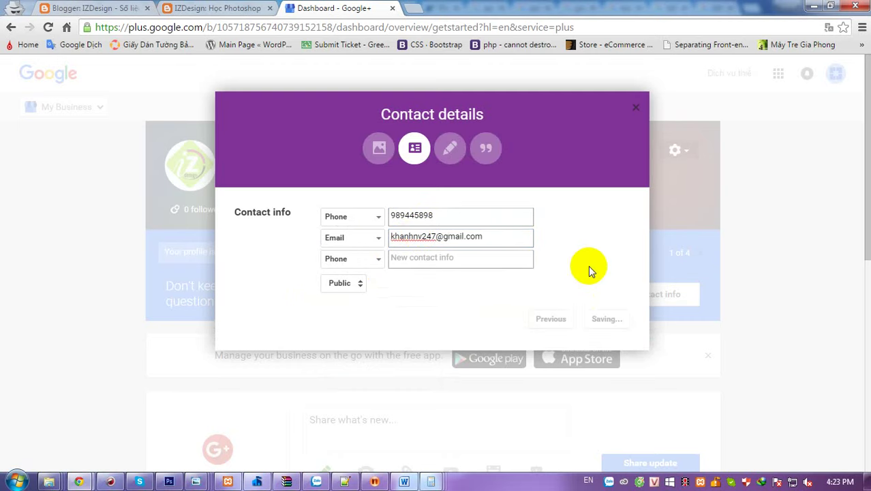
# - Write the intro line 'izdesign | Chuyên cung cấp dịch vụ thiết kế'
pyautogui.click(452, 262)
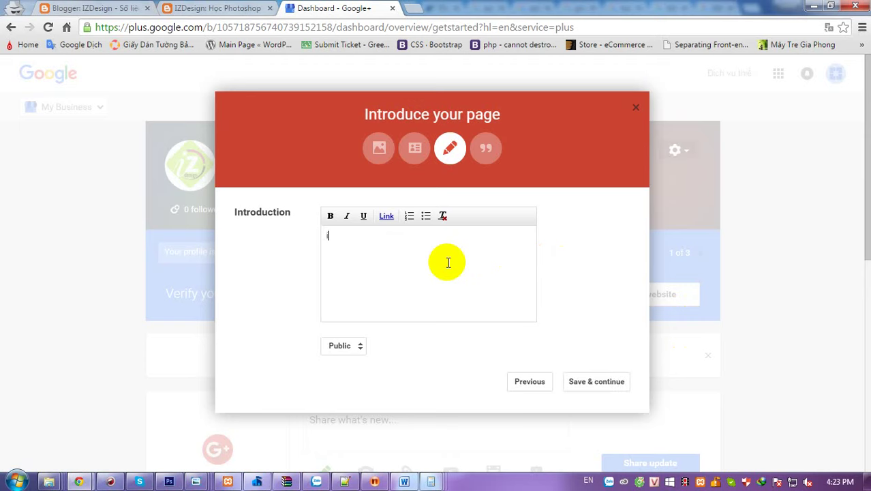
pyautogui.write('zdesign | Chuyên cu')
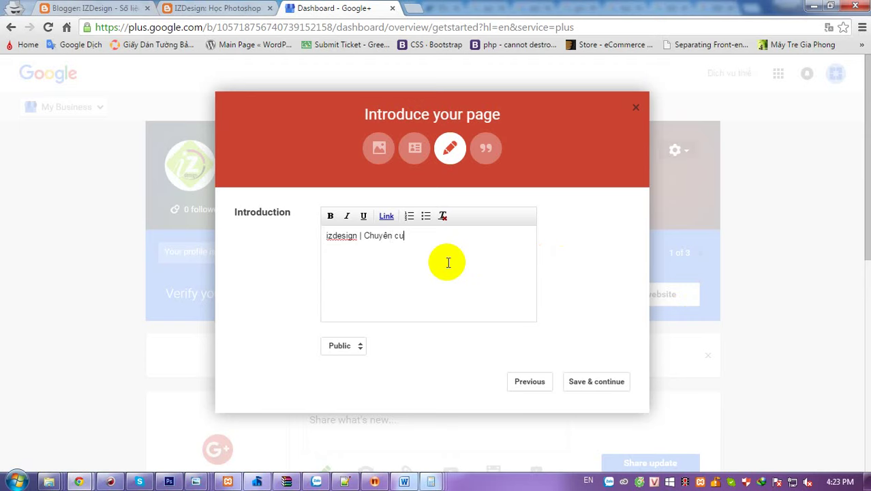
pyautogui.write('ng ca')
pyautogui.write('p dịch')
pyautogui.write(' vụ thiet ke')
# - Start a bulleted list with website design and SEO - SEM website services
pyautogui.press('Return')
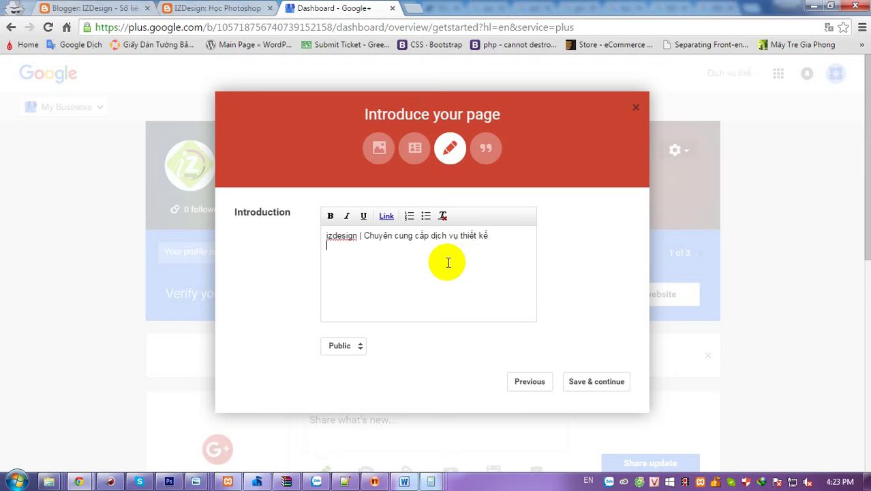
pyautogui.click(425, 216)
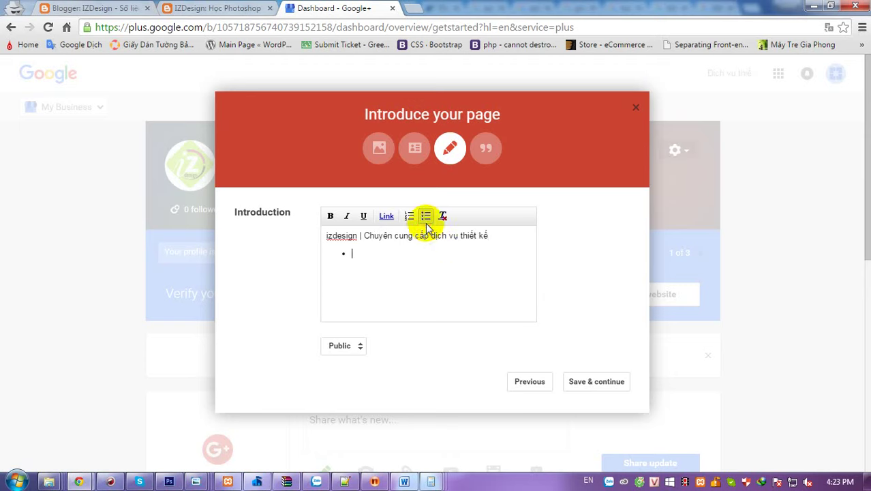
pyautogui.write('Thiết kế website cho da')
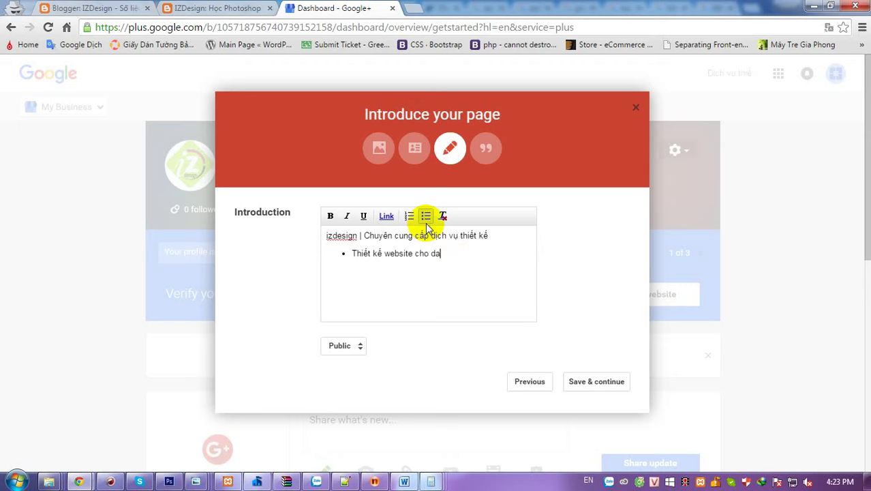
pyautogui.write('oang')
pyautogui.write('h nghiê')
pyautogui.write('pj')
pyautogui.write(', thương mai')
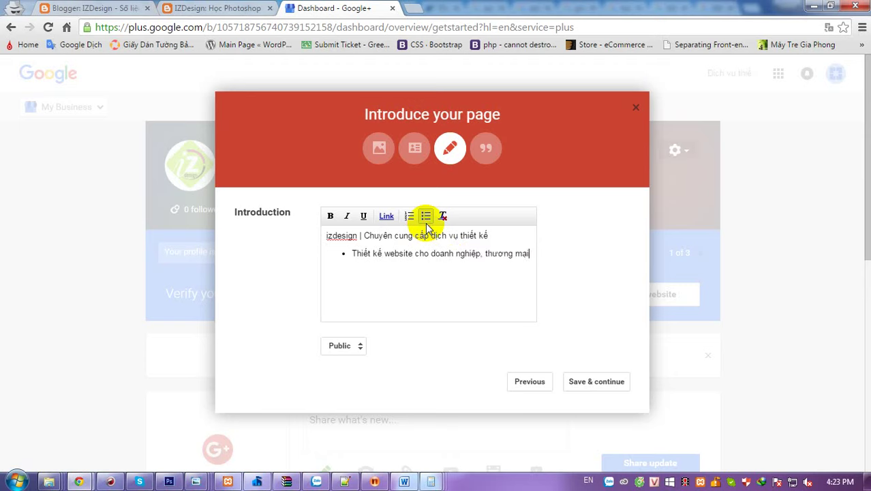
pyautogui.write(' điện tu')
pyautogui.write(', wwebsite theo yeu c')
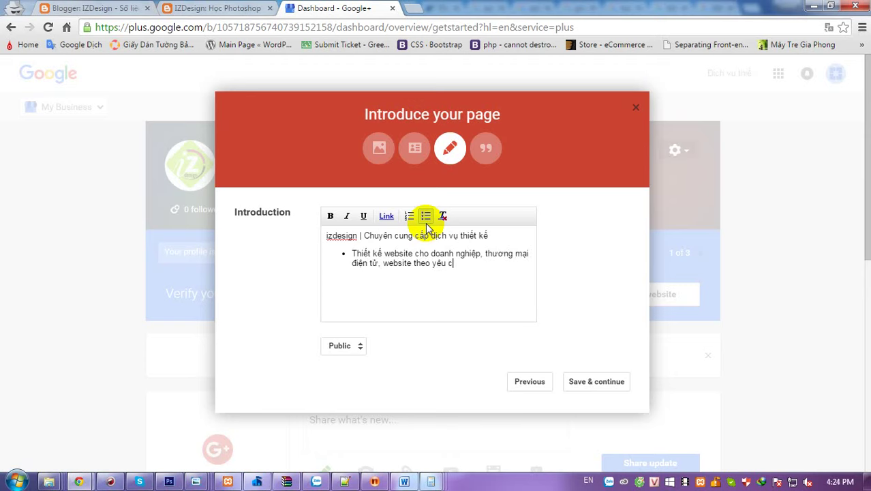
pyautogui.write('ầuTo')
pyautogui.press('BackSpace')
pyautogui.press('BackSpace')
pyautogui.write('o')
pyautogui.write(' ư')
pyautogui.write('u - SEO')
pyautogui.press('BackSpace')
pyautogui.press('BackSpace')
pyautogui.press('BackSpace')
pyautogui.write('SEO')
pyautogui.press('BackSpace')
pyautogui.write('O - SE')
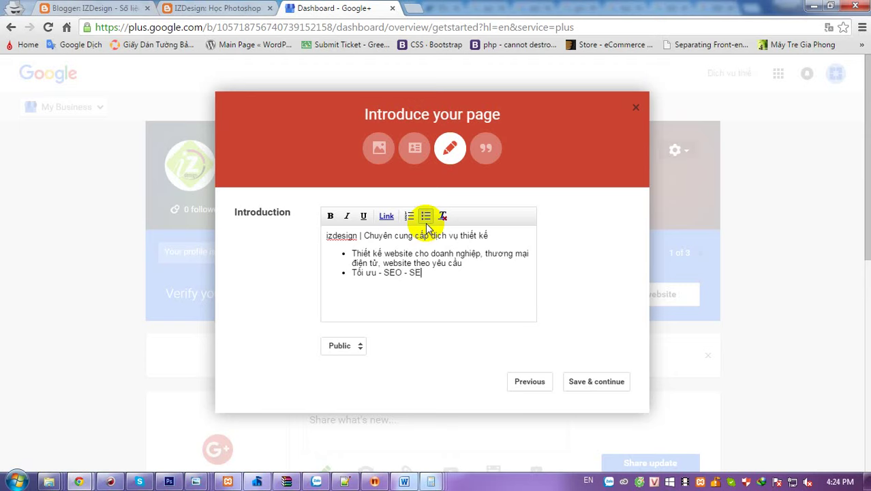
pyautogui.write('M website')
pyautogui.press('Return')
# - Add bullets for graphic/banner design, banner flash website and Facebook/Google AdWords ads, then save
pyautogui.write('Dịch vụ ')
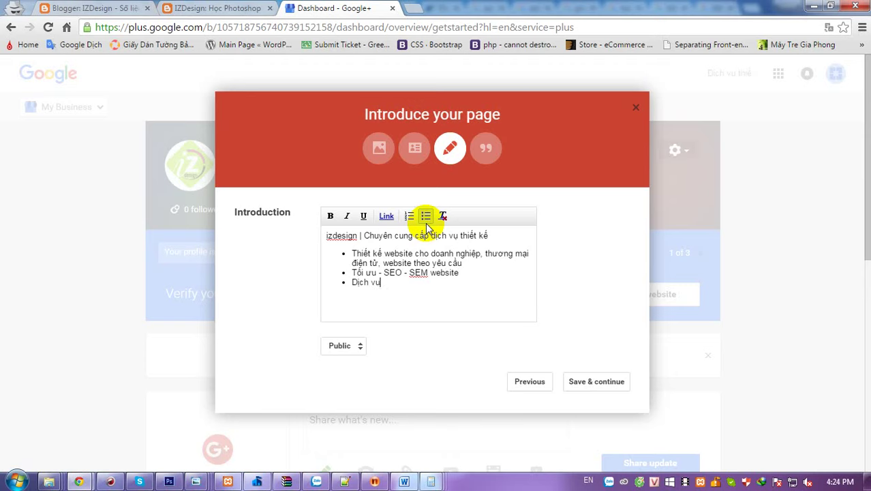
pyautogui.write('thiết kế đồ')
pyautogui.write(' ho')
pyautogui.write('a, thiế')
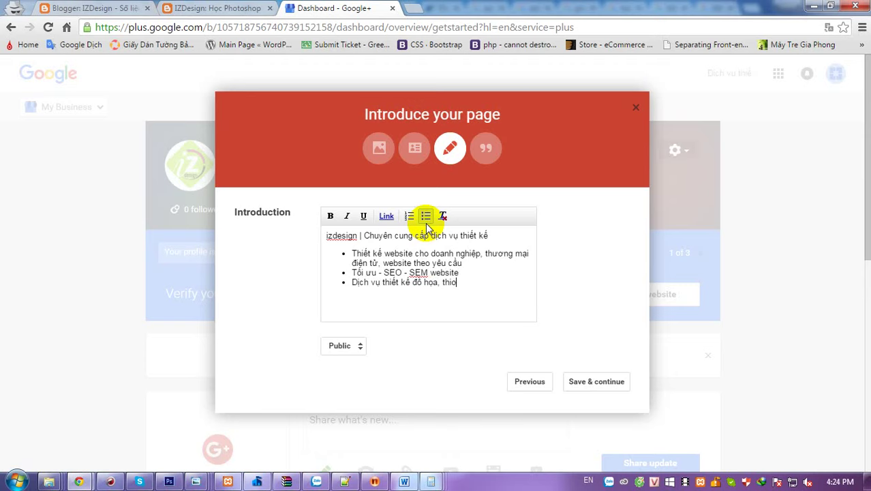
pyautogui.write('t kế banner')
pyautogui.press('Return')
pyautogui.write('D')
pyautogui.write('ich vụ quang')
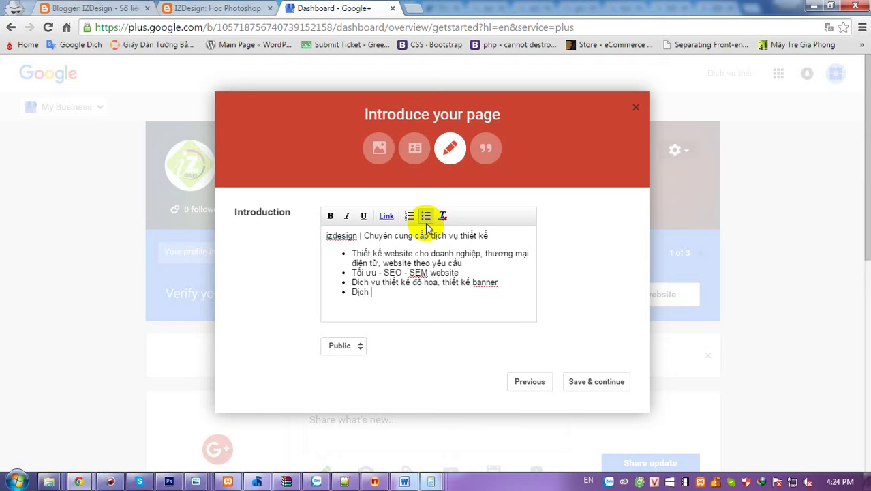
pyautogui.write(' cáo facebook')
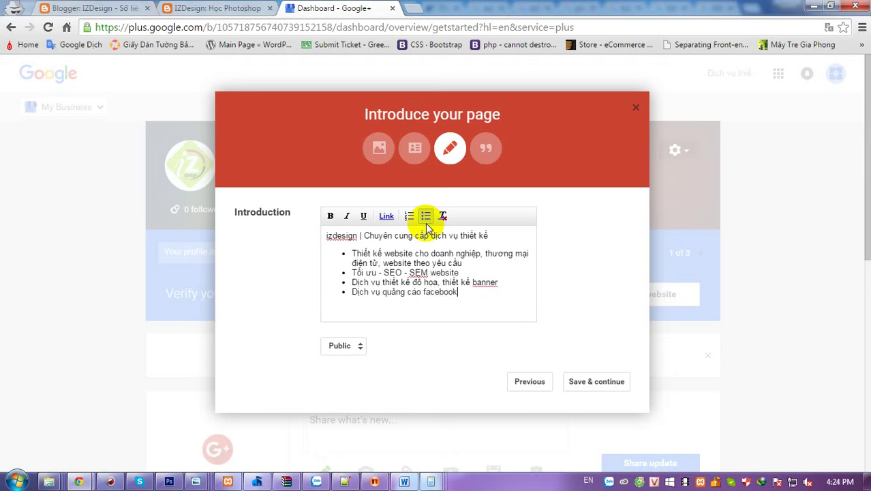
pyautogui.write(', quảng cáo google')
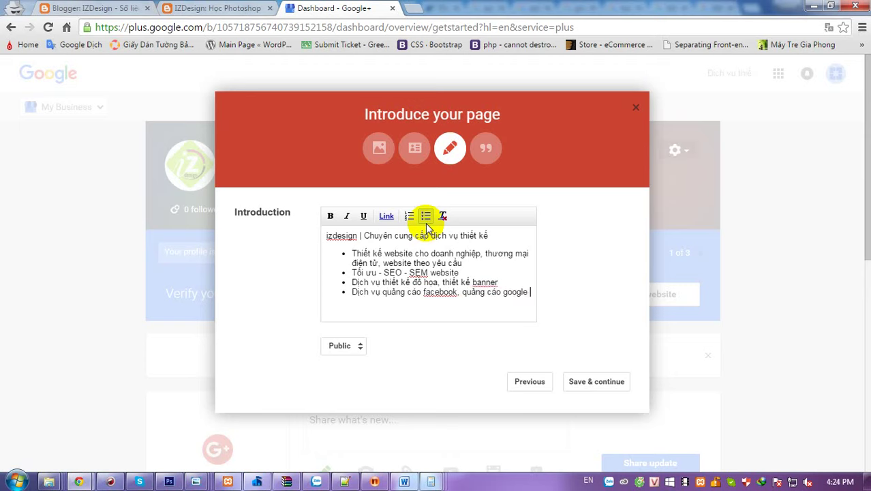
pyautogui.write(' adword')
pyautogui.press('Return')
pyautogui.write('Di')
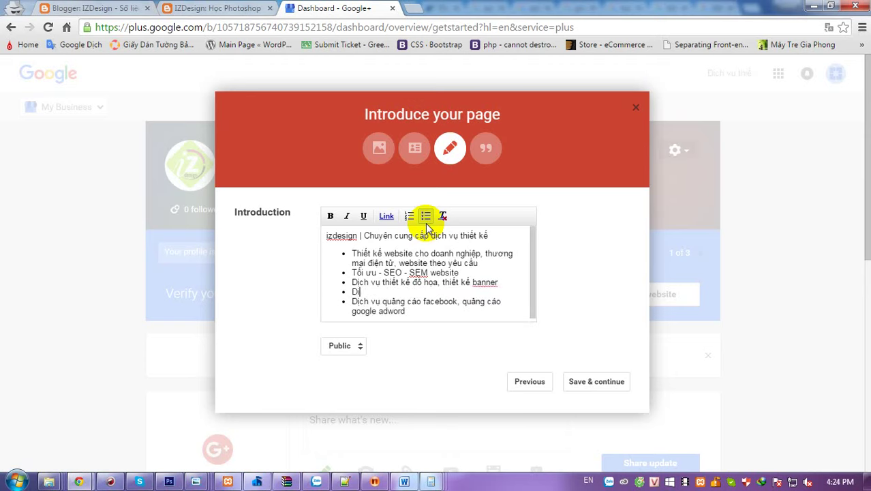
pyautogui.write('ch vụ thiết kế banner ')
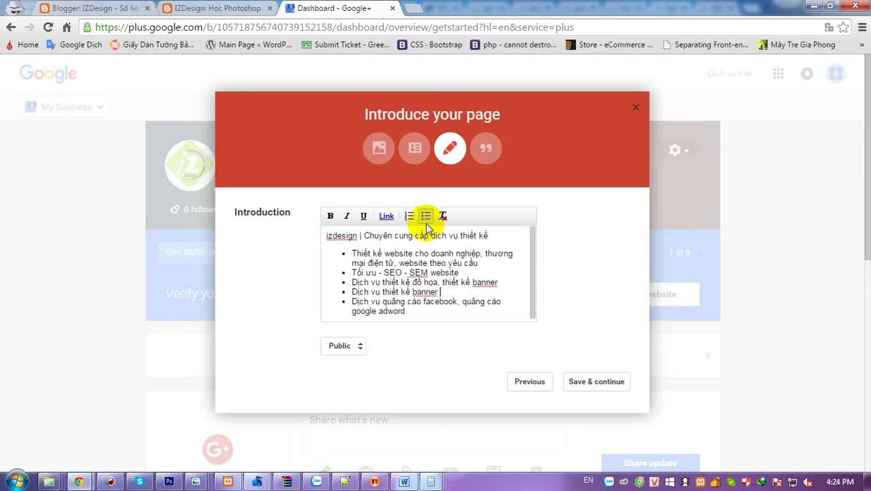
pyautogui.write('flash website')
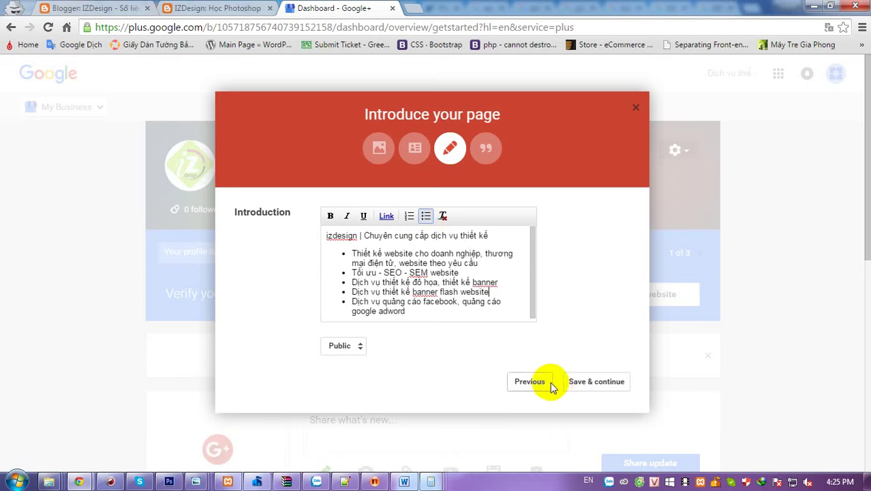
pyautogui.click(585, 383)
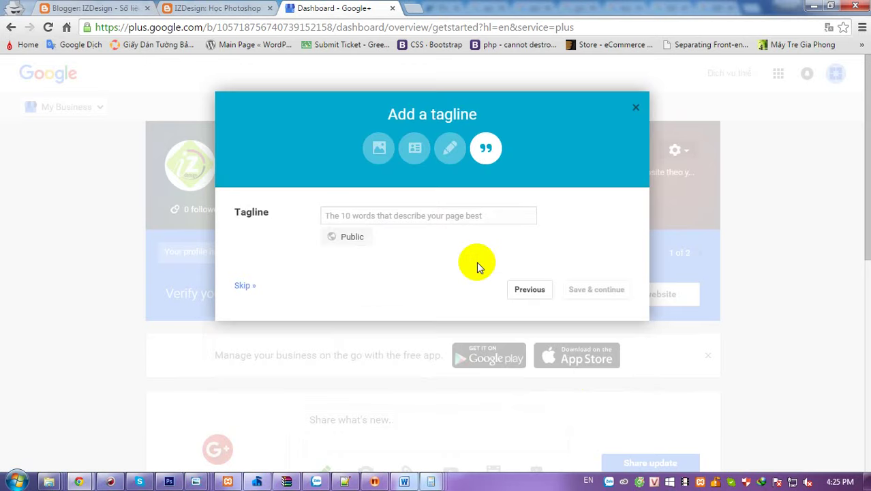
# - Enter a tagline listing web, website, banner, banner flash and 'thiết kế đồ họa' services, then save
pyautogui.click(421, 211)
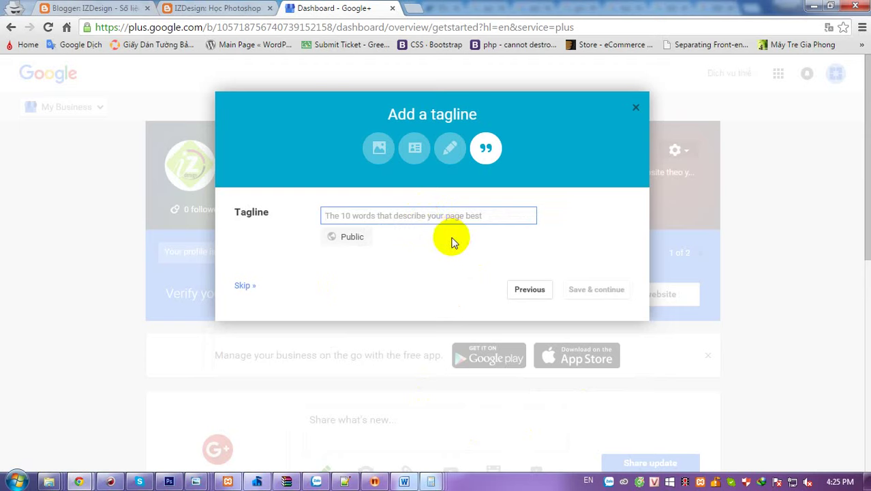
pyautogui.write('thiết kế ')
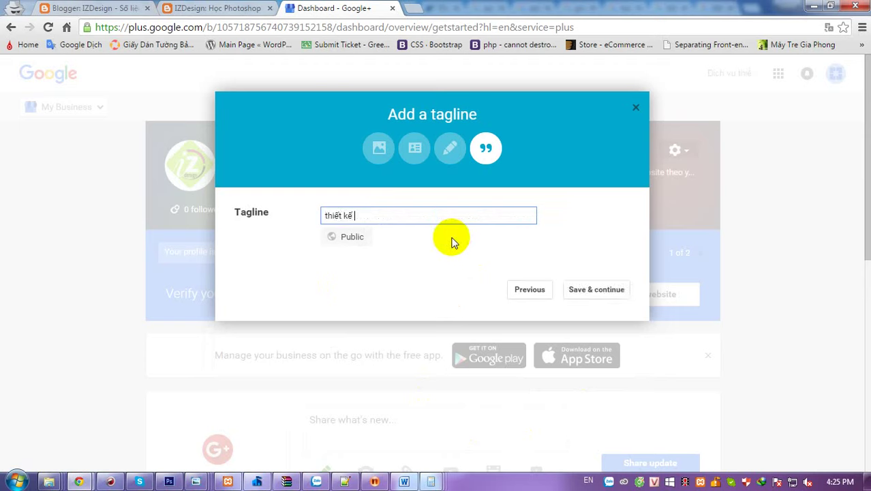
pyautogui.write('web, tho')
pyautogui.press('BackSpace')
pyautogui.press('BackSpace')
pyautogui.write('ie')
pyautogui.press('BackSpace')
pyautogui.press('BackSpace')
pyautogui.write('hi')
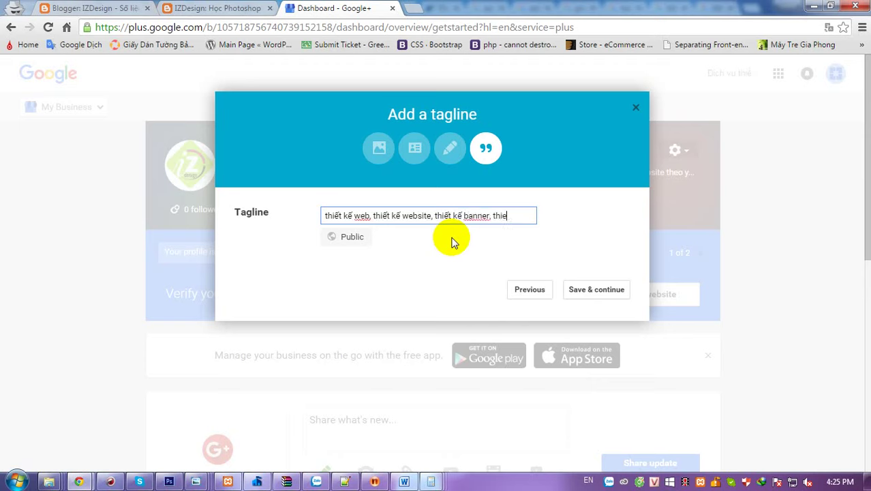
pyautogui.write('banner')
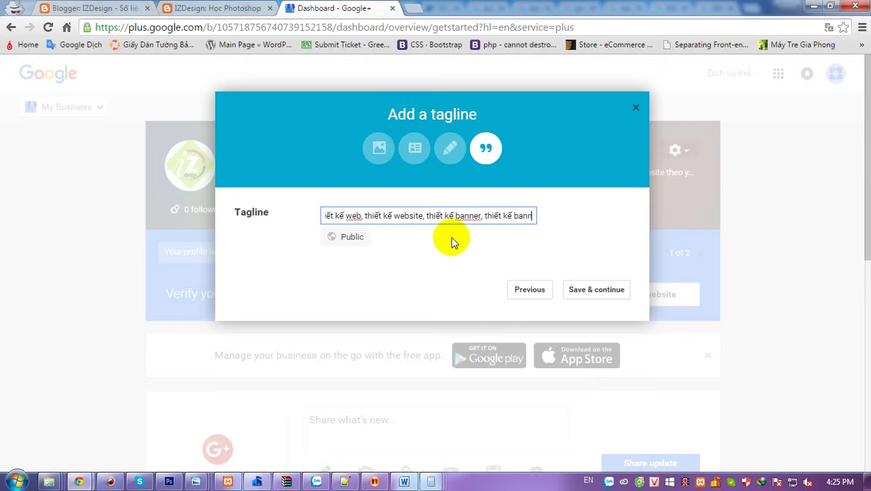
pyautogui.write(' fl')
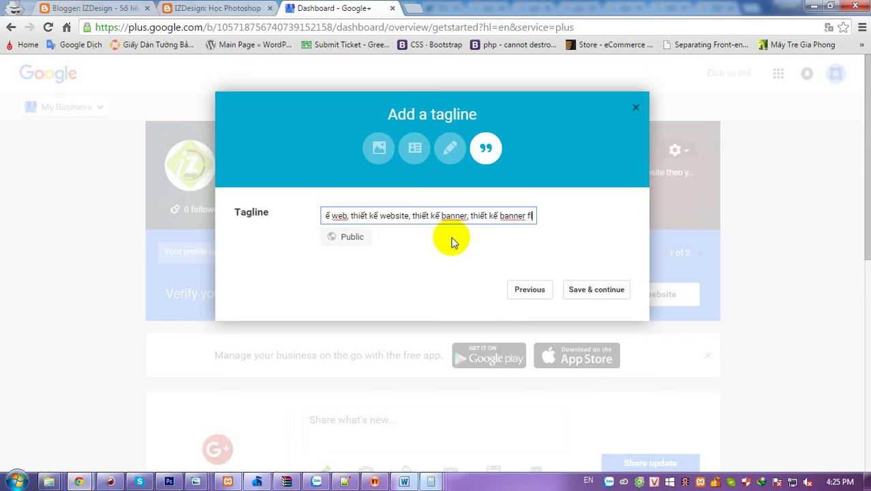
pyautogui.write('asj')
pyautogui.press('BackSpace')
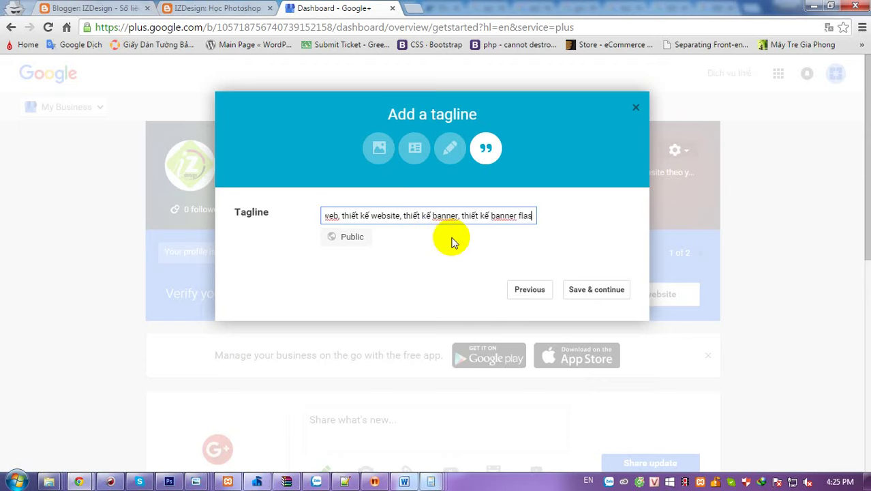
pyautogui.write('h')
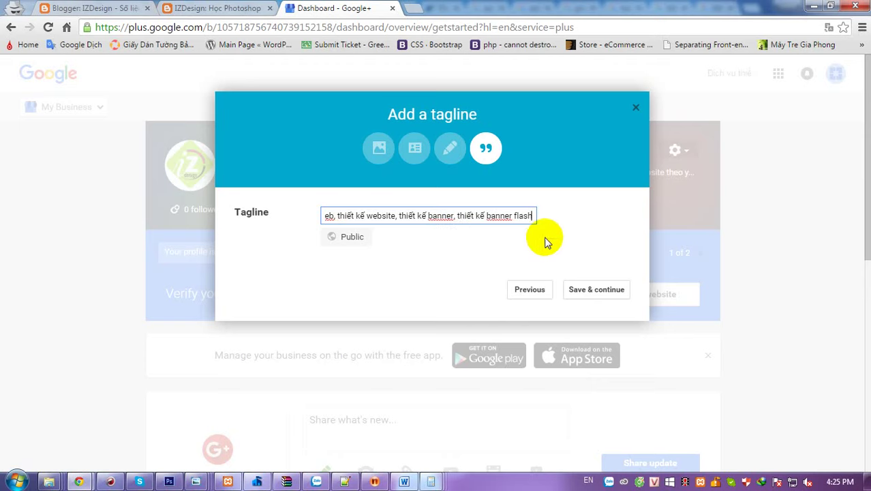
pyautogui.write(', thiết ke')
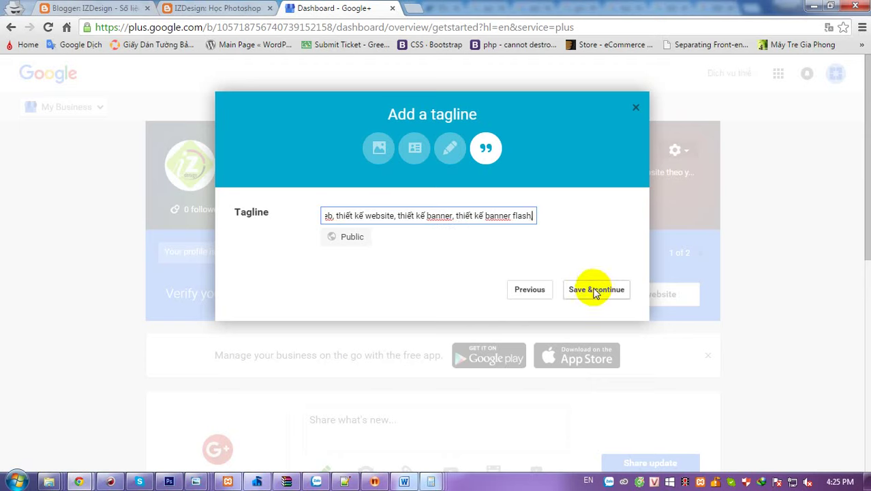
pyautogui.write('ế đồ hoạ')
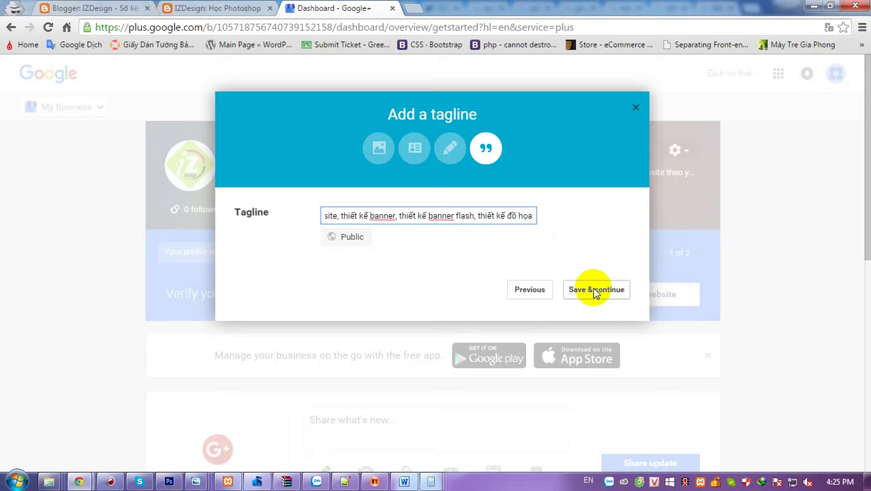
pyautogui.click(594, 292)
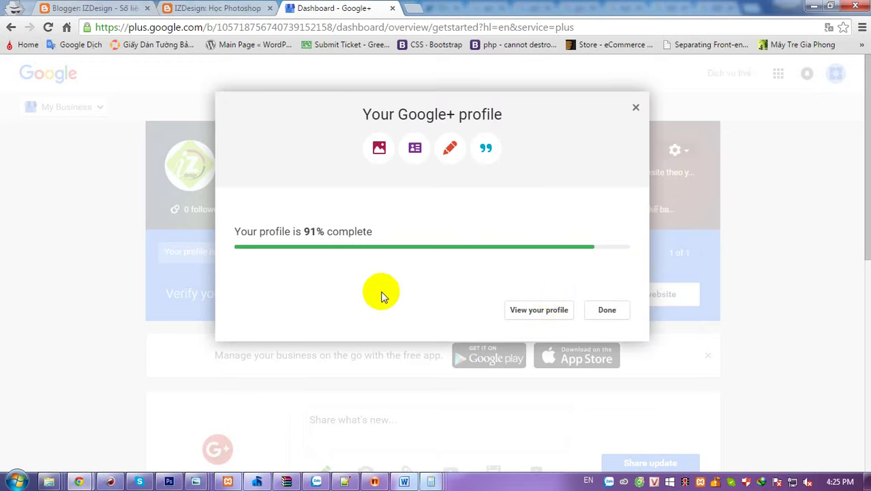
# - Close the profile completion summary and reload the dashboard
pyautogui.click(606, 310)
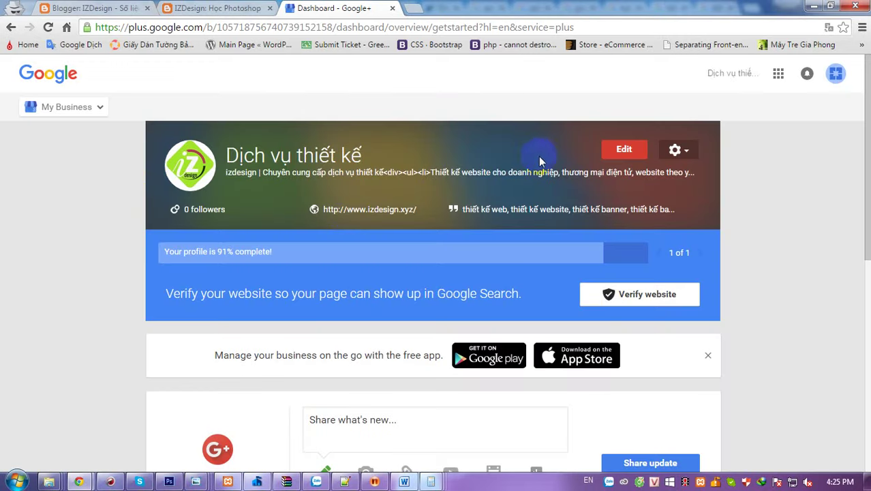
pyautogui.rightClick(492, 111)
pyautogui.click(512, 144)
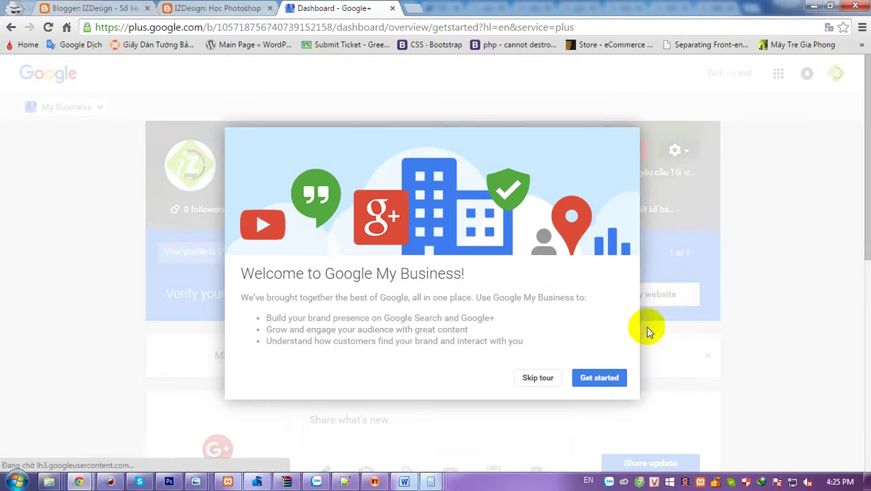
# - Go through every tip of the My Business welcome tour until it closes
pyautogui.click(597, 386)
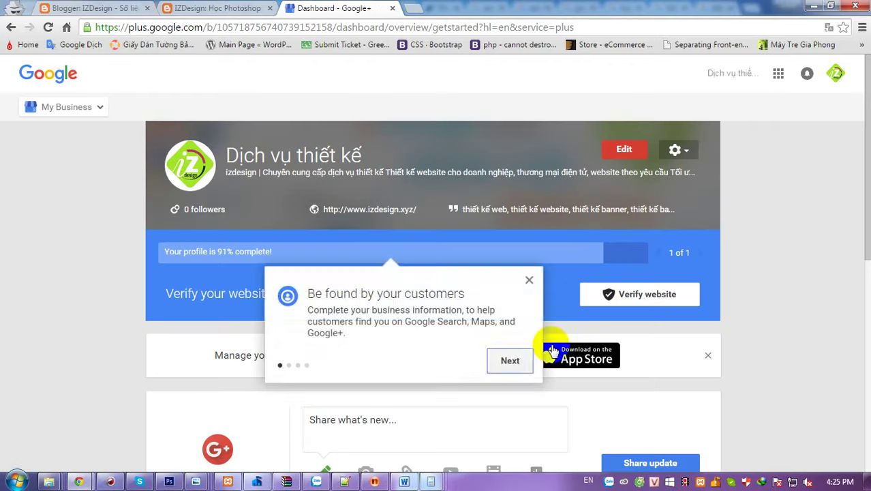
pyautogui.click(513, 362)
pyautogui.click(540, 373)
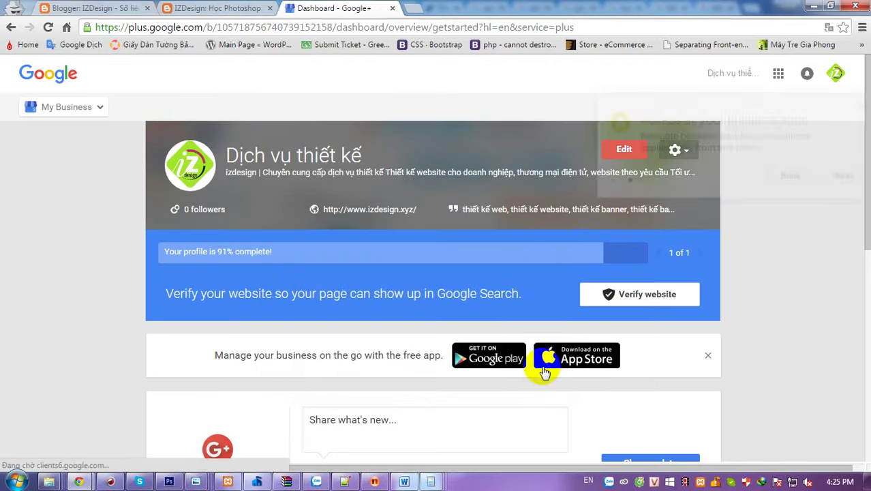
pyautogui.click(843, 175)
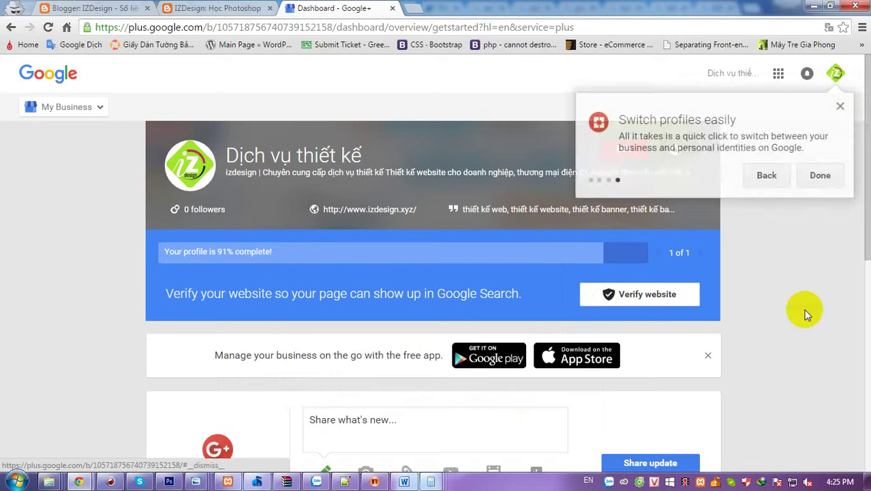
pyautogui.click(821, 179)
pyautogui.scroll(-1, 768, 336)
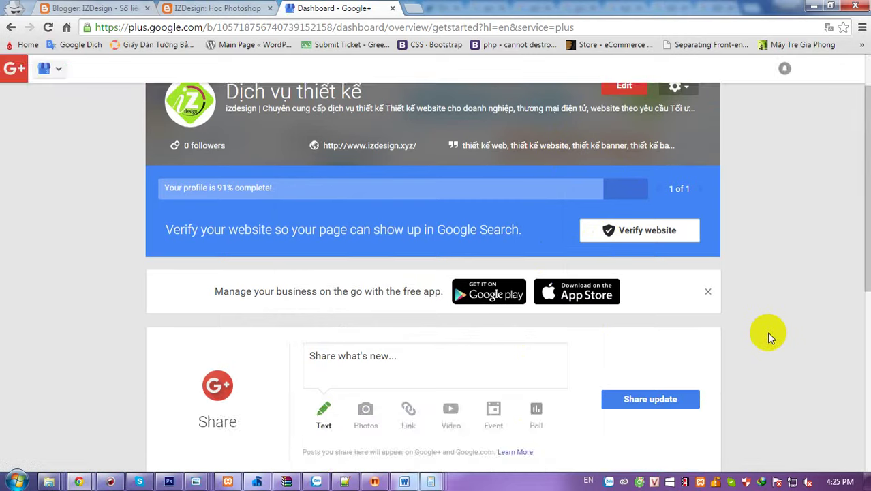
pyautogui.scroll(2, 767, 331)
pyautogui.scroll(-6, 766, 332)
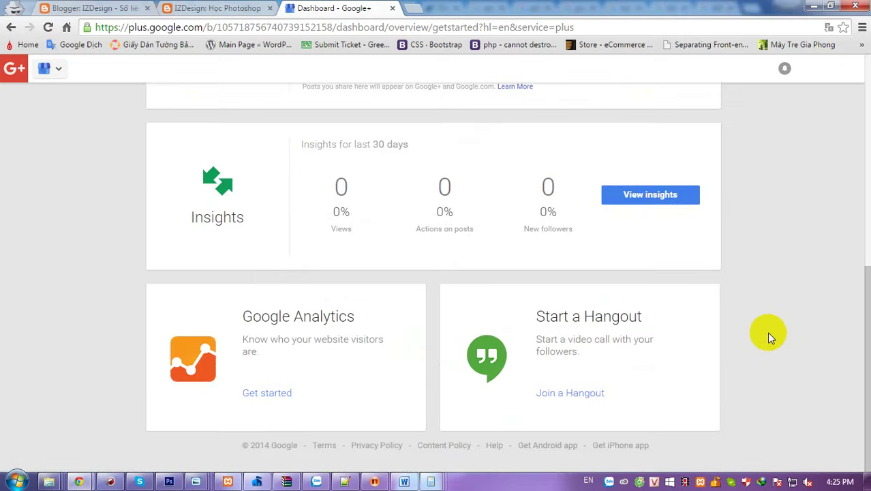
pyautogui.scroll(5, 766, 332)
pyautogui.scroll(2, 767, 331)
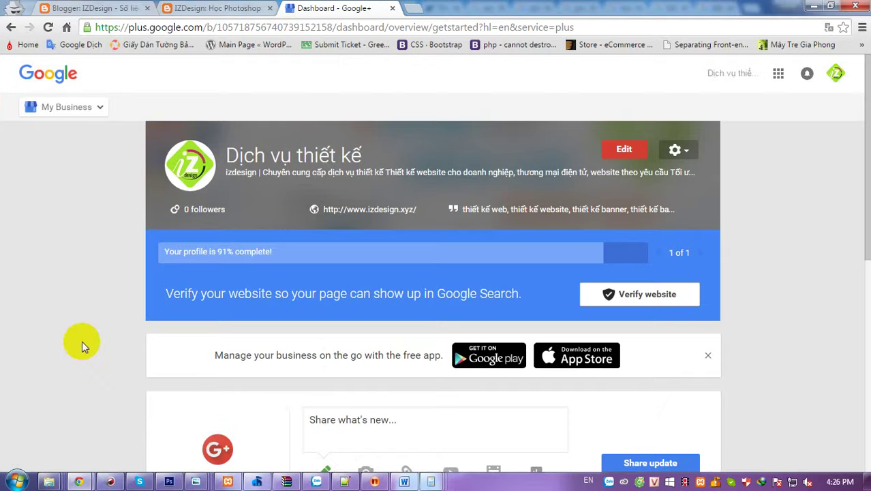
pyautogui.scroll(-1, 95, 334)
# - Publicly post the face_izdesign.jpg image, uploaded from the computer, to the page stream
pyautogui.click(368, 363)
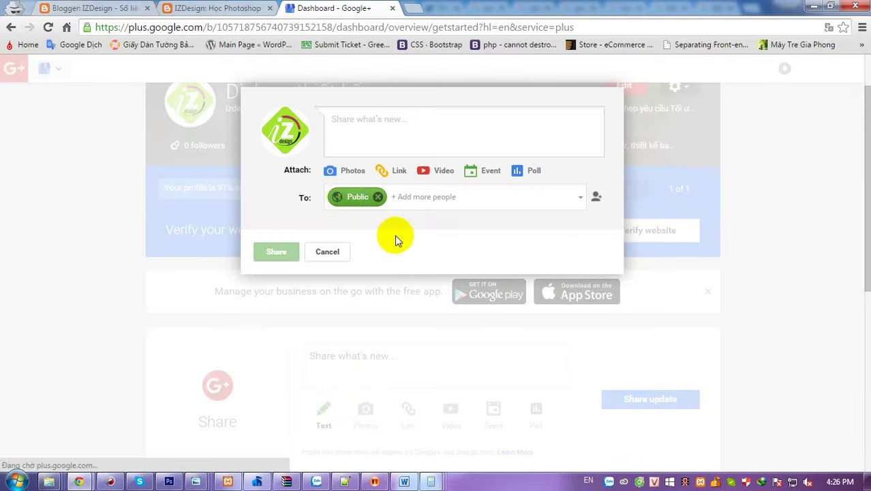
pyautogui.click(330, 171)
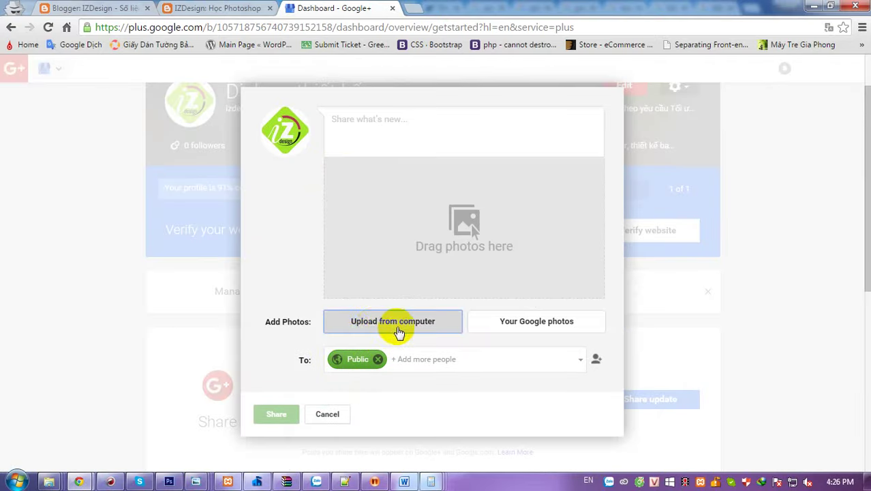
pyautogui.click(376, 331)
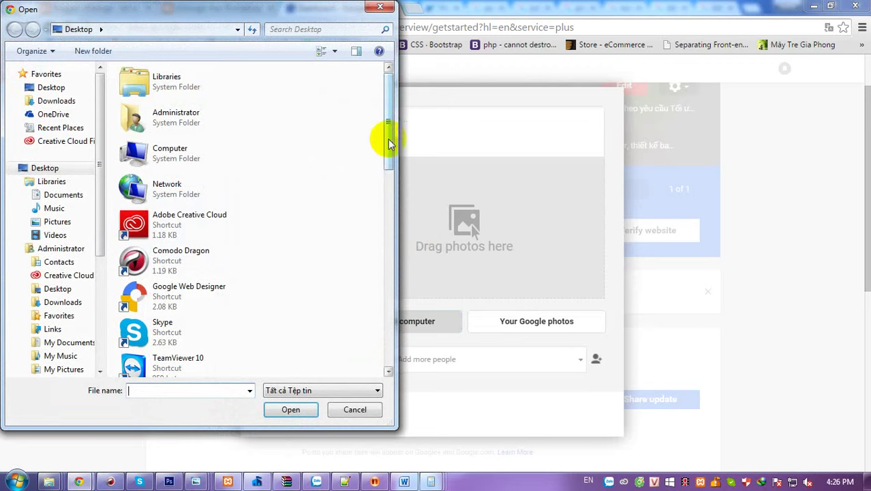
pyautogui.moveTo(391, 138); pyautogui.dragTo(391, 225)
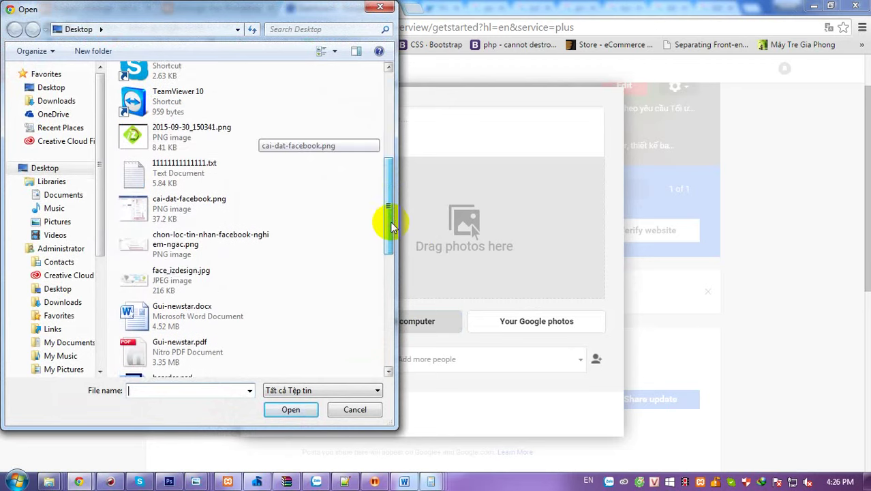
pyautogui.click(158, 274)
pyautogui.click(290, 410)
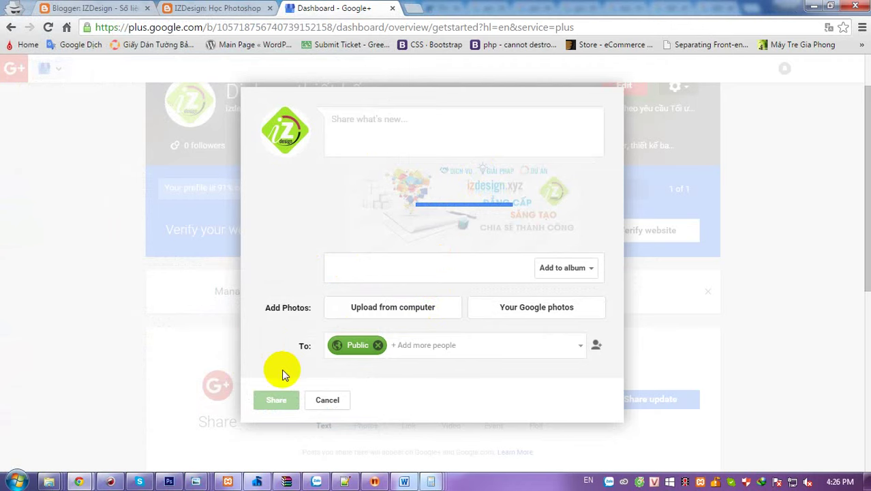
pyautogui.click(282, 398)
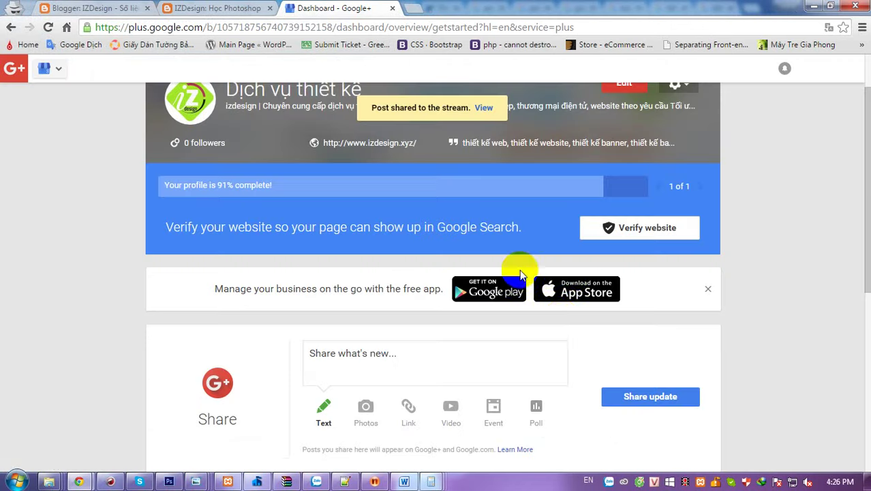
# - Dismiss the mobile app promotion and reload the dashboard
pyautogui.scroll(-3, 561, 338)
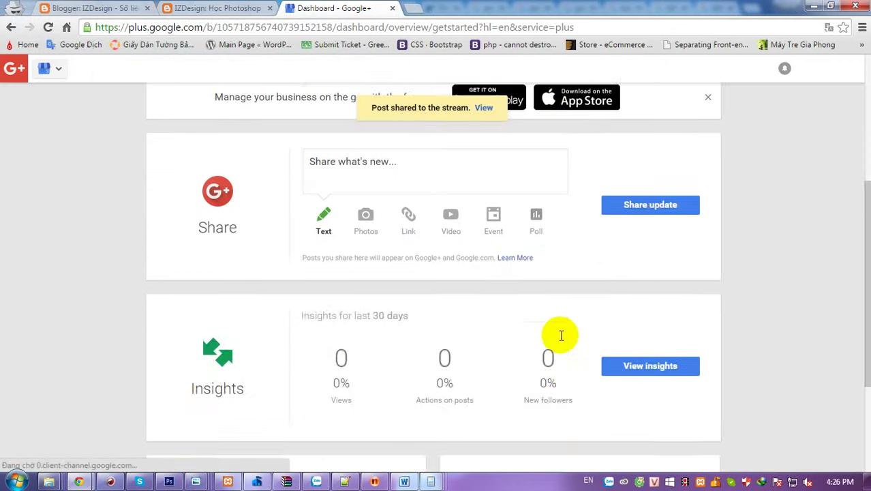
pyautogui.scroll(3, 580, 287)
pyautogui.scroll(-5, 480, 308)
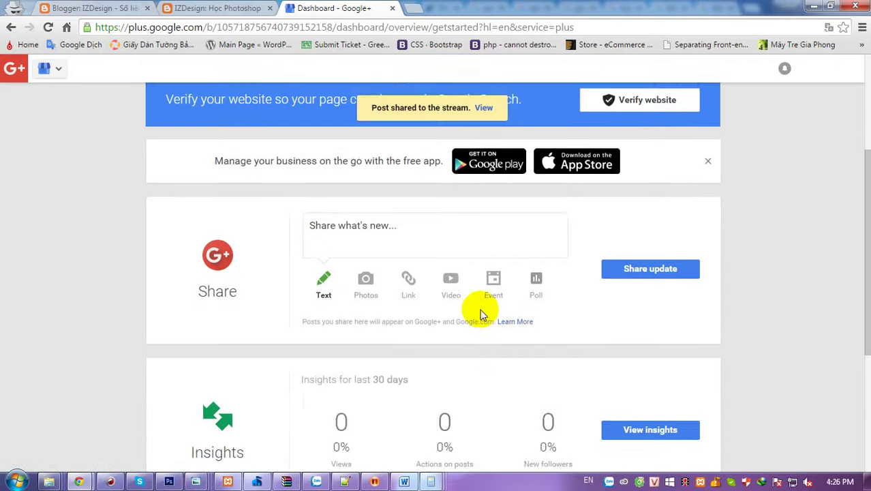
pyautogui.scroll(5, 470, 306)
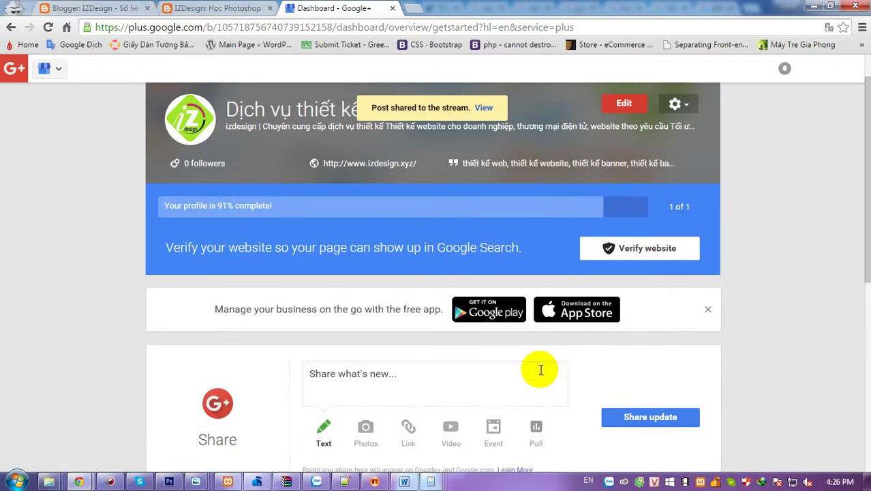
pyautogui.click(709, 310)
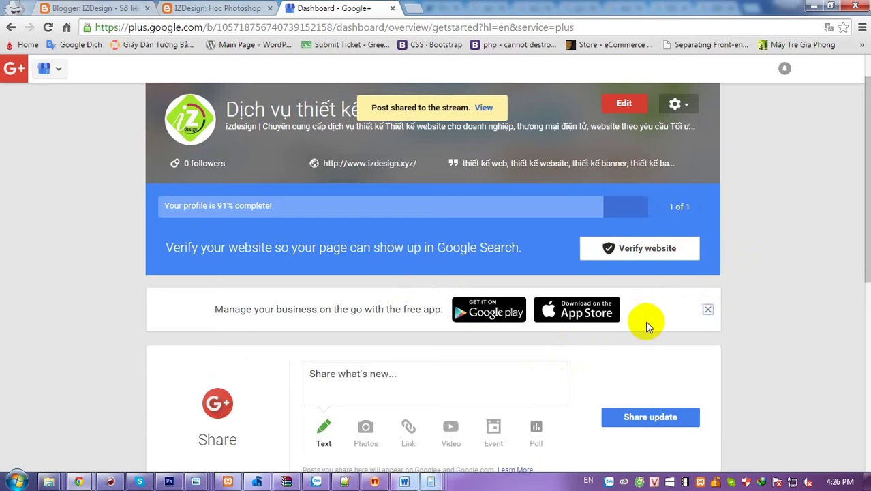
pyautogui.scroll(-2, 731, 315)
pyautogui.rightClick(758, 256)
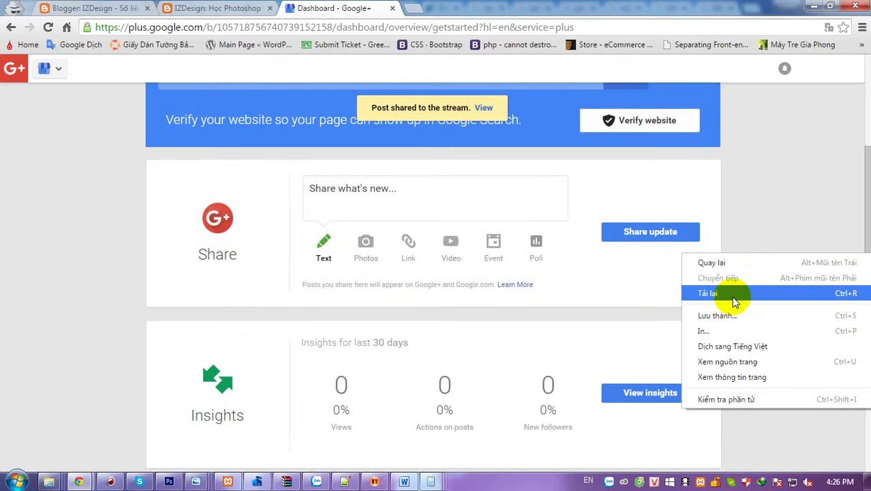
pyautogui.click(732, 292)
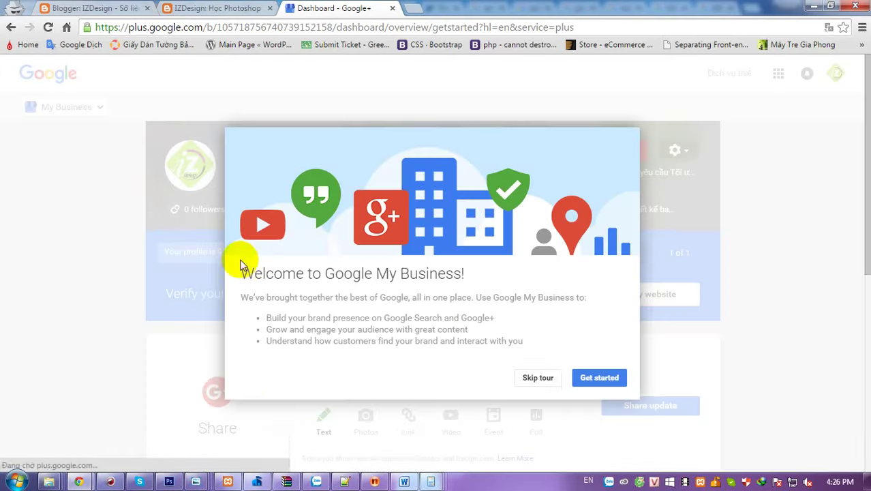
# - Skip through the welcome tour and open the business page navigation list
pyautogui.click(591, 374)
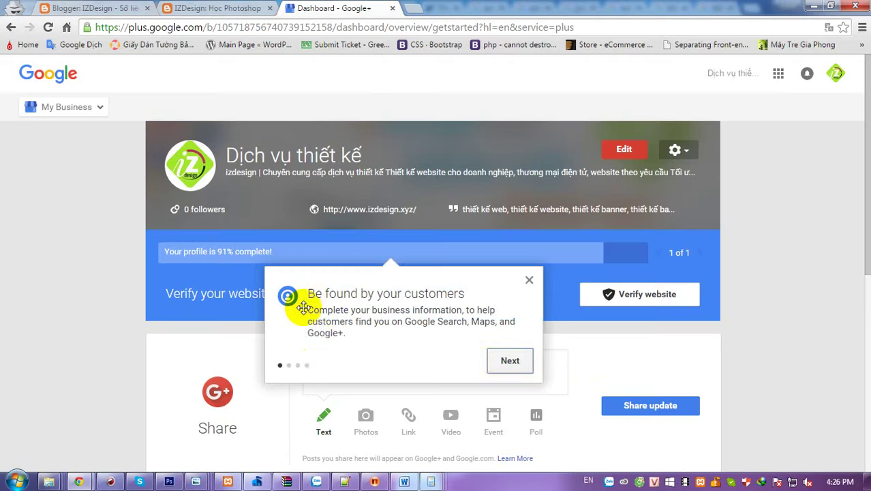
pyautogui.click(503, 359)
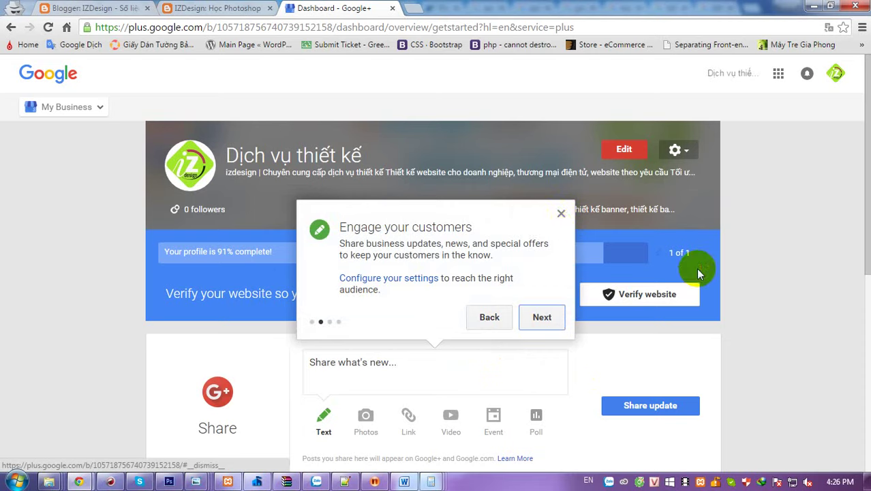
pyautogui.click(560, 216)
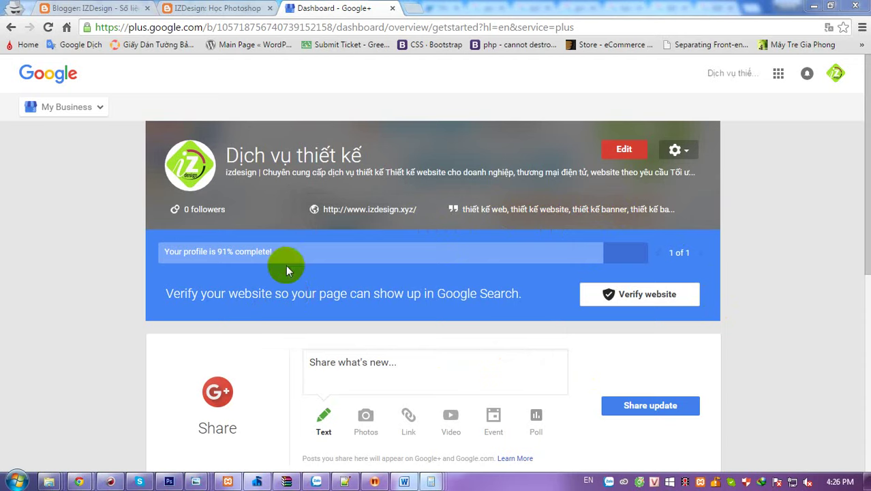
pyautogui.click(71, 109)
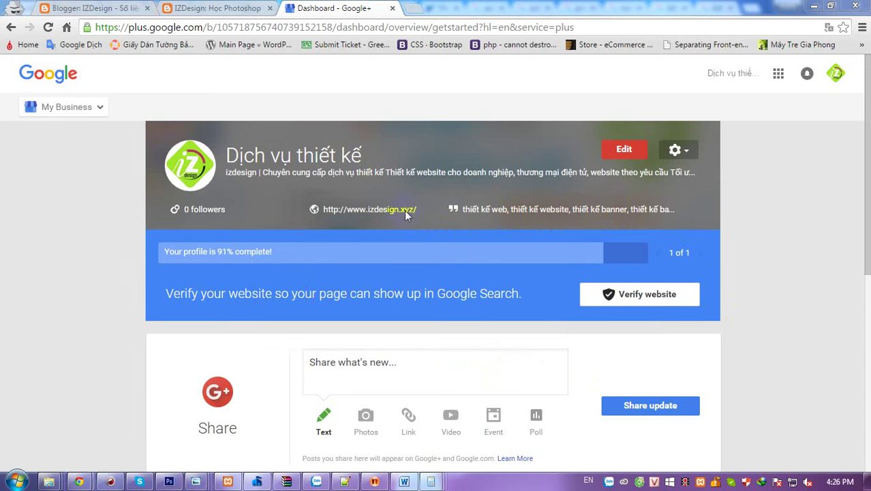
# - Open the page's public view and its izdesign.xyz website link in a new tab
pyautogui.click(633, 152)
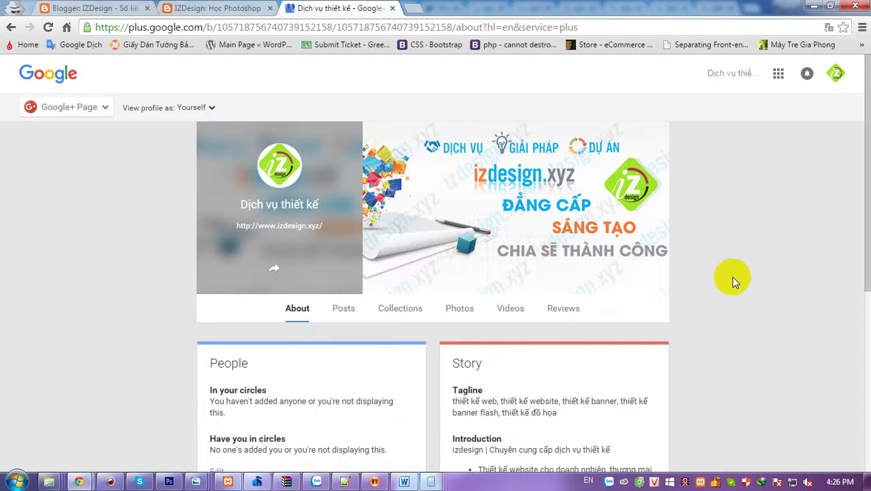
pyautogui.scroll(-2, 135, 276)
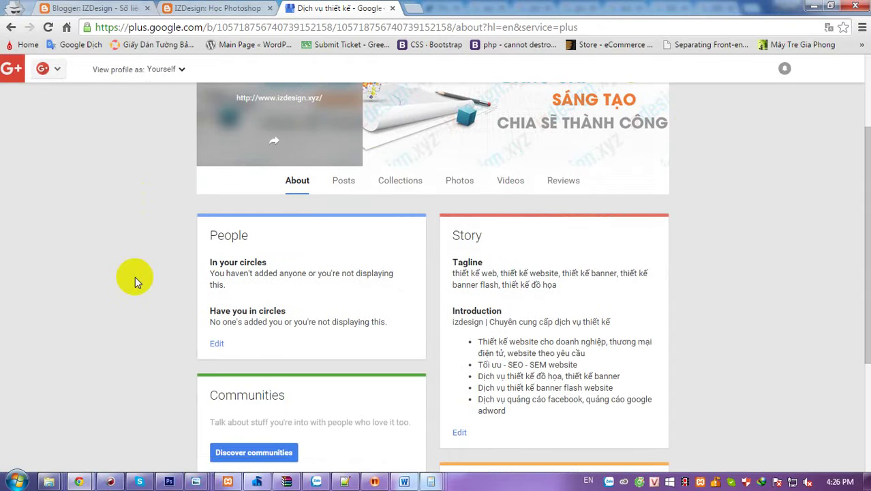
pyautogui.scroll(2, 135, 276)
pyautogui.scroll(-3, 135, 286)
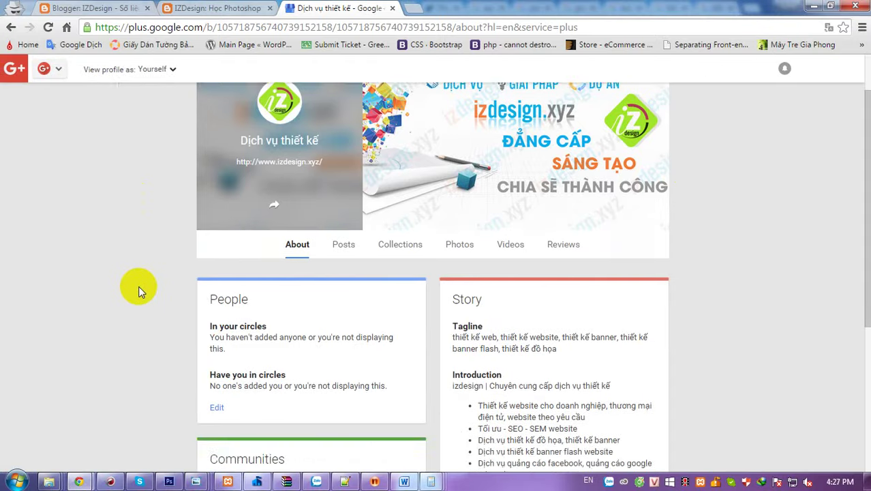
pyautogui.scroll(-2, 139, 291)
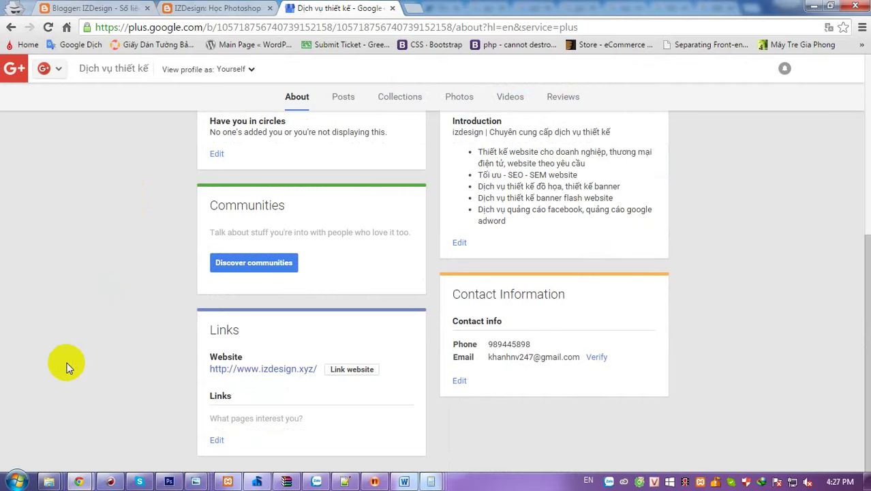
pyautogui.click(293, 368)
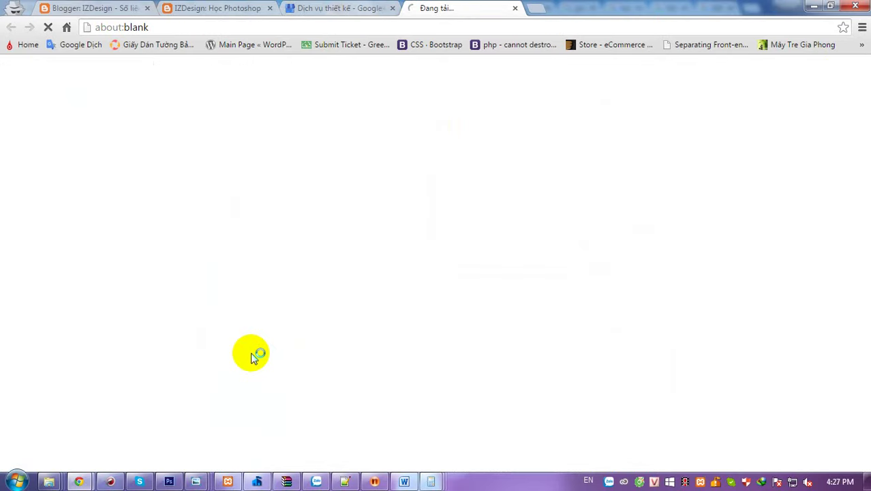
# - Back on the Google+ page, browse its Photos, Collections and Posts sections
pyautogui.click(337, 12)
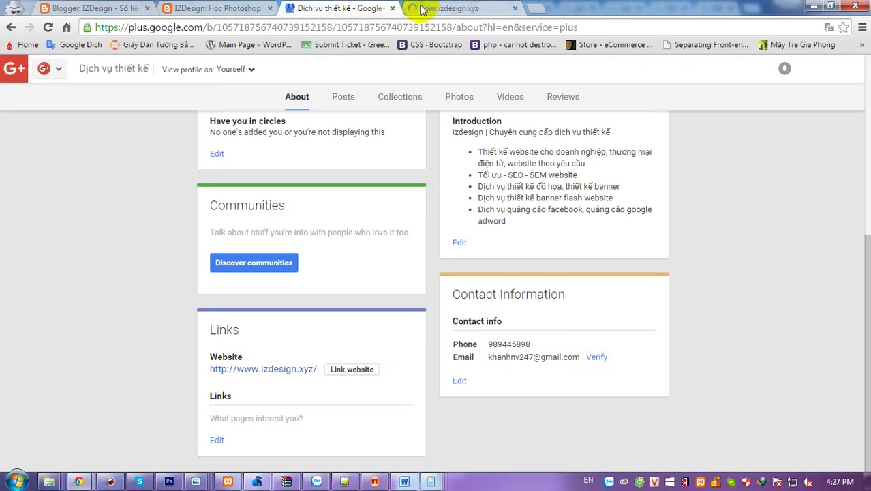
pyautogui.scroll(5, 147, 310)
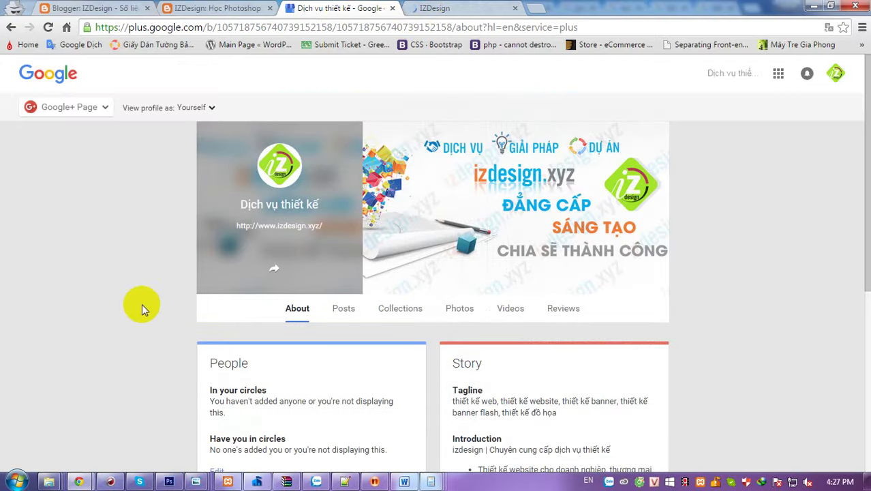
pyautogui.scroll(-1, 171, 287)
pyautogui.click(460, 242)
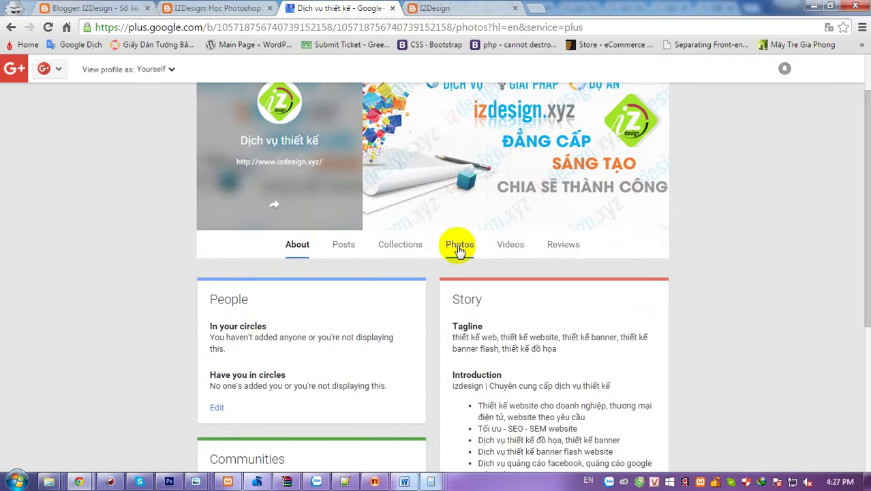
pyautogui.scroll(-4, 43, 293)
pyautogui.scroll(2, 171, 285)
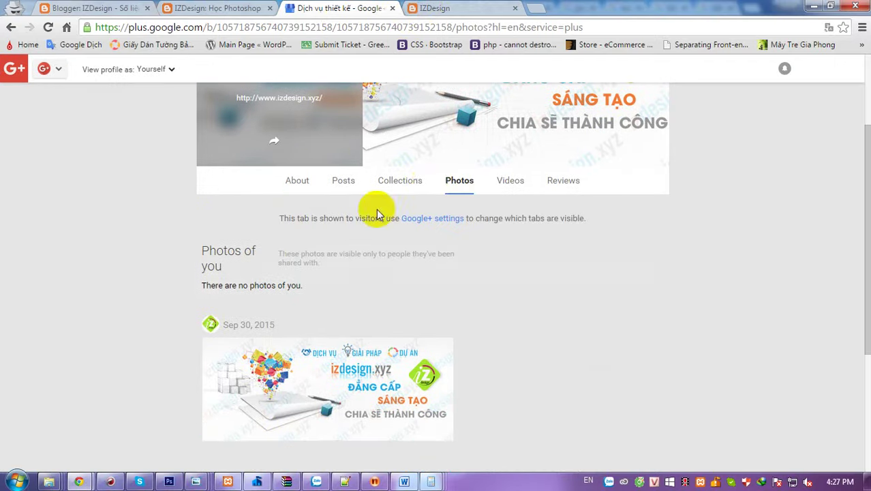
pyautogui.click(394, 179)
pyautogui.scroll(-2, 69, 300)
pyautogui.scroll(1, 83, 333)
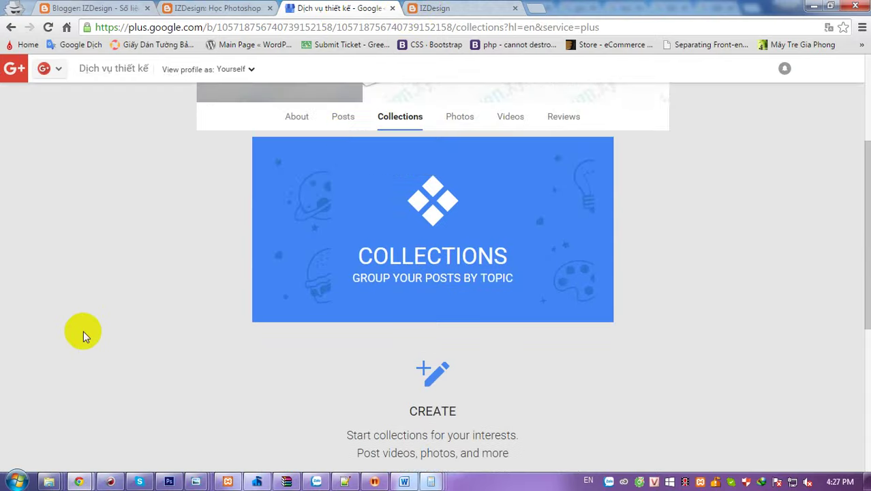
pyautogui.click(343, 116)
pyautogui.scroll(-3, 53, 289)
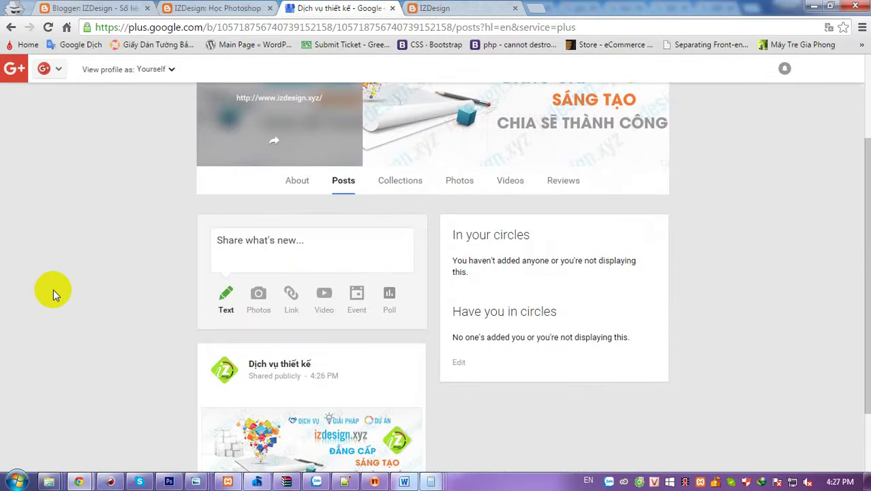
pyautogui.scroll(3, 53, 289)
# - On izdesign.xyz, open the article 'Hướng dẫn cách thay áo làm ảnh thẻ nhanh trong photoshop quá đơn giản'
pyautogui.click(440, 9)
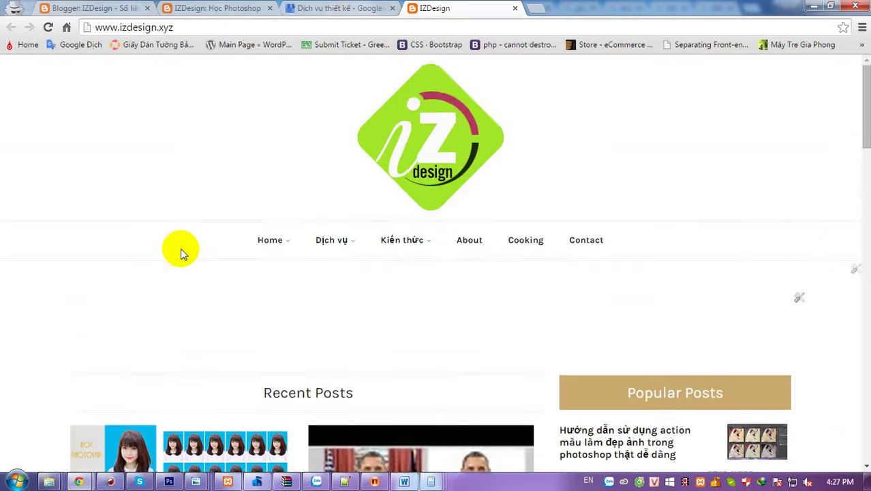
pyautogui.scroll(-1, 148, 292)
pyautogui.scroll(-8, 147, 292)
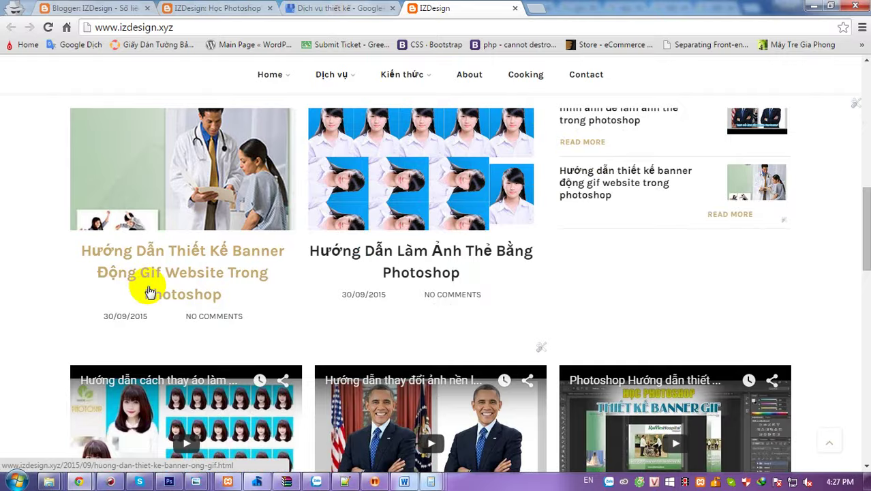
pyautogui.scroll(2, 147, 292)
pyautogui.scroll(3, 147, 290)
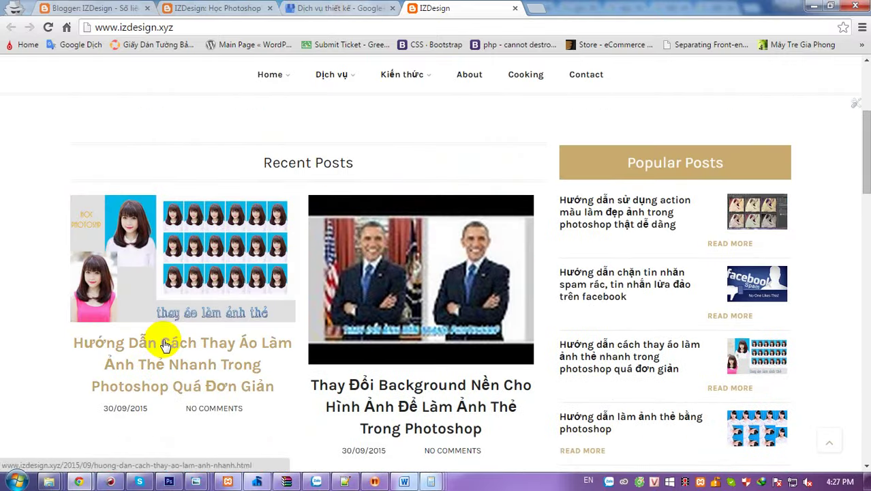
pyautogui.click(246, 26)
pyautogui.hotkey('ctrl', 'c')
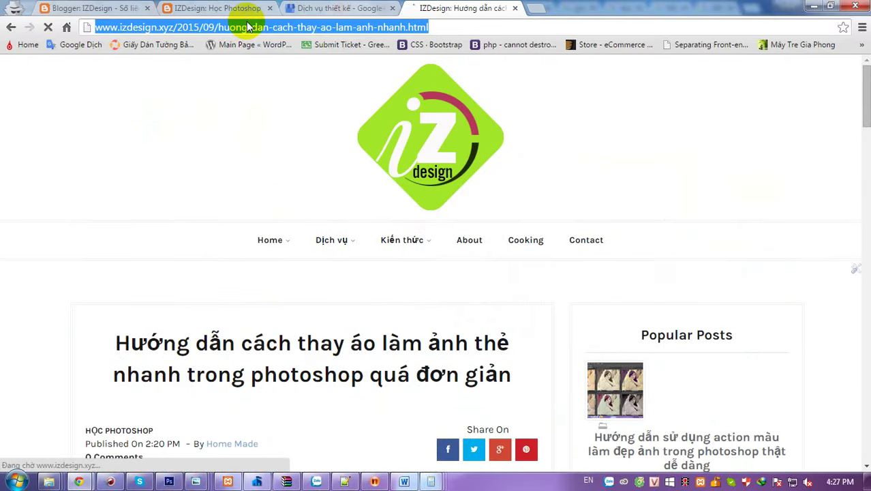
# - Share a public page post containing the pasted thay áo làm ảnh thẻ article URL
pyautogui.click(343, 8)
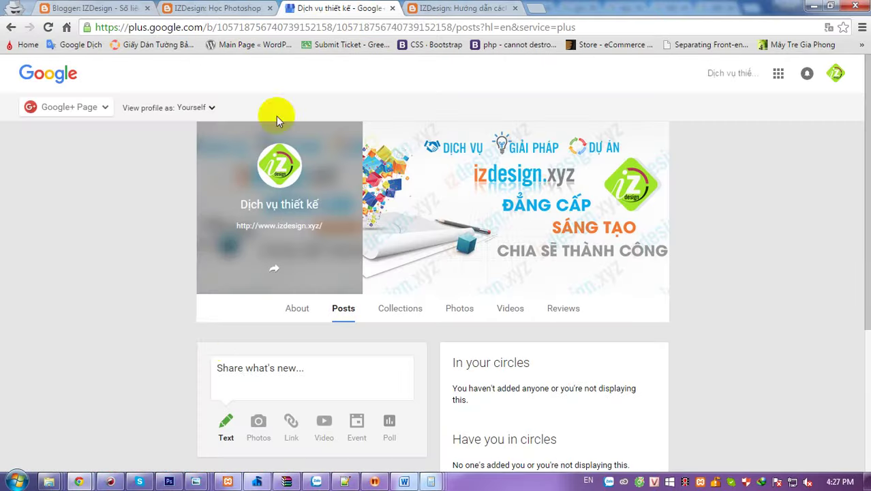
pyautogui.scroll(-1, 239, 311)
pyautogui.click(270, 310)
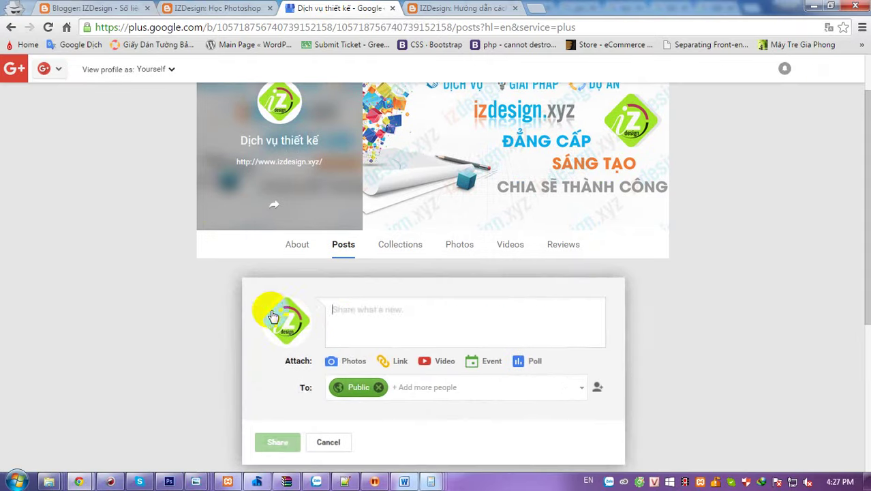
pyautogui.hotkey('ctrl', 'v')
pyautogui.scroll(-2, 146, 324)
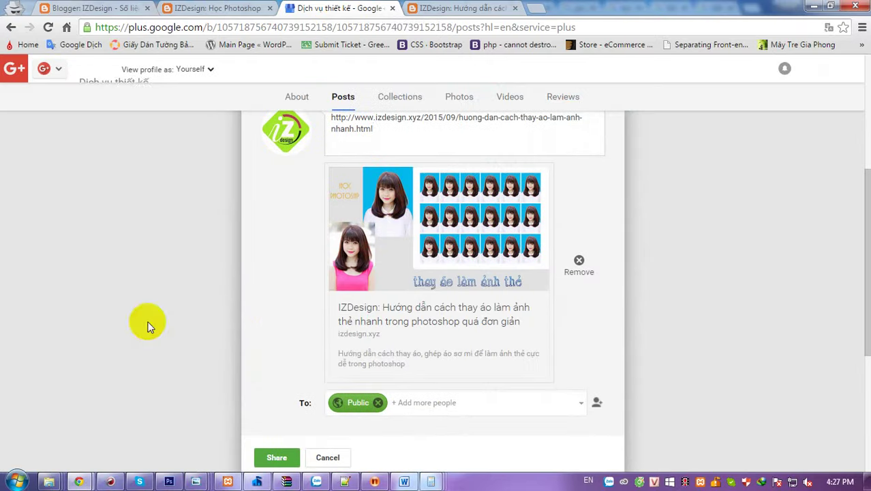
pyautogui.scroll(-1, 304, 324)
pyautogui.click(281, 395)
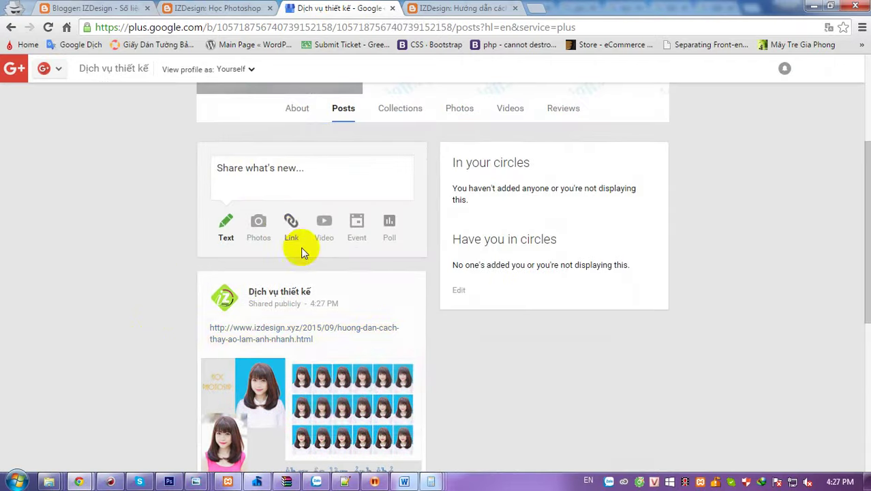
pyautogui.scroll(-3, 372, 290)
pyautogui.scroll(4, 293, 287)
pyautogui.scroll(-4, 381, 287)
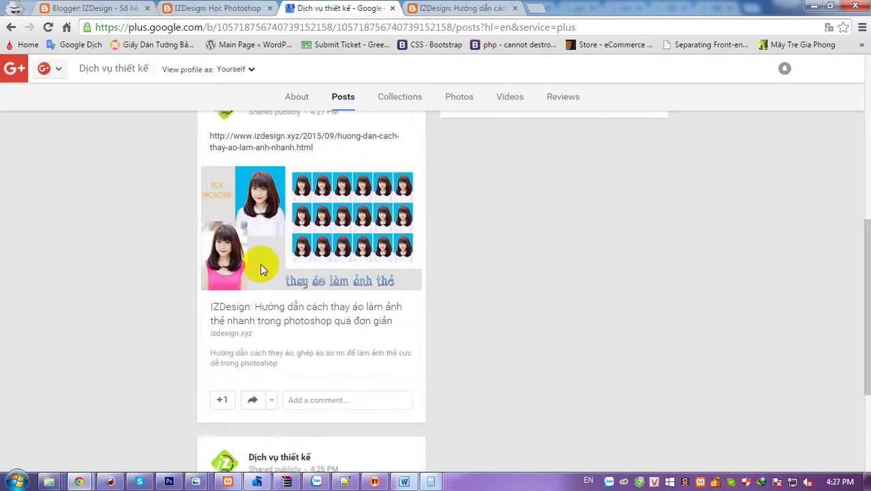
pyautogui.scroll(2, 259, 267)
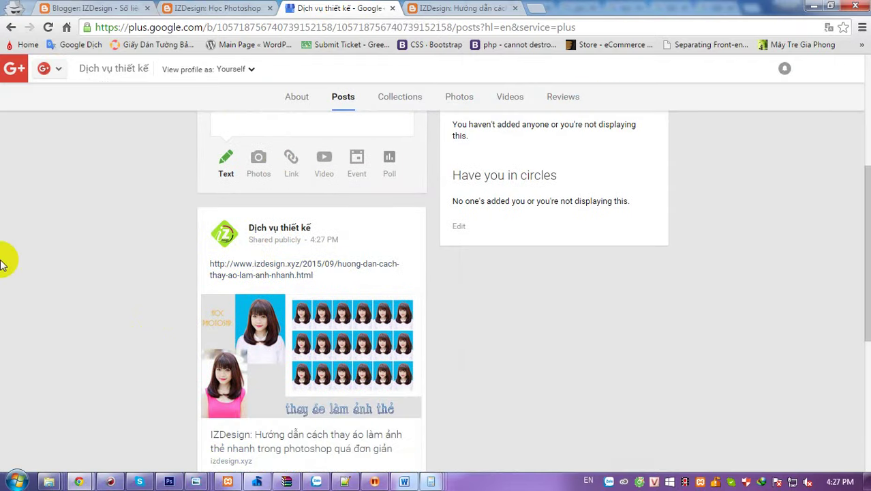
pyautogui.scroll(-4, 2, 263)
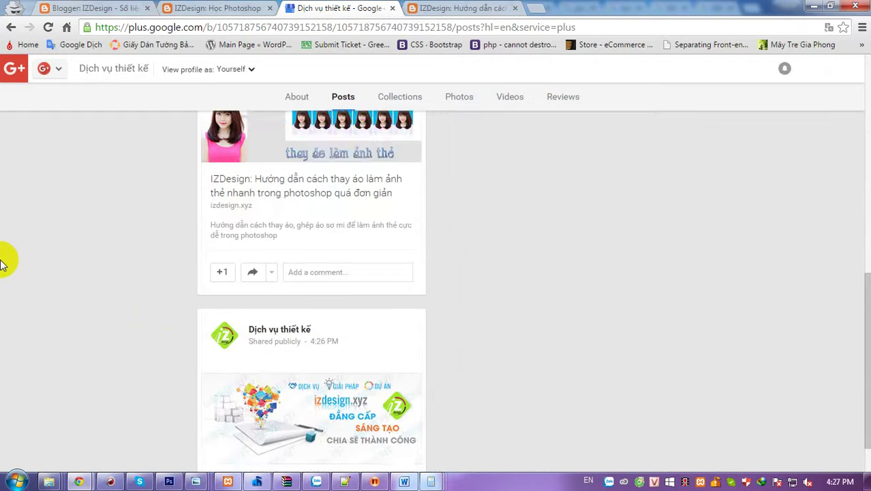
pyautogui.scroll(8, 2, 262)
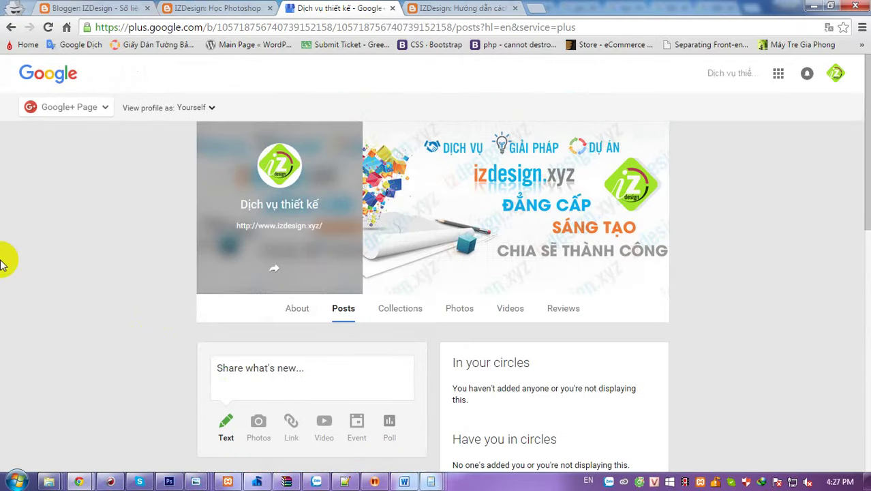
pyautogui.scroll(-2, 670, 303)
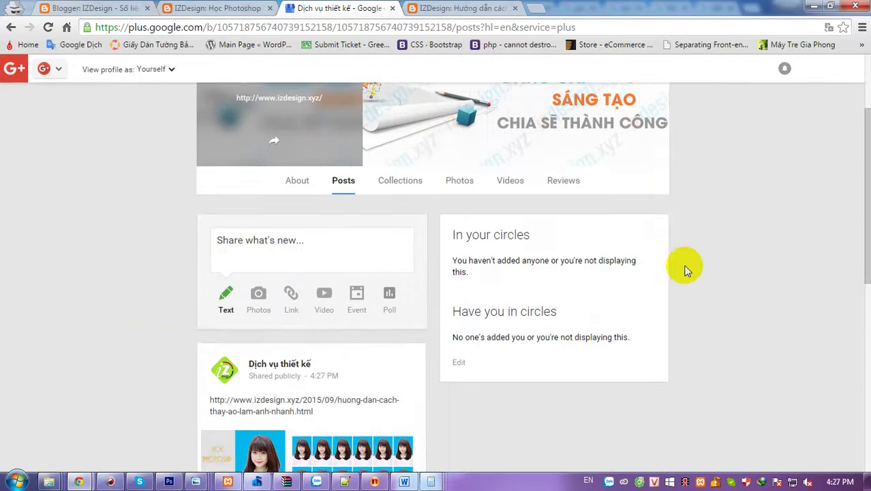
pyautogui.scroll(-7, 686, 270)
pyautogui.scroll(9, 686, 270)
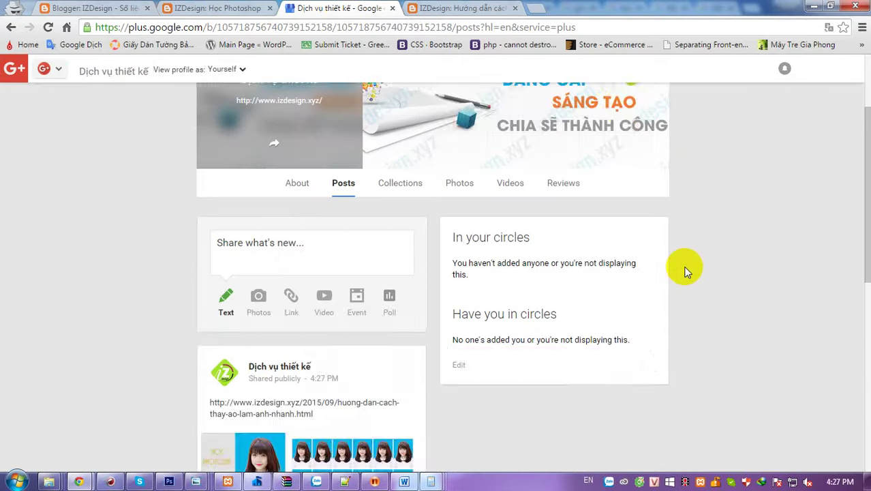
pyautogui.scroll(-1, 685, 268)
# - Open the popular Photoshop colour-action article and select its URL to copy
pyautogui.click(421, 8)
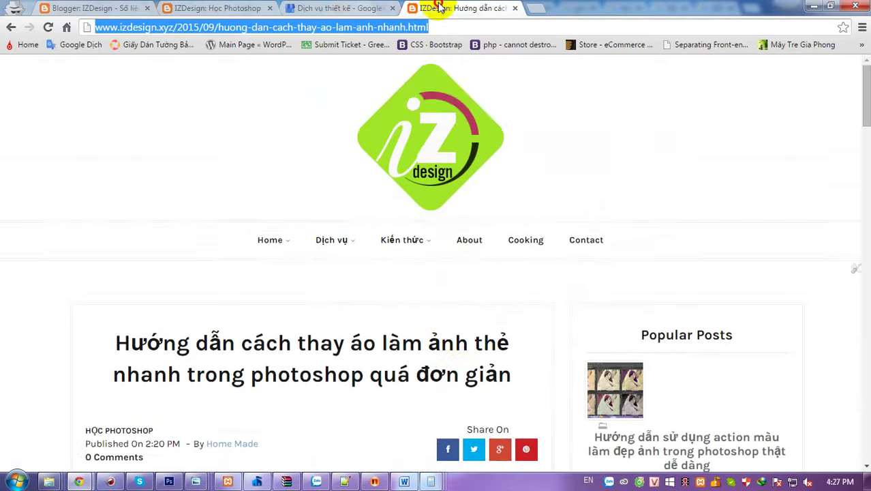
pyautogui.scroll(-3, 454, 273)
pyautogui.click(686, 220)
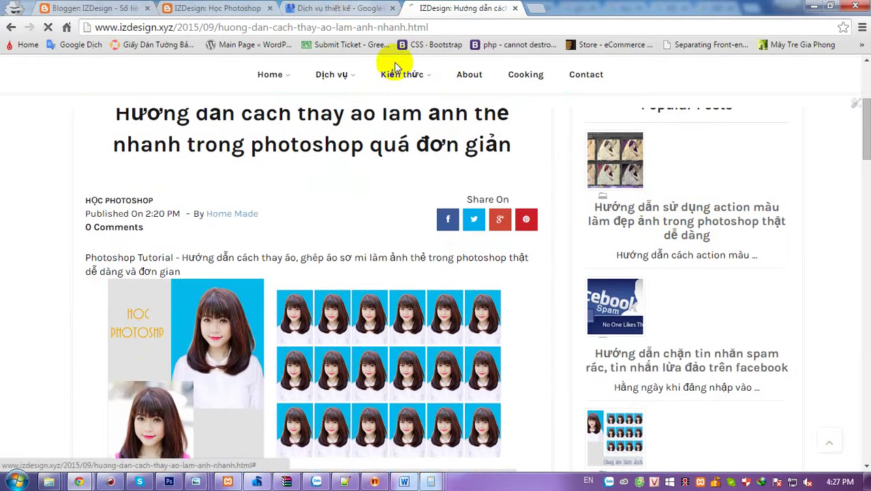
pyautogui.click(379, 32)
pyautogui.hotkey('ctrl', 'c')
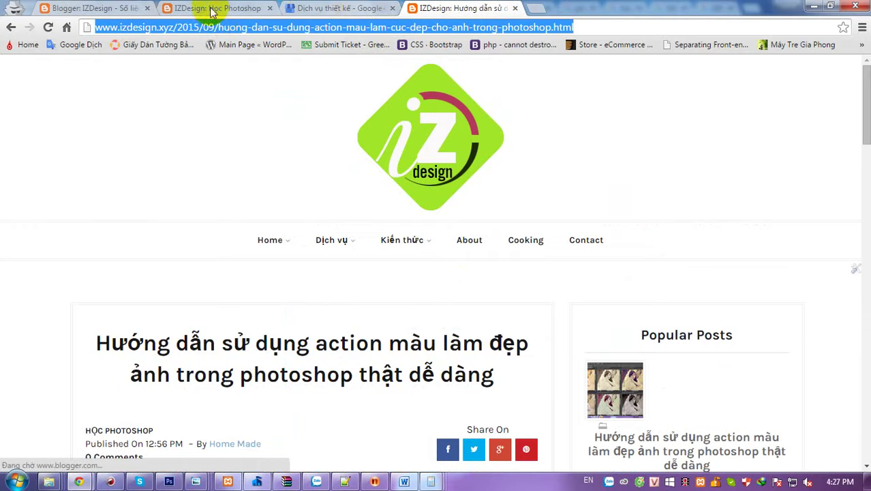
pyautogui.click(212, 8)
pyautogui.click(450, 8)
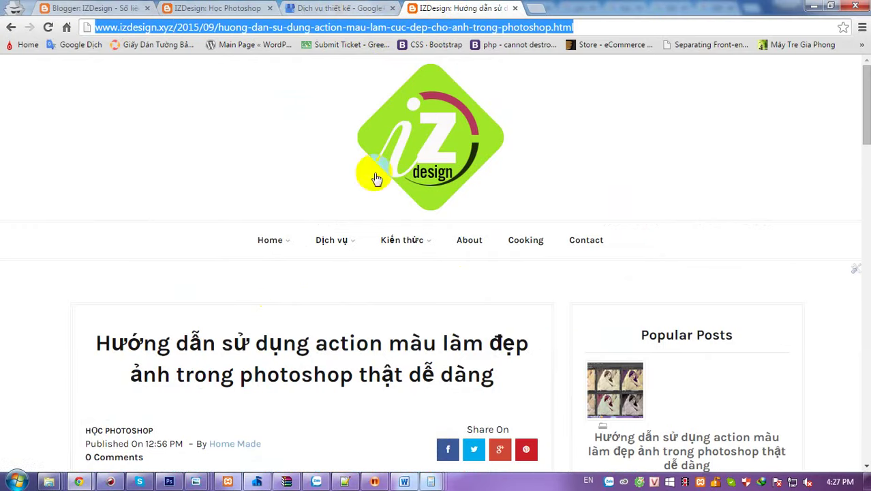
pyautogui.scroll(-10, 268, 293)
pyautogui.scroll(1, 268, 293)
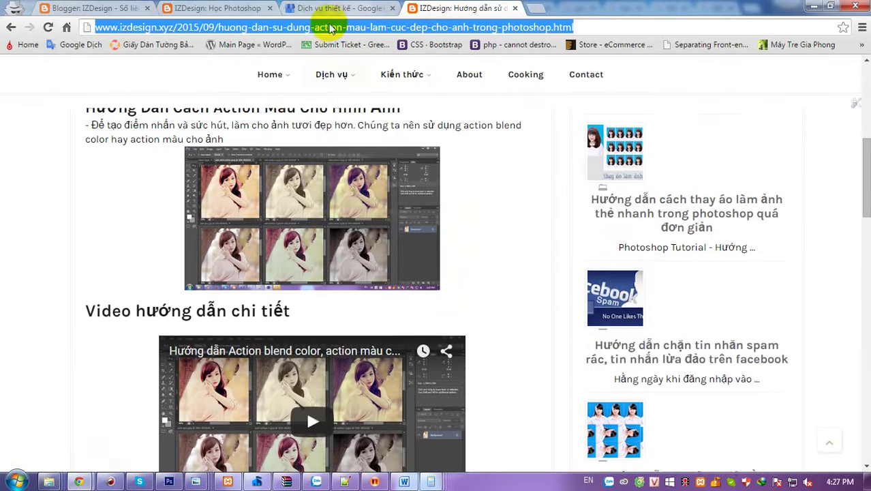
pyautogui.click(332, 8)
# - Paste the colour-action article URL into a new page post
pyautogui.click(277, 272)
pyautogui.hotkey('ctrl', 'v')
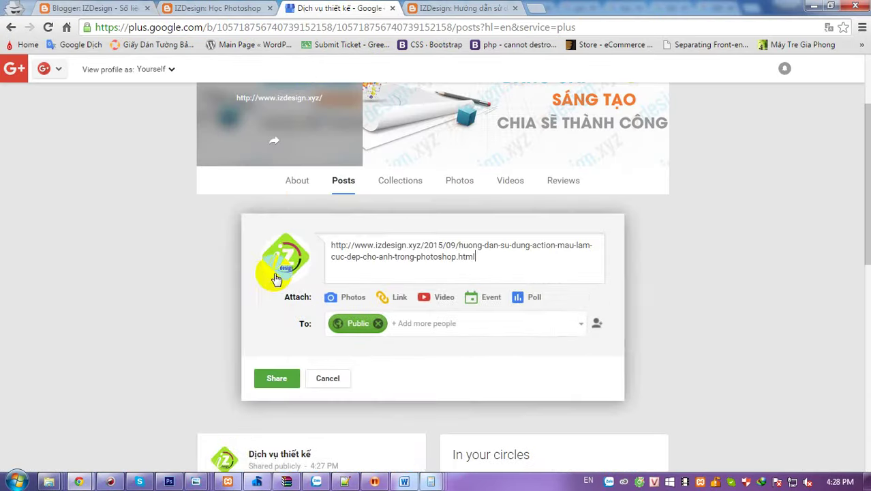
pyautogui.scroll(-3, 171, 334)
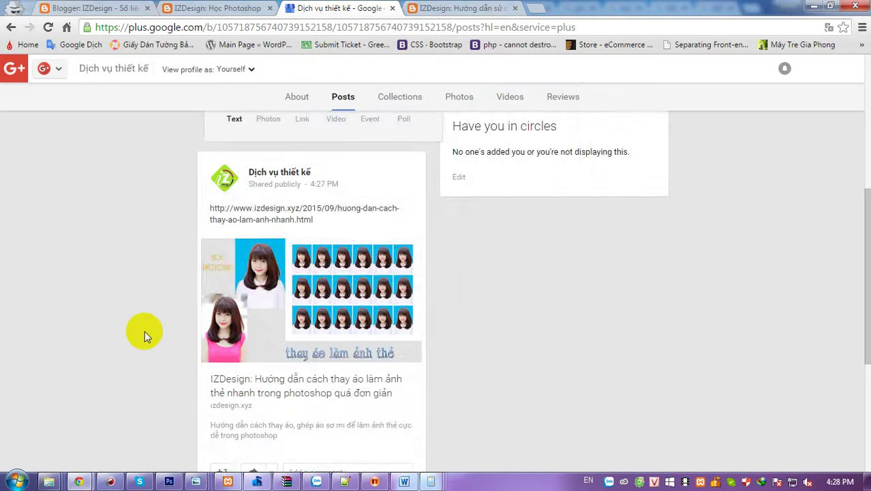
pyautogui.scroll(-3, 144, 330)
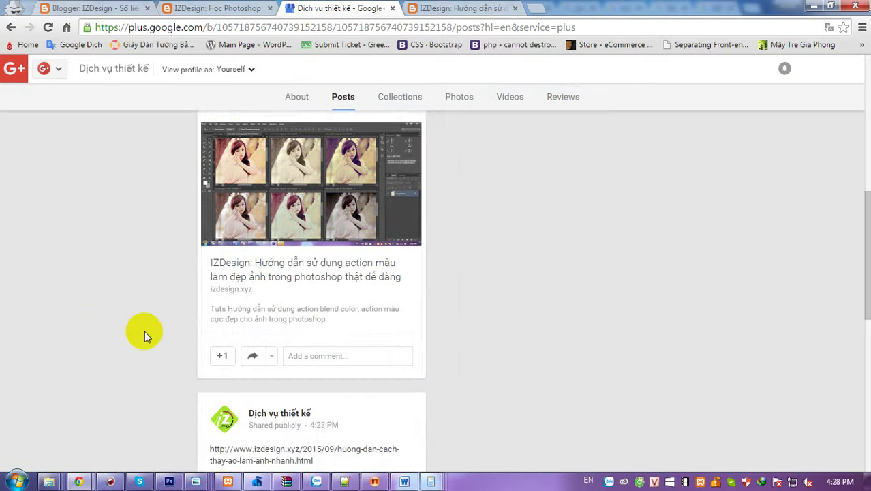
pyautogui.scroll(5, 144, 330)
pyautogui.scroll(3, 144, 331)
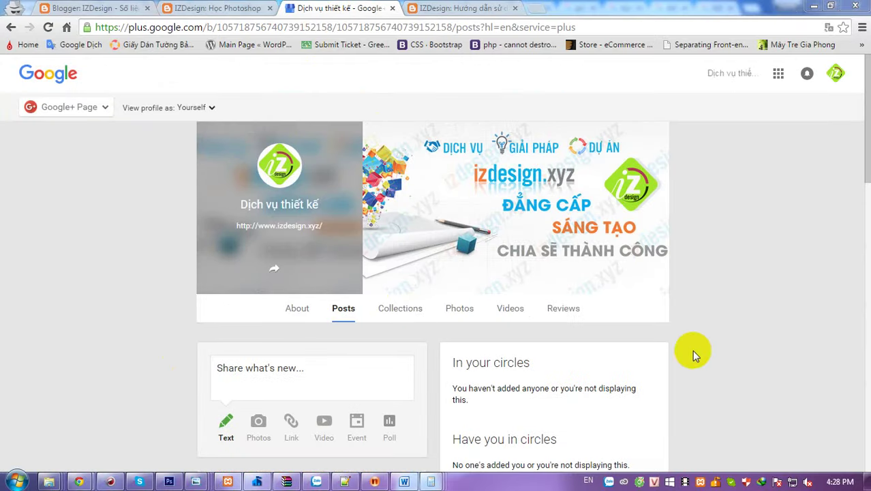
# - Browse the page's Photos and Posts, ending on its About information
pyautogui.click(452, 312)
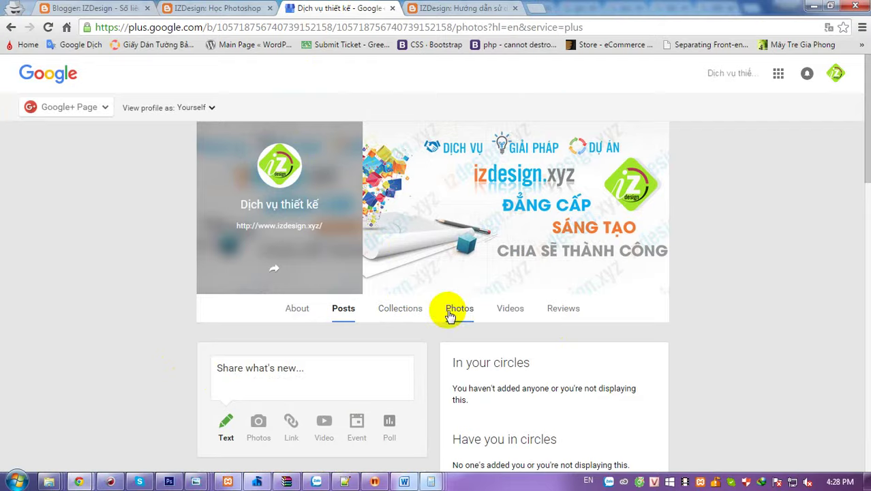
pyautogui.scroll(2, 269, 320)
pyautogui.click(342, 308)
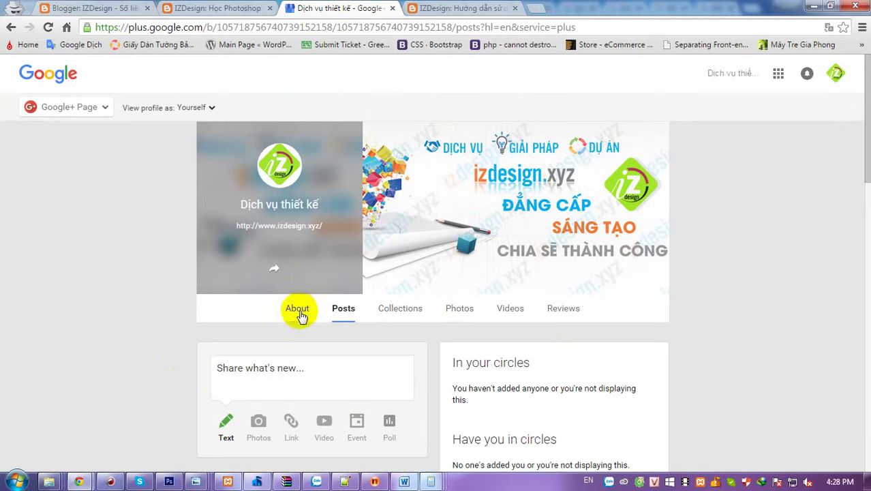
pyautogui.click(298, 313)
pyautogui.scroll(-4, 232, 318)
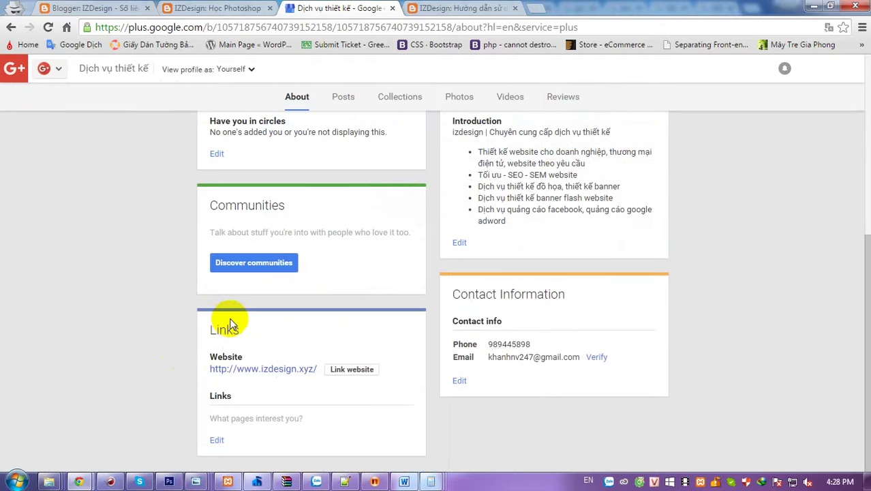
# - Open Discover communities and search for 'tutorail photoshop'
pyautogui.click(250, 266)
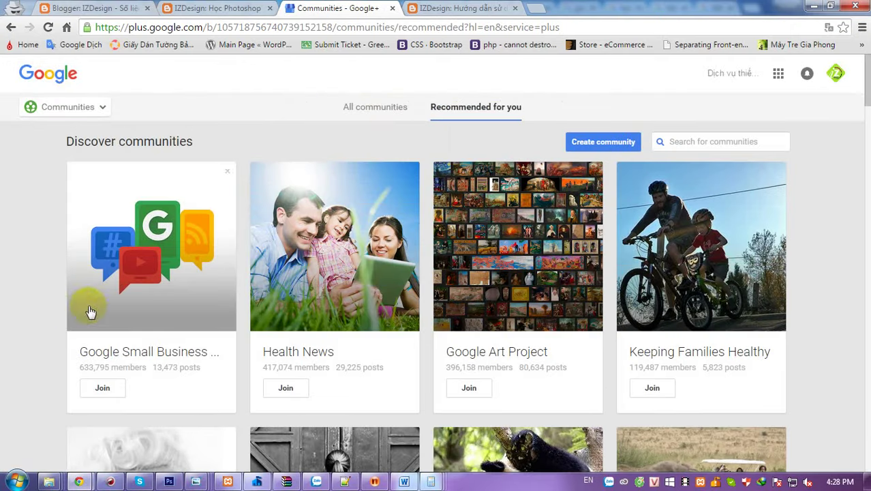
pyautogui.click(670, 142)
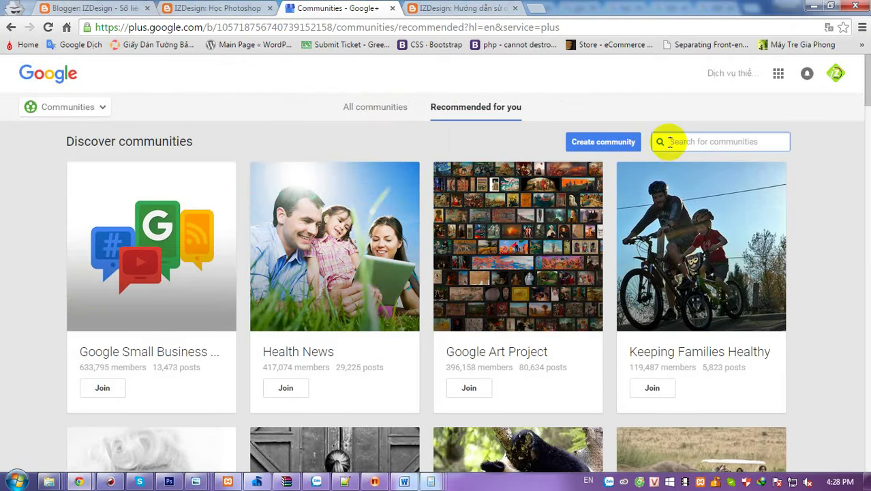
pyautogui.scroll(-2, 8, 351)
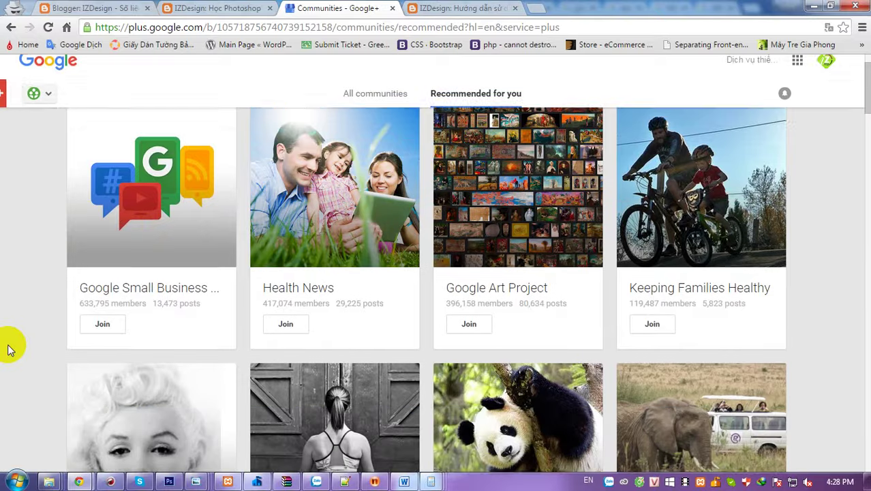
pyautogui.scroll(2, 9, 349)
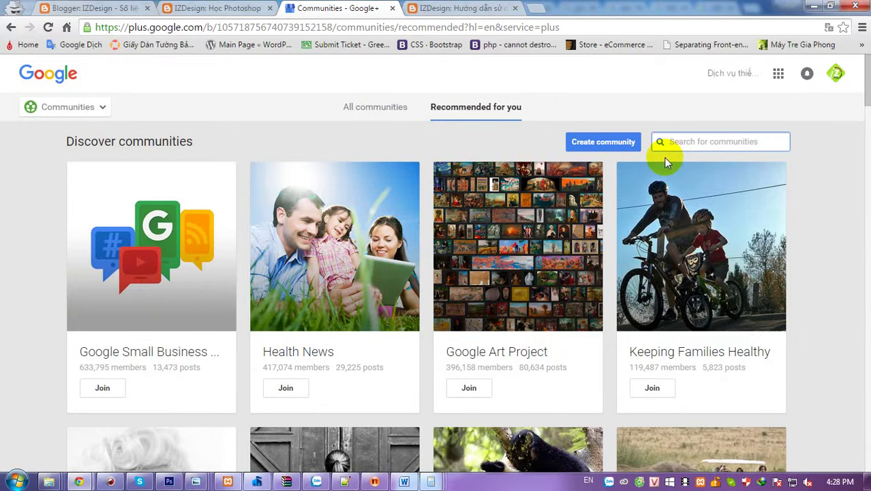
pyautogui.write('tutorail')
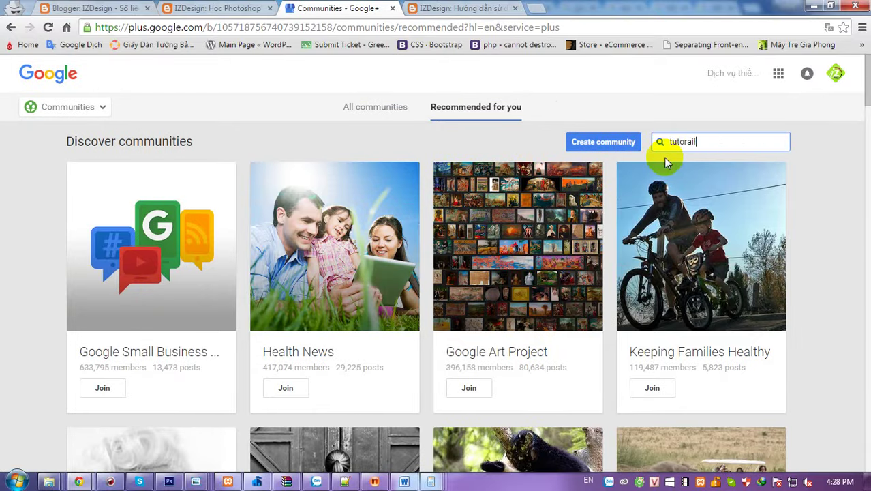
pyautogui.write(' photoshop')
pyautogui.press('Return')
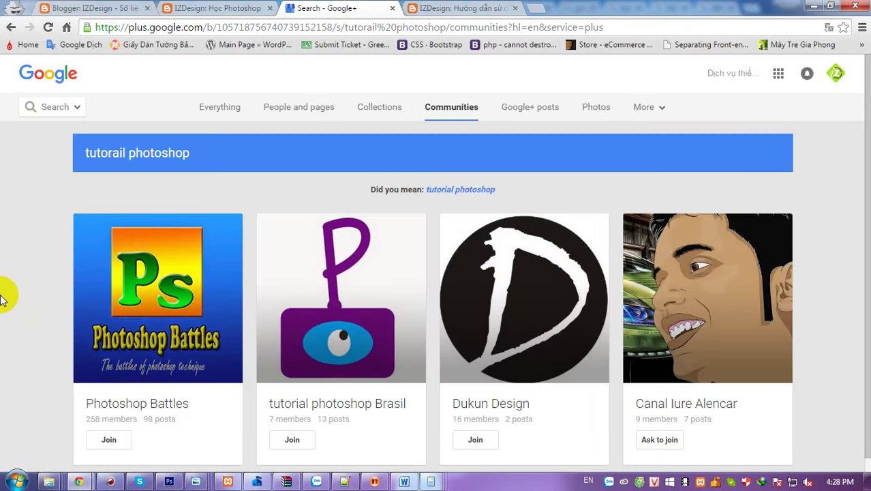
# - Go back to Discover communities and enter 'photoshop' as a new community search
pyautogui.scroll(-1, 1, 298)
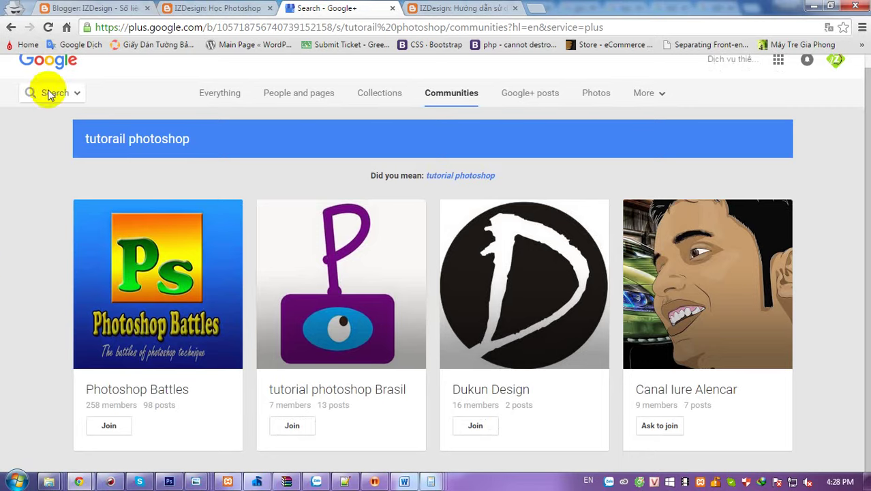
pyautogui.moveTo(53, 91)
pyautogui.click(43, 278)
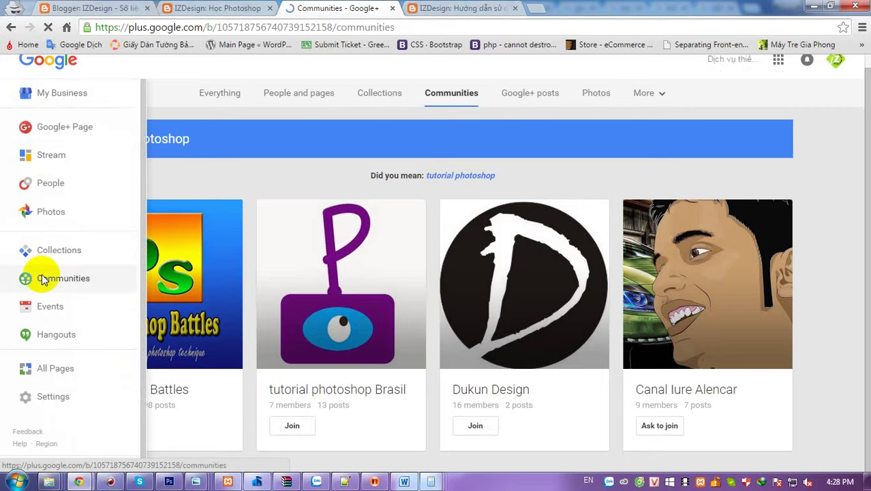
pyautogui.click(690, 143)
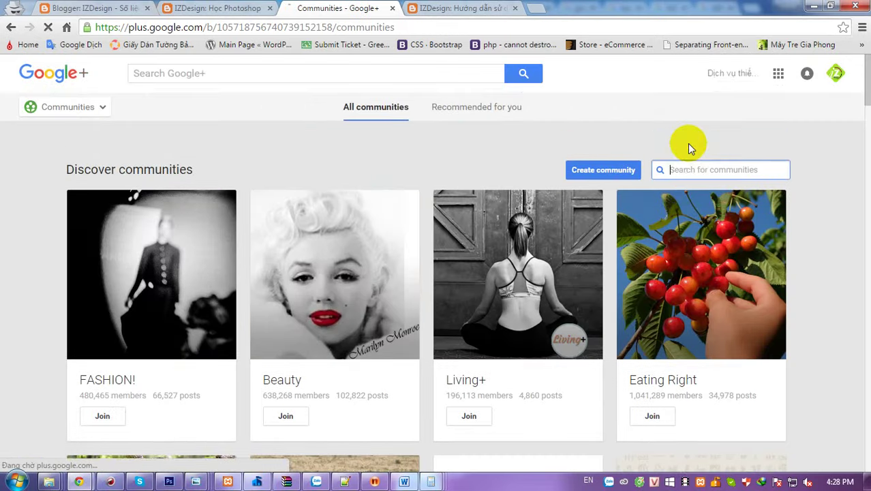
pyautogui.write('pho')
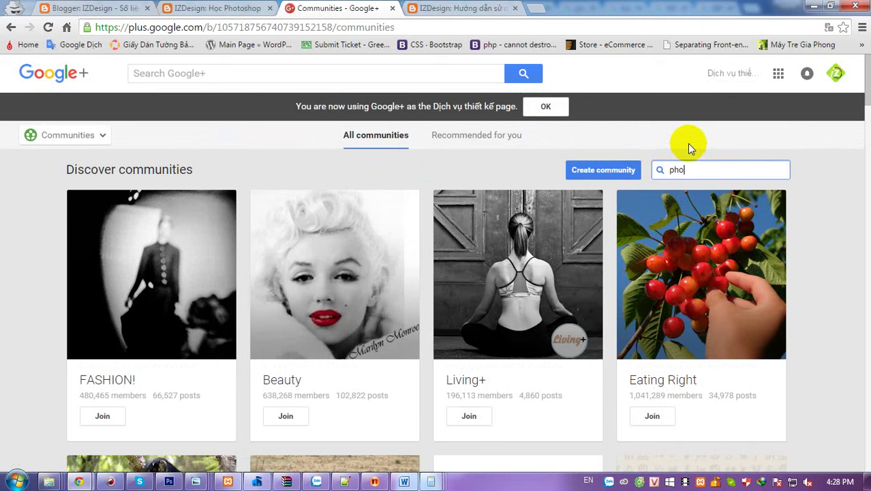
pyautogui.write('toshop')
# - Run the 'photoshop' search and join the first seven results, including Photoshop Masters, Photoshop Tutorials and Photoshop Nuts
pyautogui.press('Return')
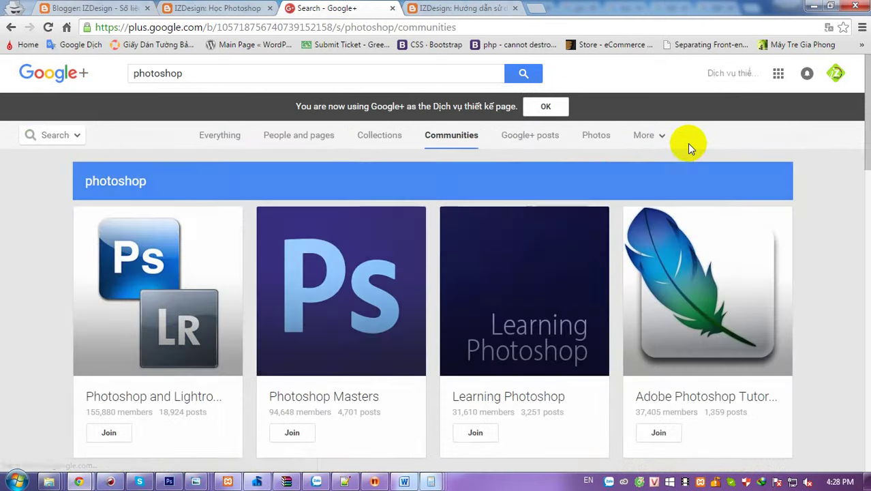
pyautogui.scroll(-1, 54, 330)
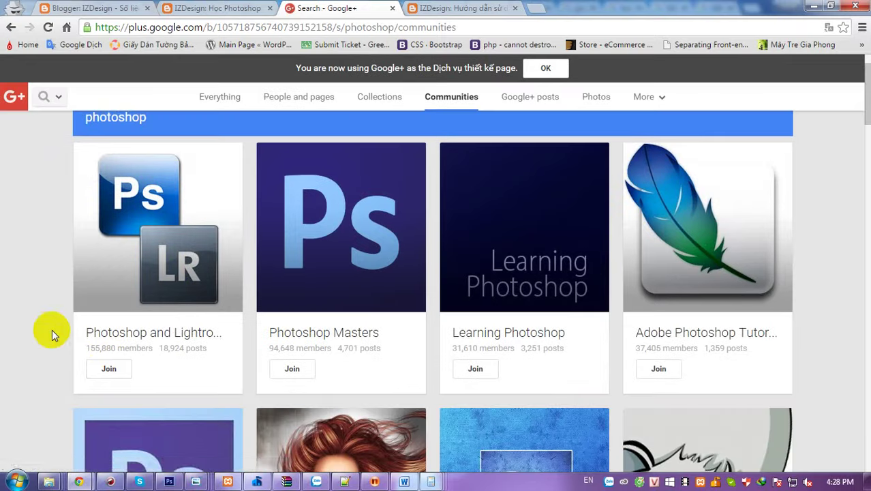
pyautogui.click(101, 367)
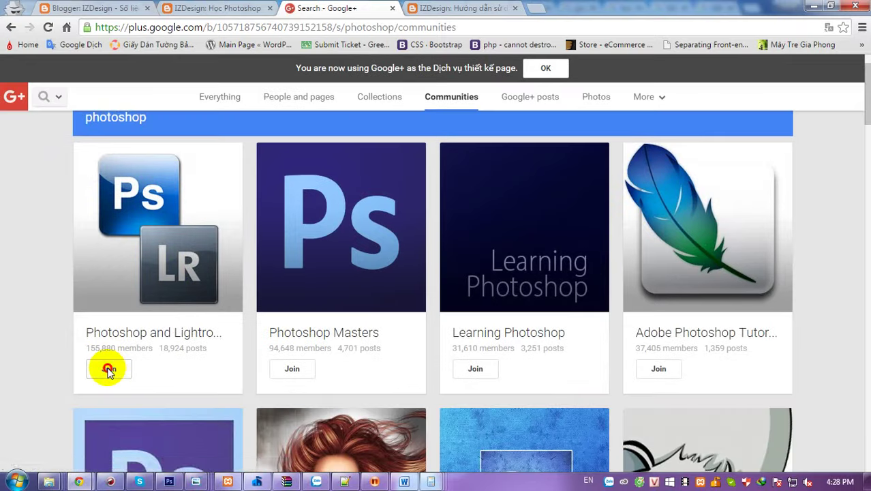
pyautogui.click(291, 370)
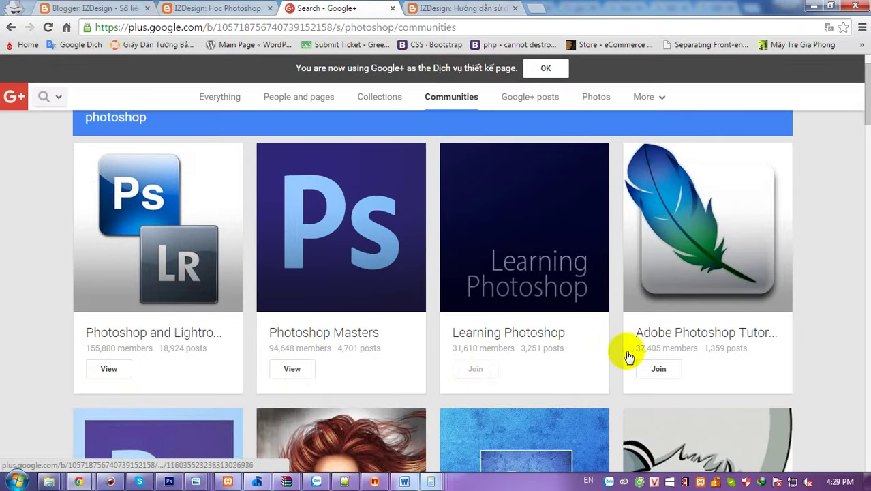
pyautogui.click(656, 368)
pyautogui.scroll(-3, 484, 293)
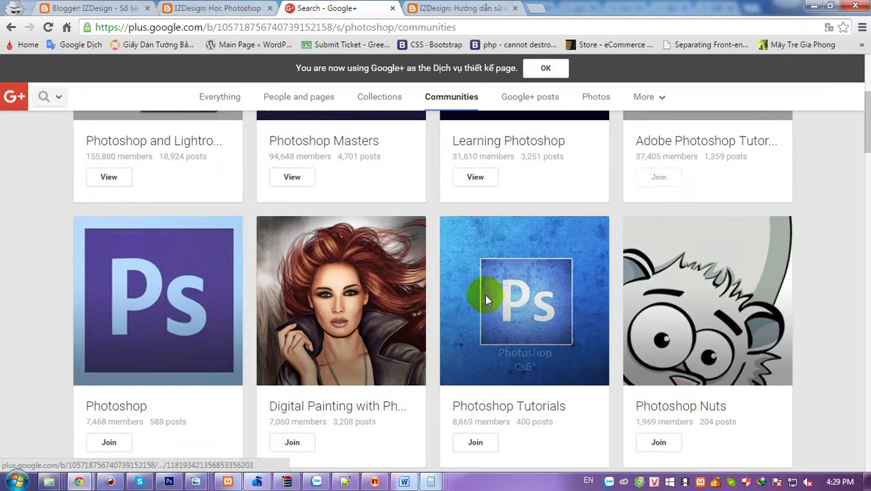
pyautogui.click(109, 441)
pyautogui.click(289, 443)
pyautogui.click(475, 442)
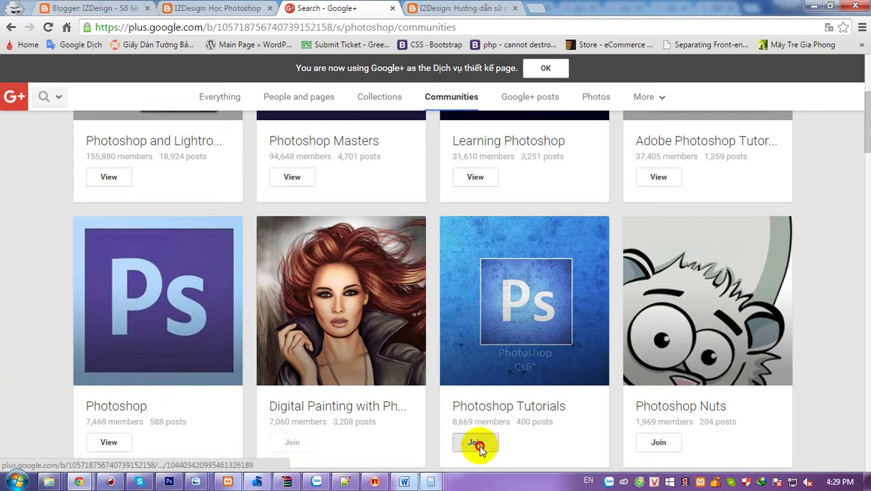
pyautogui.click(643, 444)
# - Join the further results: Photoshop designs, Before/After, Photoshop and Illustrator, Photoshop Training, photography, graphic designers
pyautogui.scroll(-4, 425, 306)
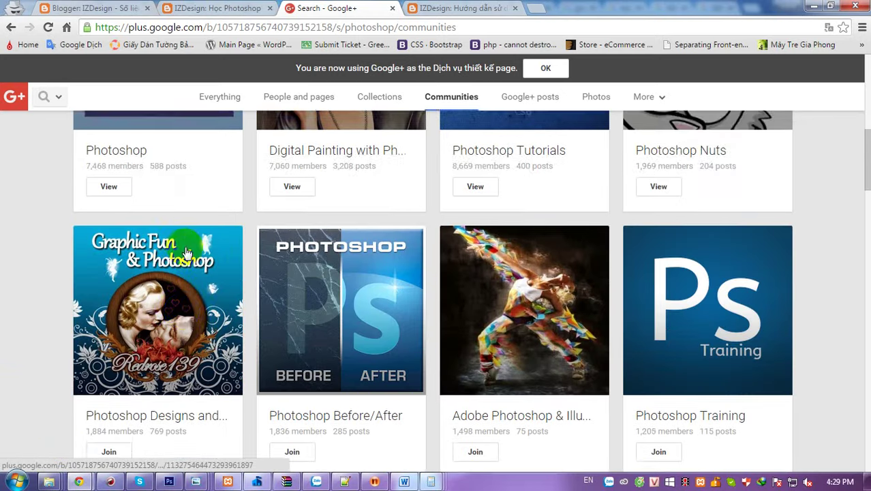
pyautogui.scroll(-1, 256, 351)
pyautogui.click(96, 393)
pyautogui.click(283, 387)
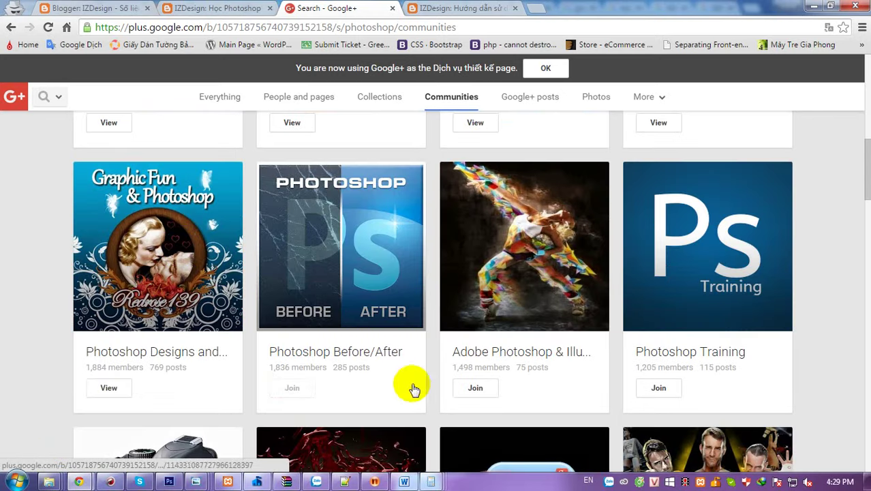
pyautogui.click(470, 387)
pyautogui.click(656, 388)
pyautogui.scroll(-5, 369, 272)
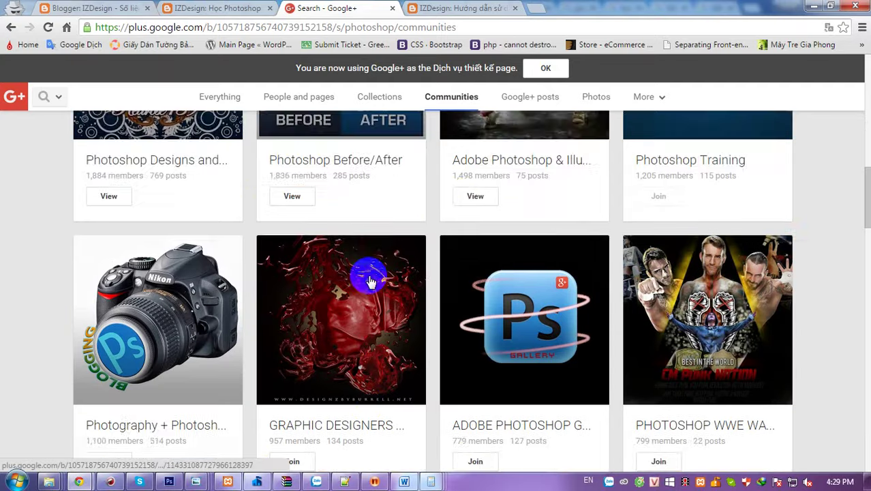
pyautogui.click(111, 332)
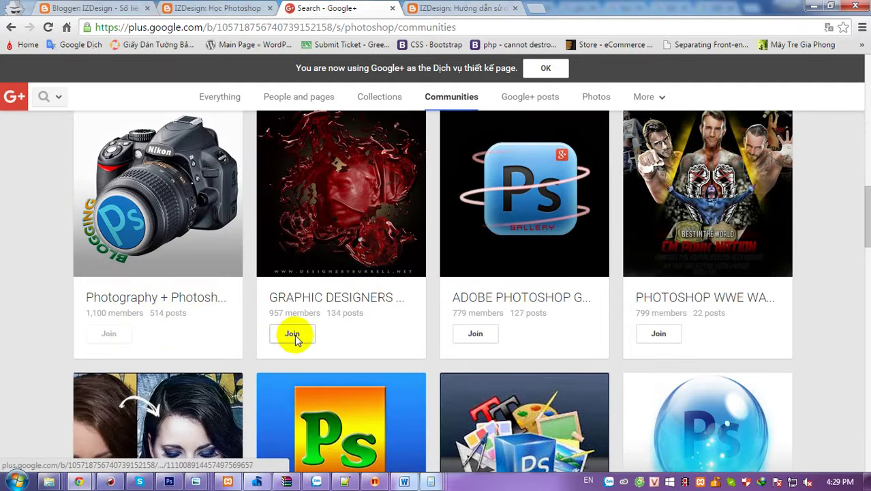
pyautogui.click(291, 333)
pyautogui.scroll(10, 355, 340)
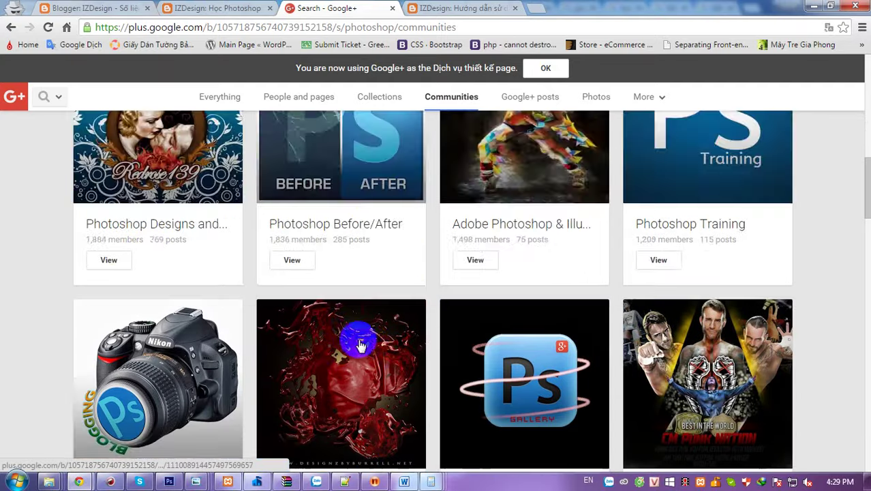
# - Return to the Dịch vụ thiết kế business page and dismiss the acting-as-page notice
pyautogui.moveTo(34, 98)
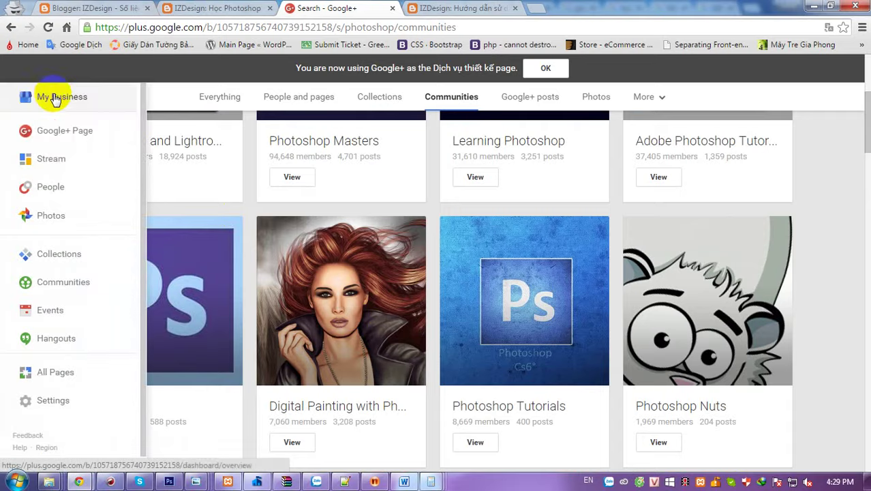
pyautogui.click(58, 133)
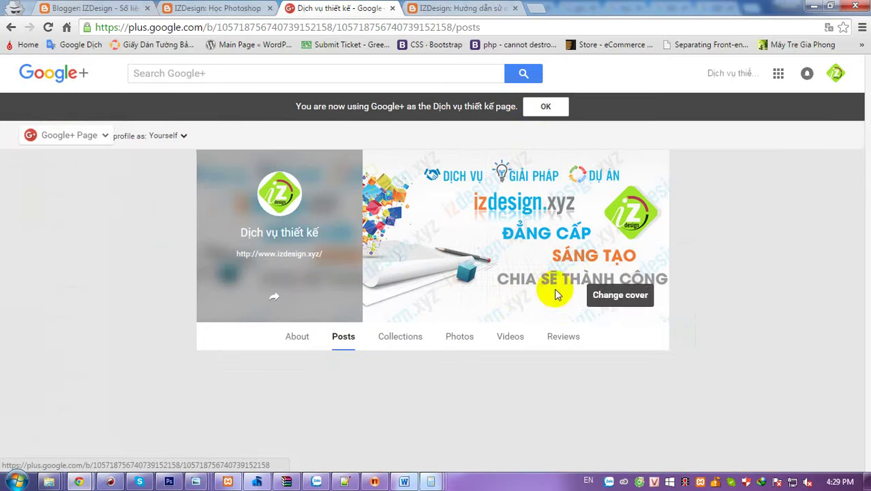
pyautogui.click(547, 109)
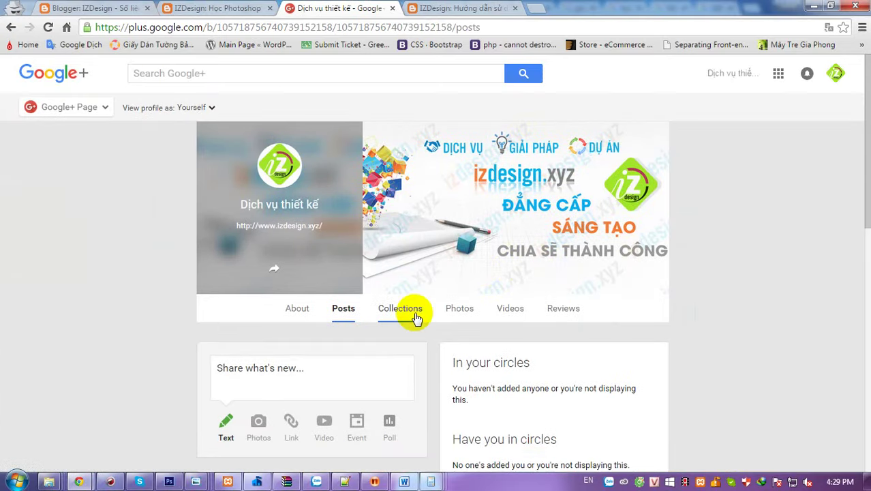
pyautogui.scroll(-8, 613, 321)
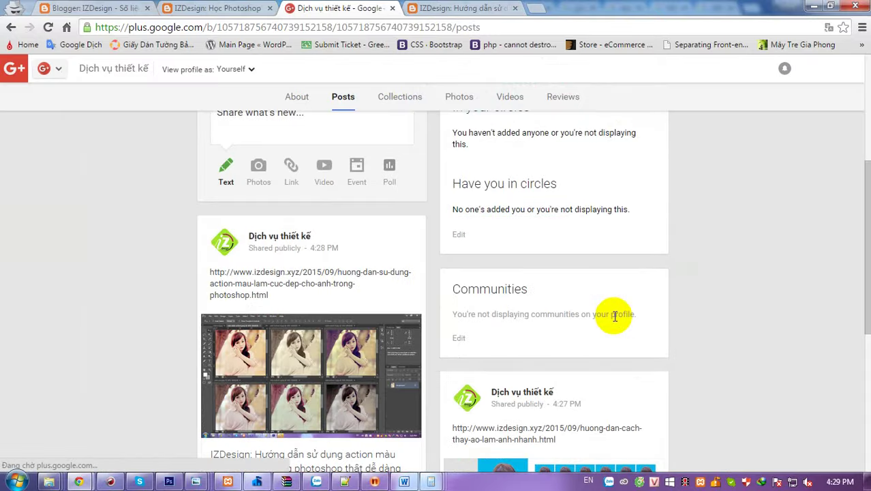
pyautogui.scroll(-2, 613, 320)
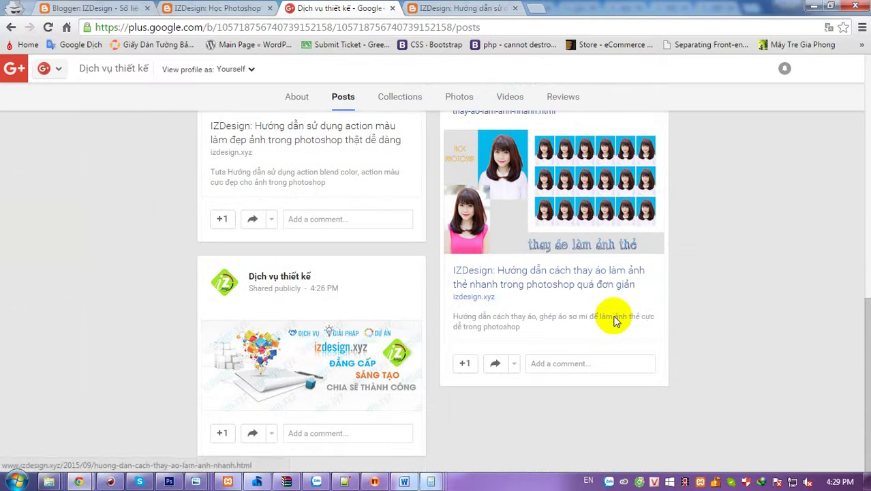
pyautogui.scroll(5, 614, 321)
pyautogui.scroll(5, 614, 321)
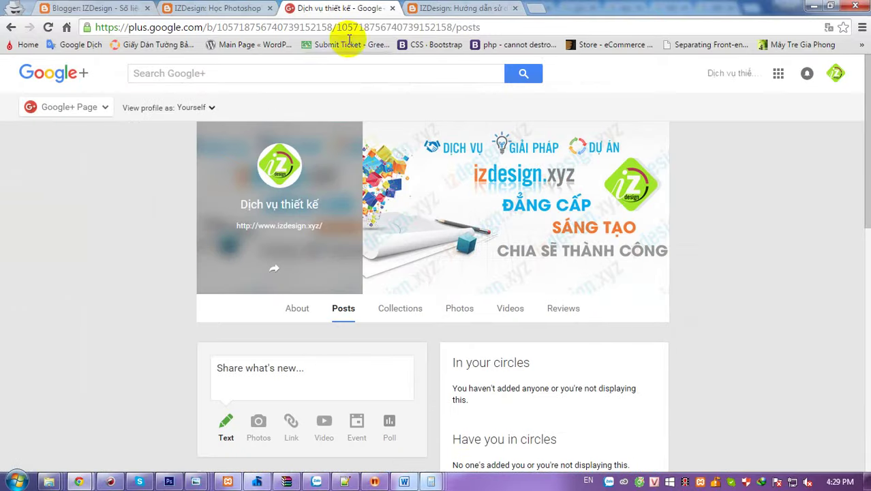
# - Copy the URL of the izdesign.xyz photo-background tutorial and return to Google+
pyautogui.click(235, 8)
pyautogui.scroll(-3, 561, 312)
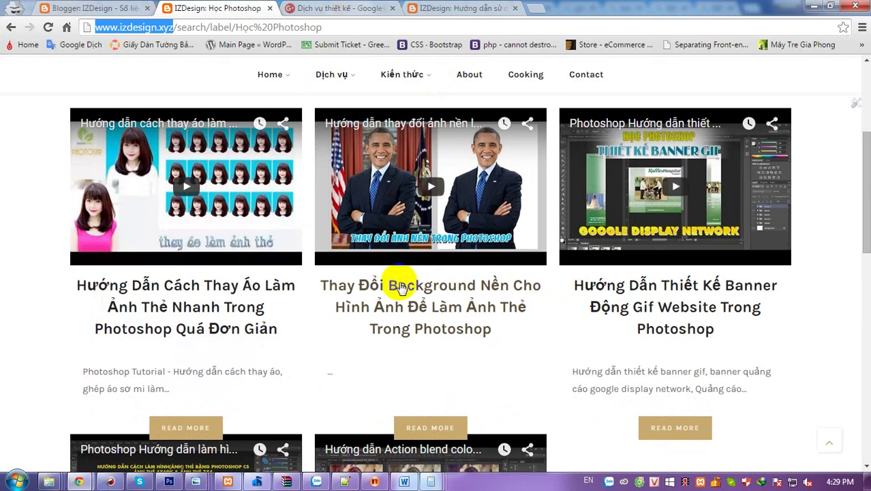
pyautogui.click(390, 217)
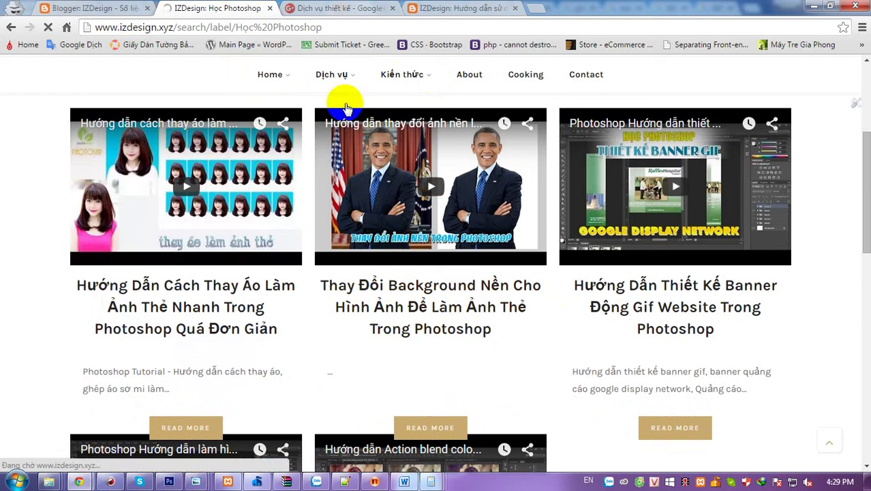
pyautogui.click(327, 27)
pyautogui.hotkey('ctrl', 'c')
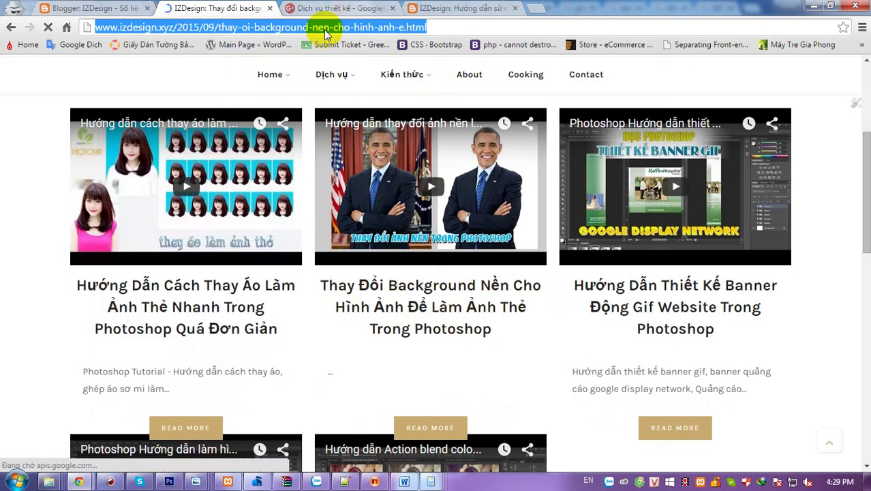
pyautogui.click(477, 11)
pyautogui.scroll(6, 402, 170)
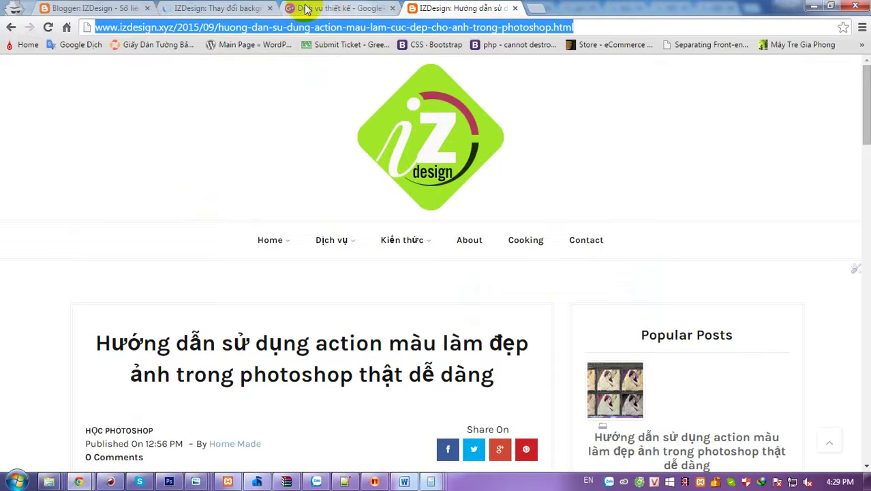
pyautogui.hotkey('ctrl', 'shift', 'Tab')
pyautogui.scroll(-3, 238, 225)
# - Post the pasted background-tutorial link to the Adobe Photoshop Tutorials community, replacing Public
pyautogui.click(252, 193)
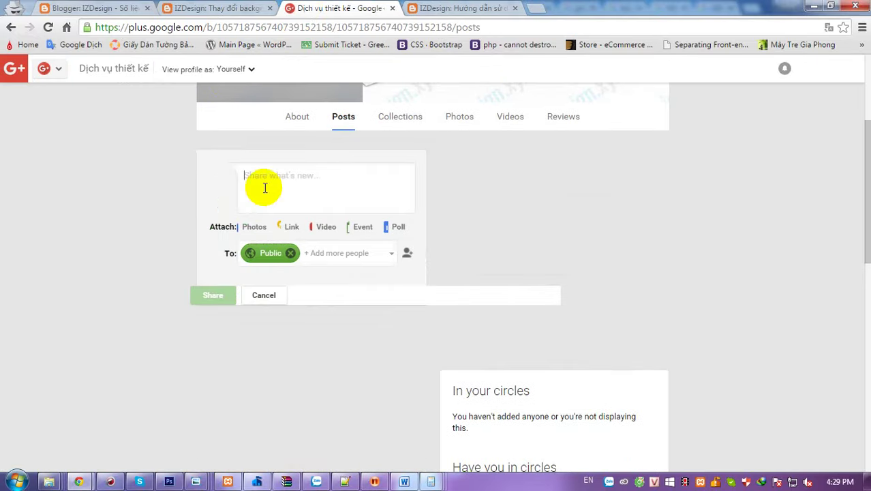
pyautogui.hotkey('ctrl', 'v')
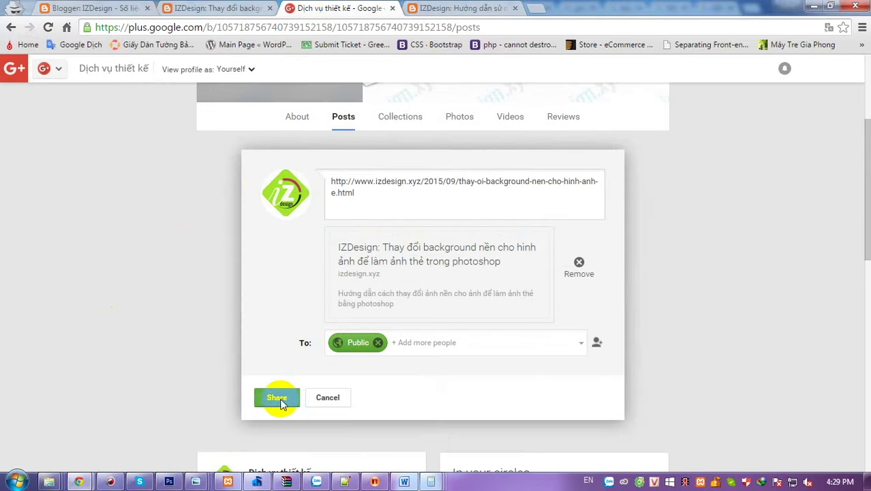
pyautogui.click(427, 341)
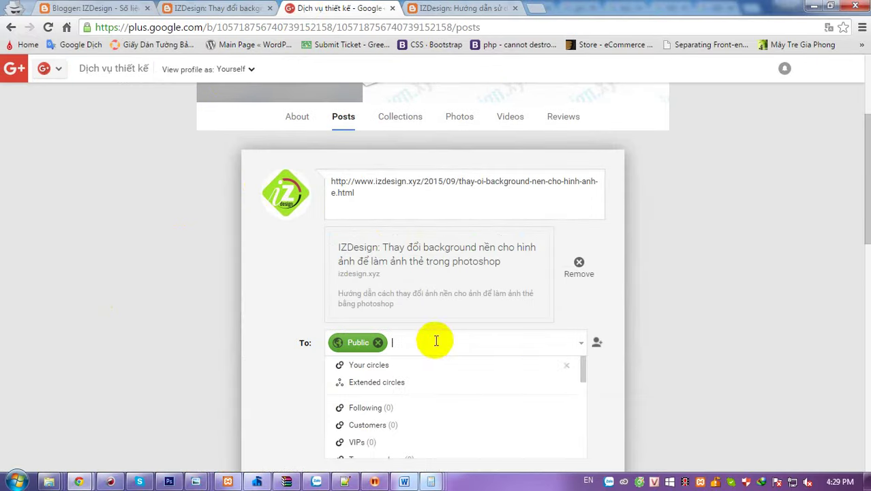
pyautogui.scroll(-3, 526, 344)
pyautogui.scroll(-5, 443, 208)
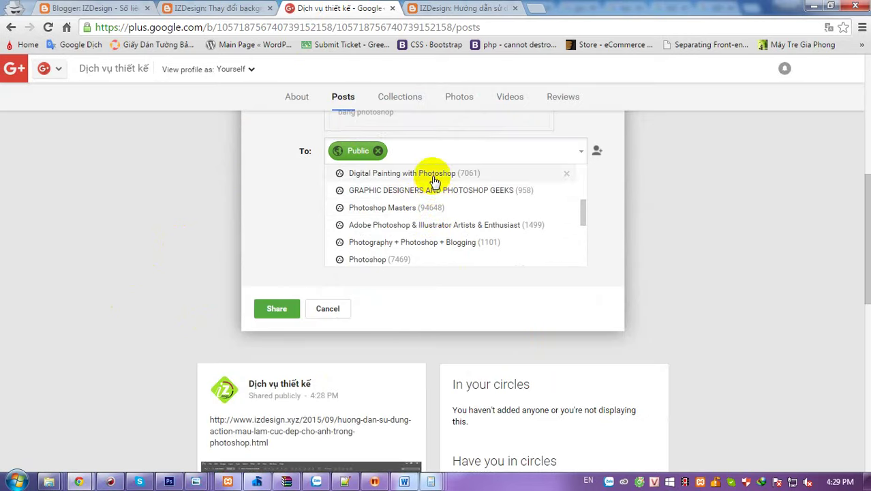
pyautogui.scroll(-1, 362, 226)
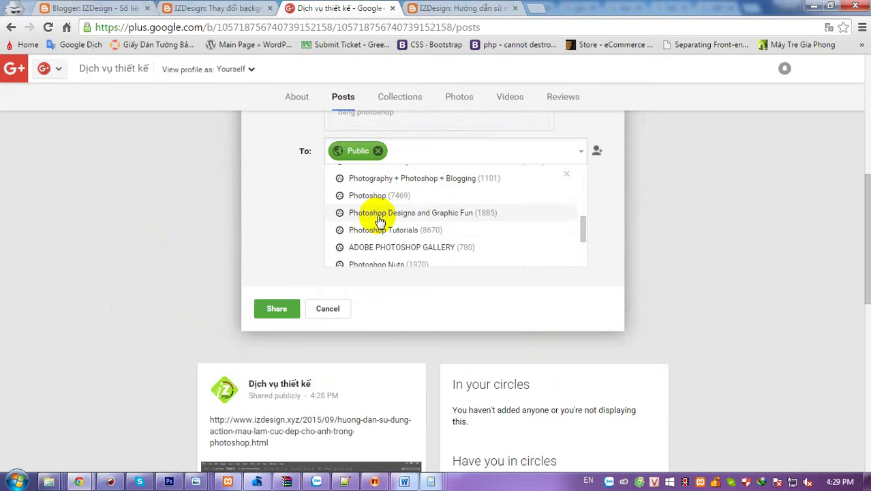
pyautogui.scroll(-1, 499, 240)
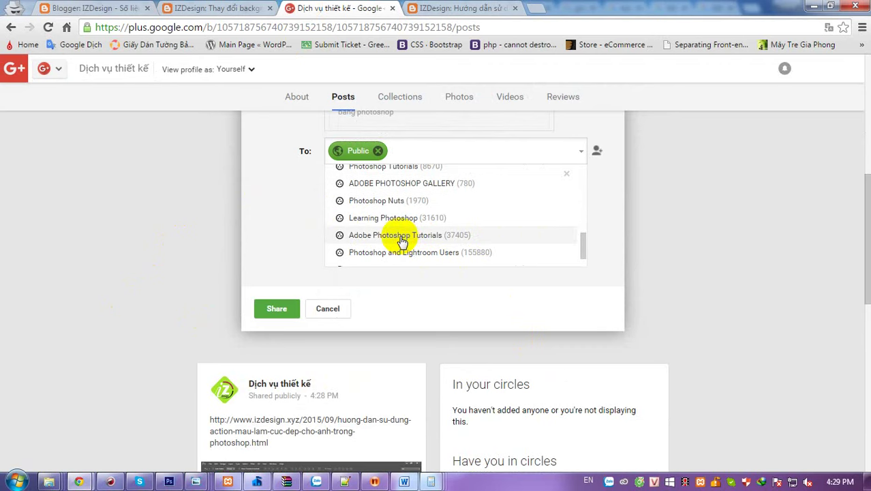
pyautogui.click(325, 235)
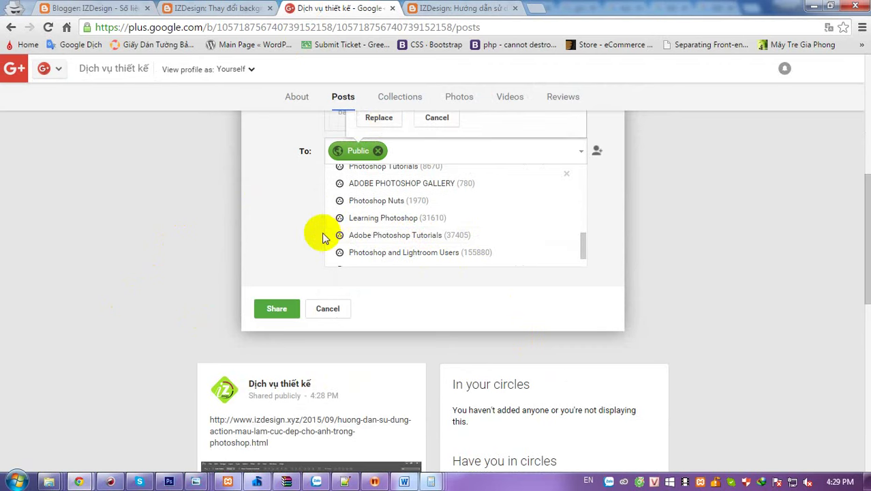
pyautogui.click(381, 117)
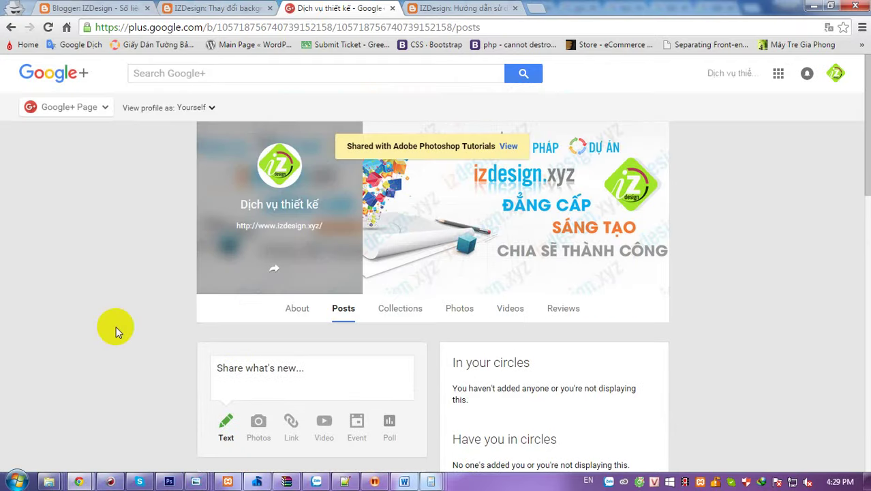
pyautogui.scroll(-3, 116, 326)
pyautogui.scroll(3, 116, 325)
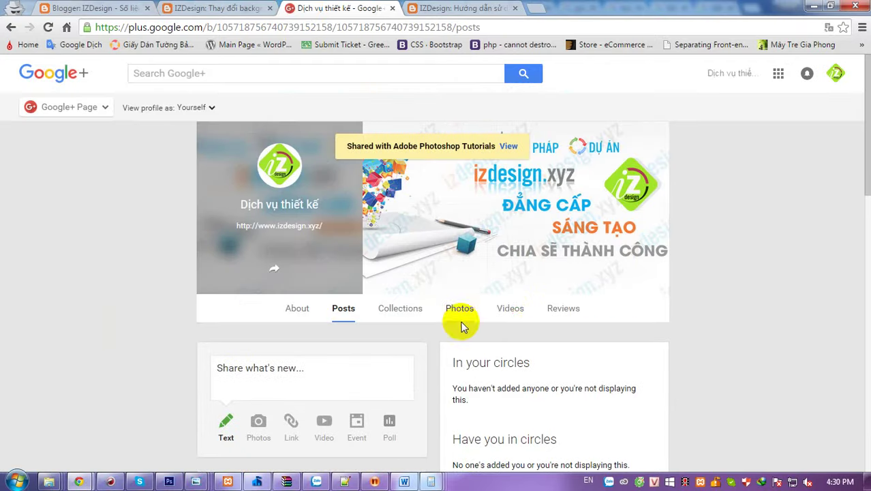
pyautogui.click(509, 312)
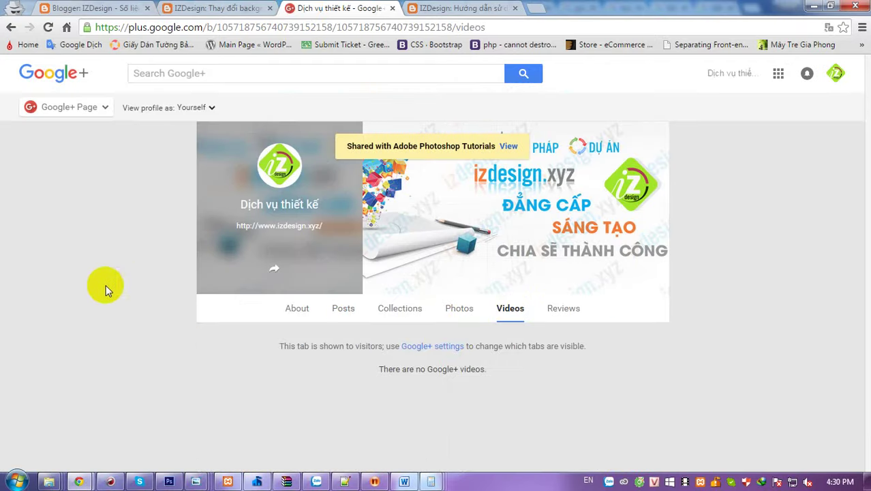
pyautogui.click(444, 346)
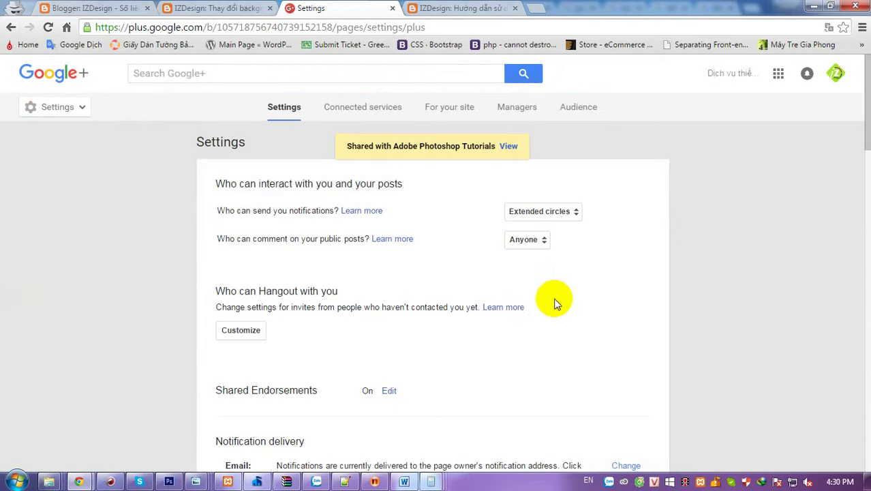
pyautogui.click(528, 240)
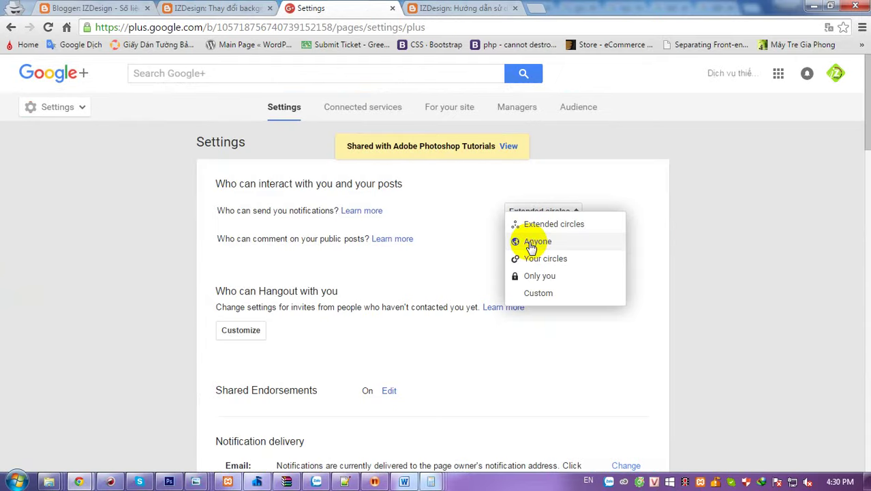
pyautogui.click(540, 225)
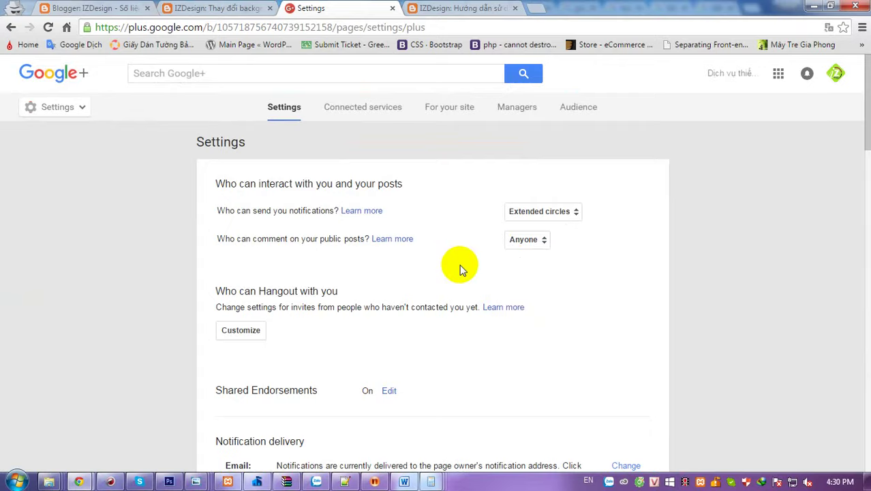
pyautogui.scroll(-4, 458, 265)
pyautogui.scroll(-18, 460, 269)
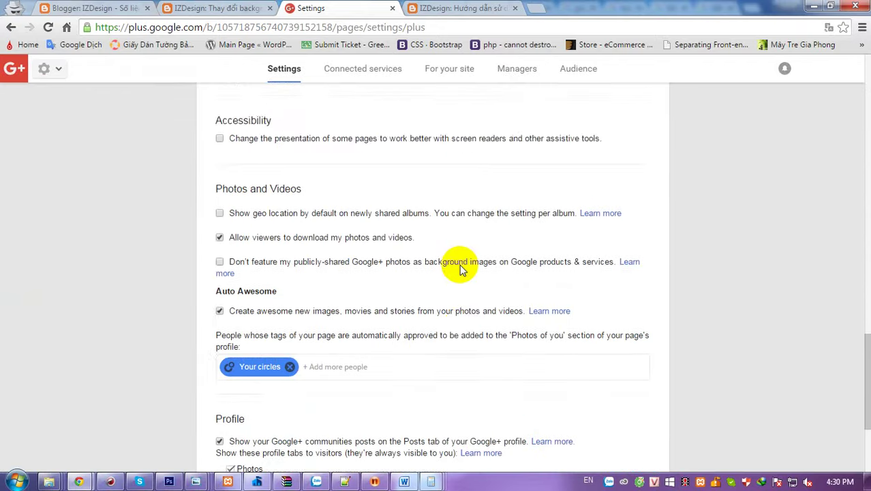
pyautogui.scroll(20, 351, 370)
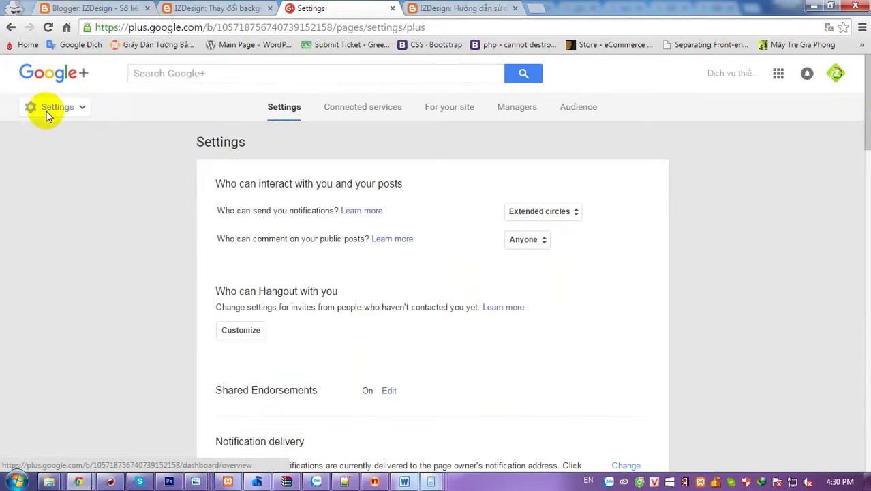
pyautogui.moveTo(48, 110)
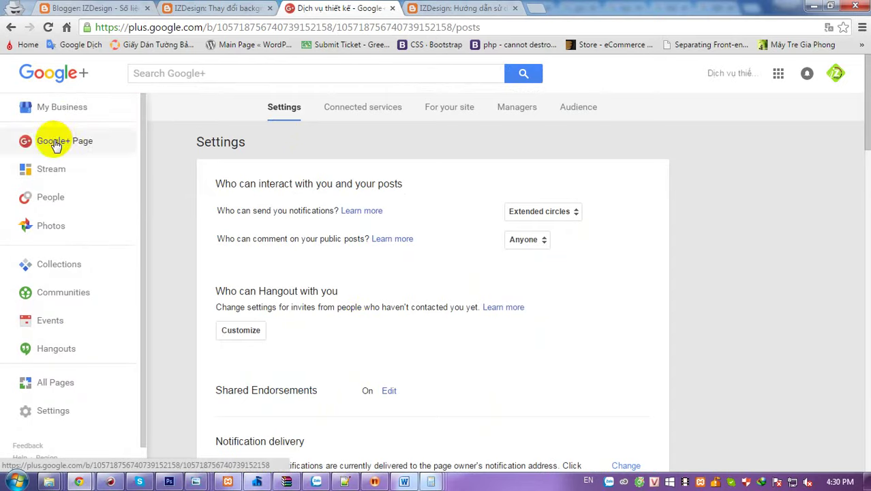
pyautogui.click(56, 143)
pyautogui.scroll(-8, 803, 378)
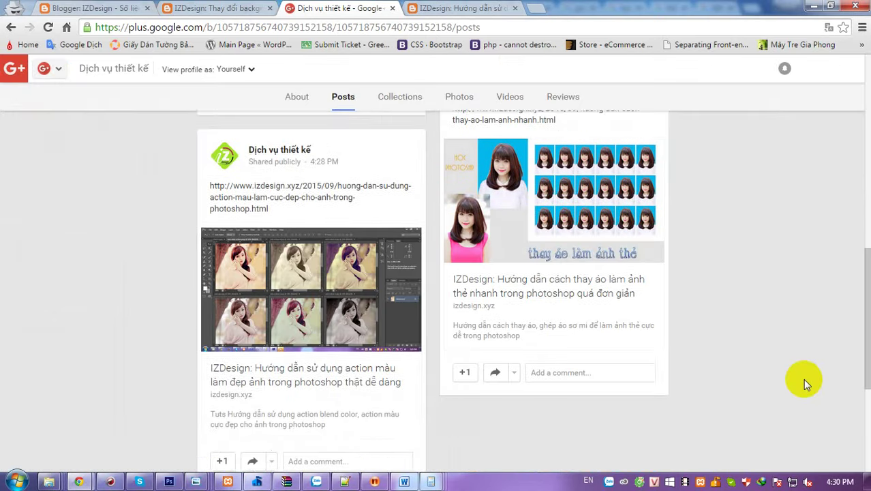
pyautogui.scroll(1, 803, 378)
pyautogui.scroll(10, 803, 378)
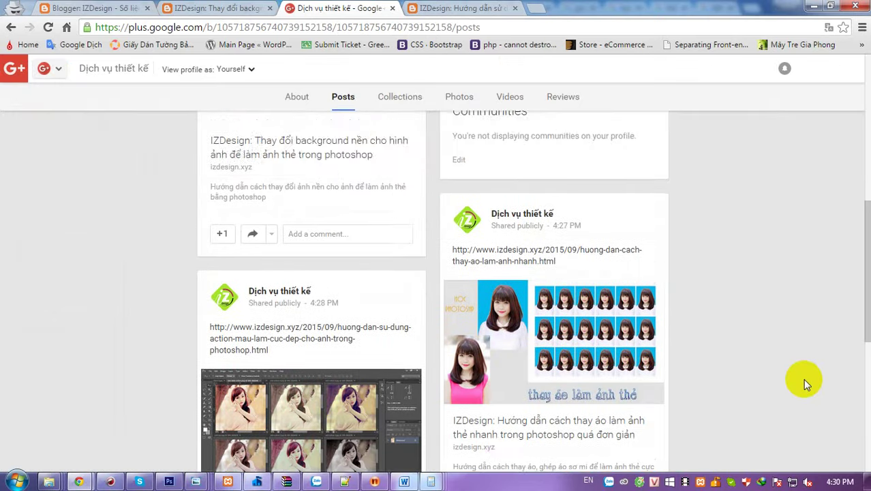